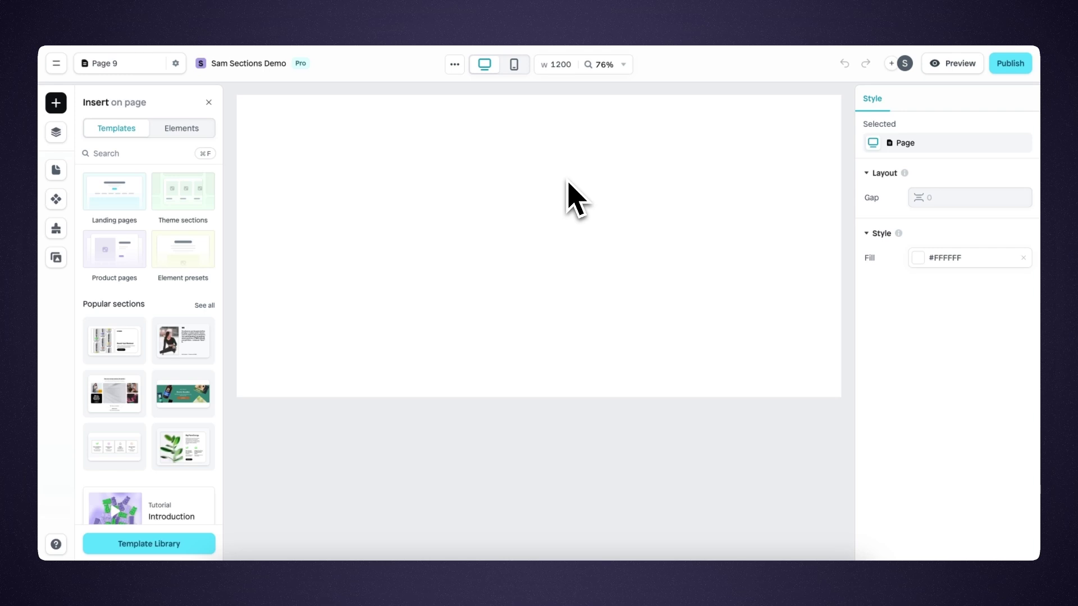
Step: Examine the Navigations group in the site's layouts and the navigation elements available for insertion
{"action": "left_click", "coordinate": [56, 170]}
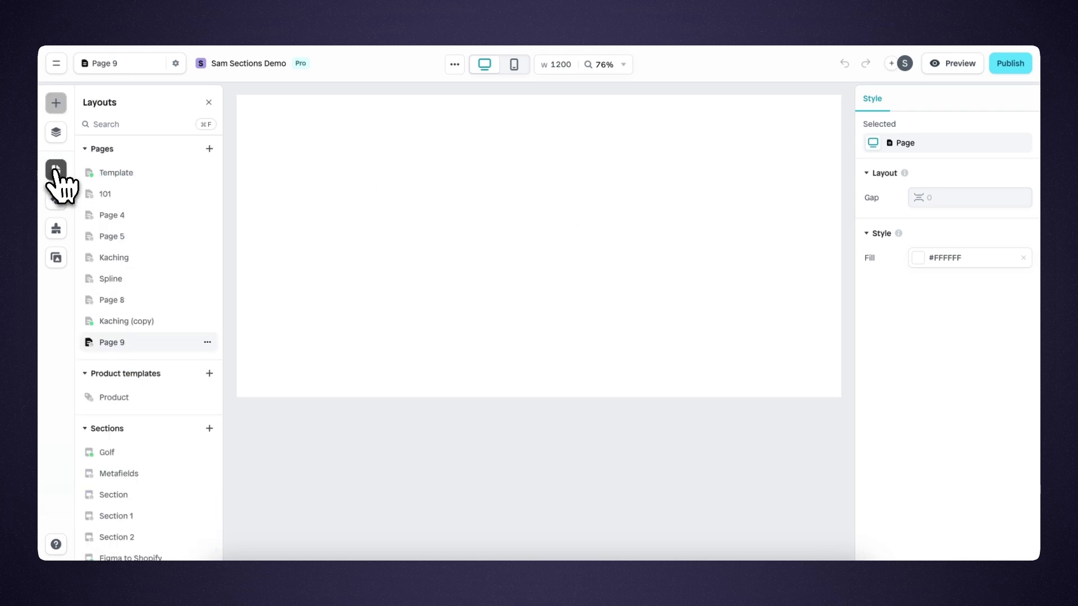
{"action": "scroll", "coordinate": [177, 259], "scroll_direction": "down", "scroll_amount": 5}
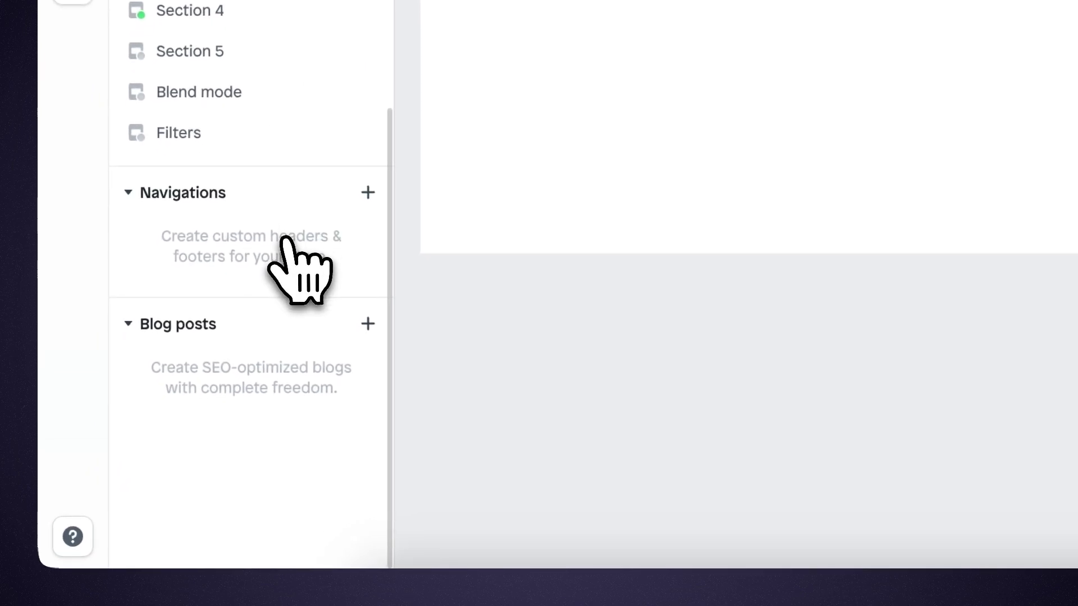
{"action": "left_click", "coordinate": [368, 192]}
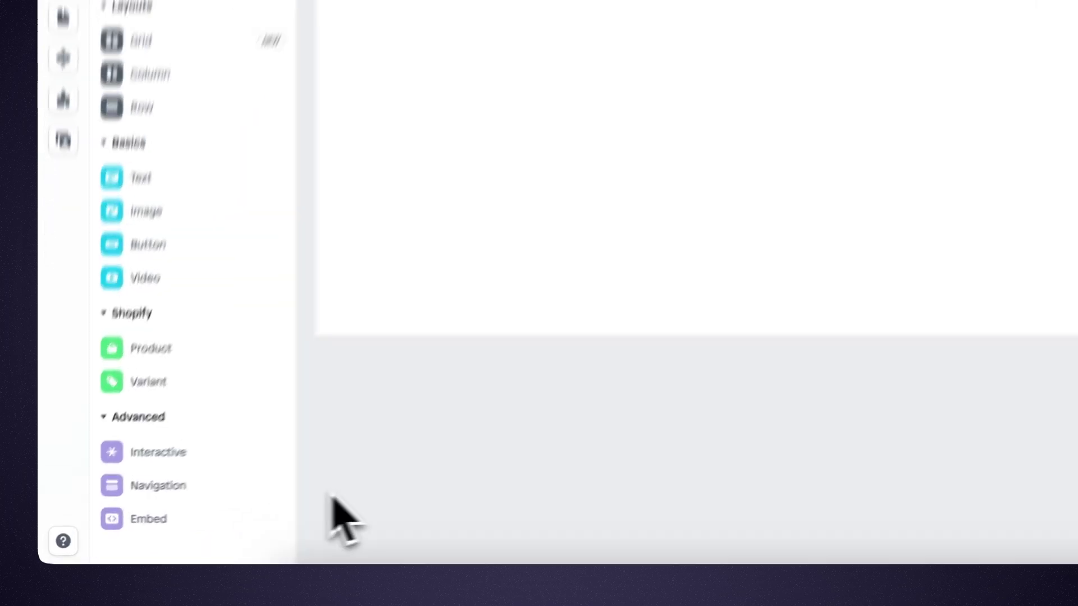
{"action": "mouse_move", "coordinate": [189, 513]}
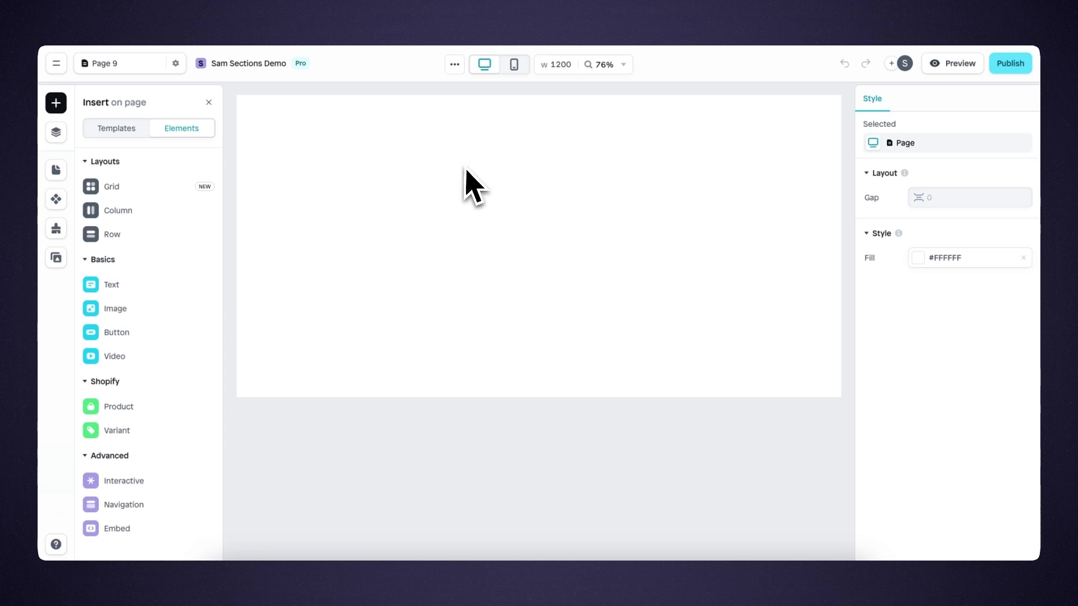
Step: Insert the Mega menu nutrition & food header from the Header category of the template library's navigation templates
{"action": "left_click", "coordinate": [119, 132]}
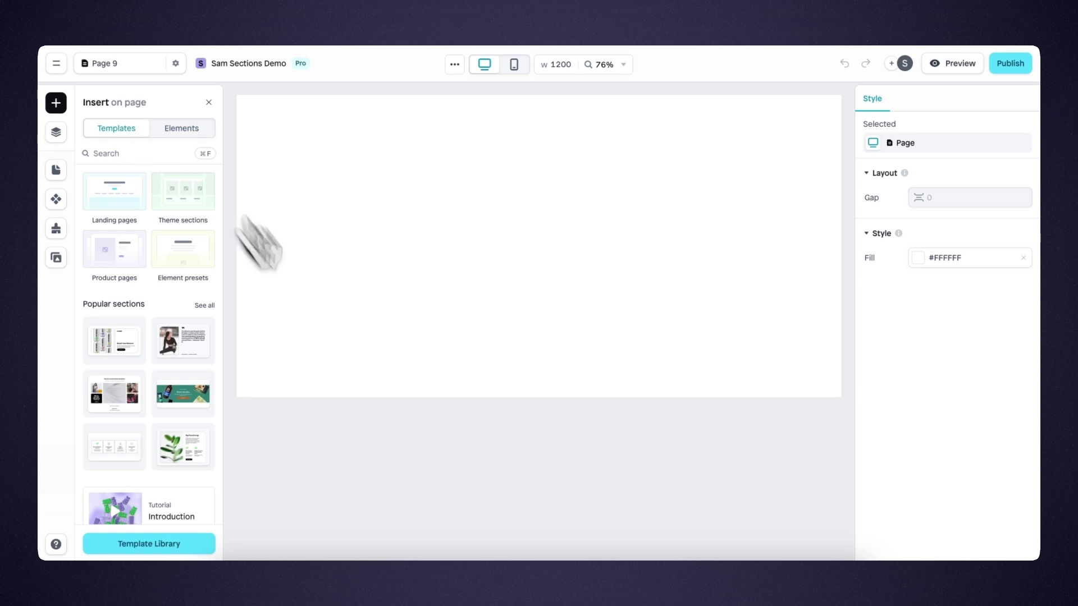
{"action": "left_click", "coordinate": [193, 550]}
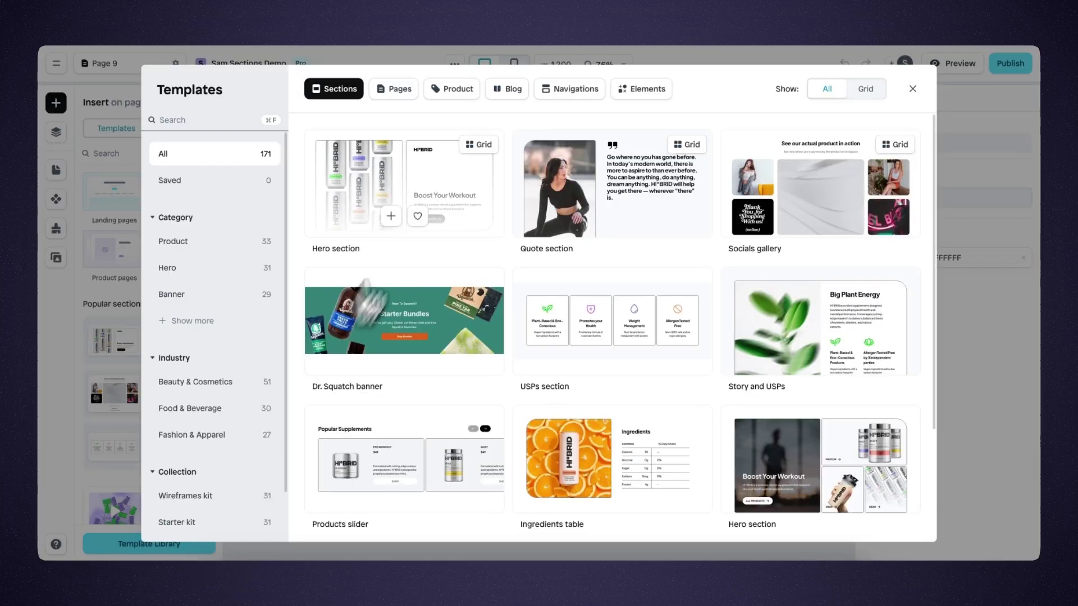
{"action": "left_click", "coordinate": [584, 95]}
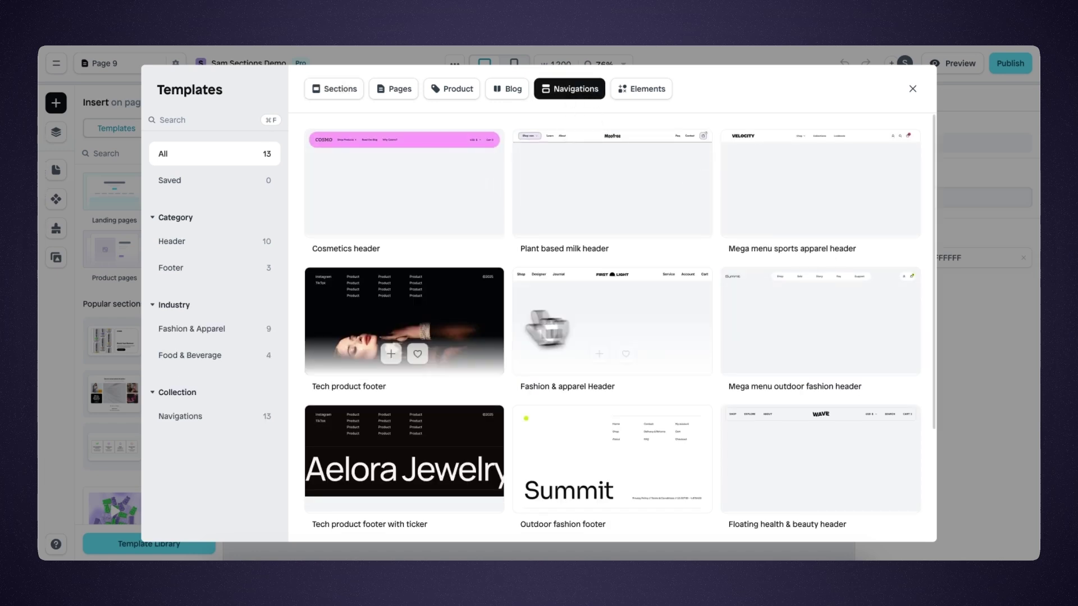
{"action": "left_click", "coordinate": [252, 244]}
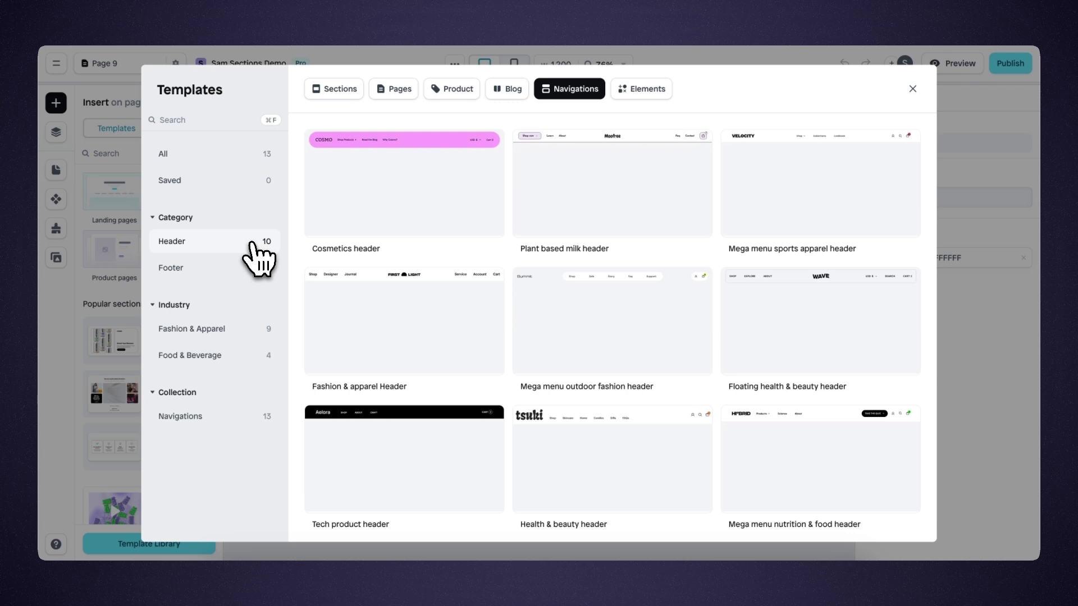
{"action": "left_click", "coordinate": [246, 270]}
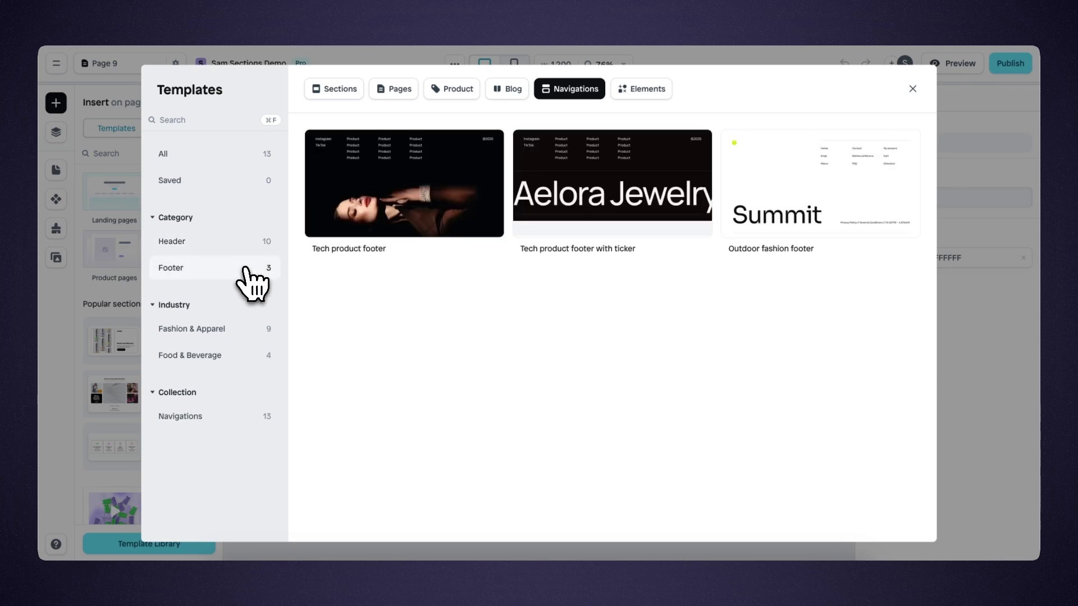
{"action": "left_click", "coordinate": [250, 244]}
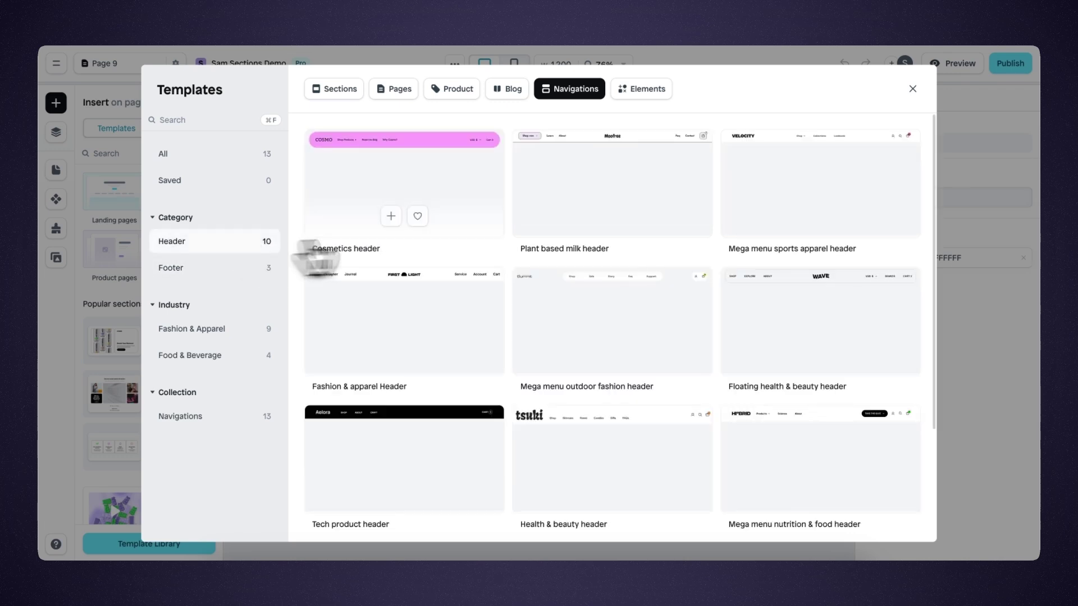
{"action": "mouse_move", "coordinate": [783, 464]}
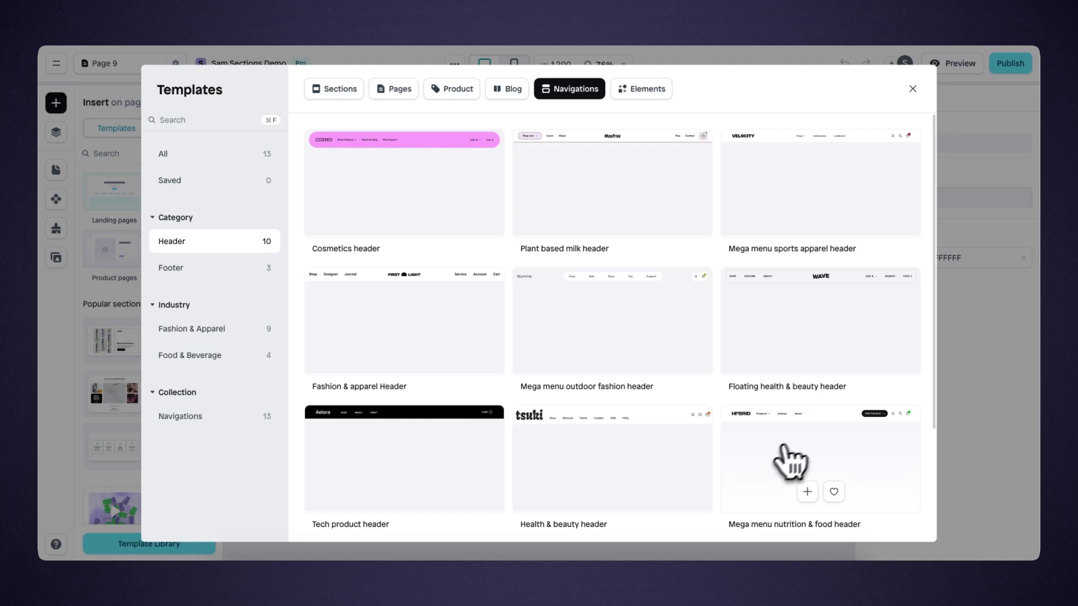
{"action": "left_click", "coordinate": [808, 492]}
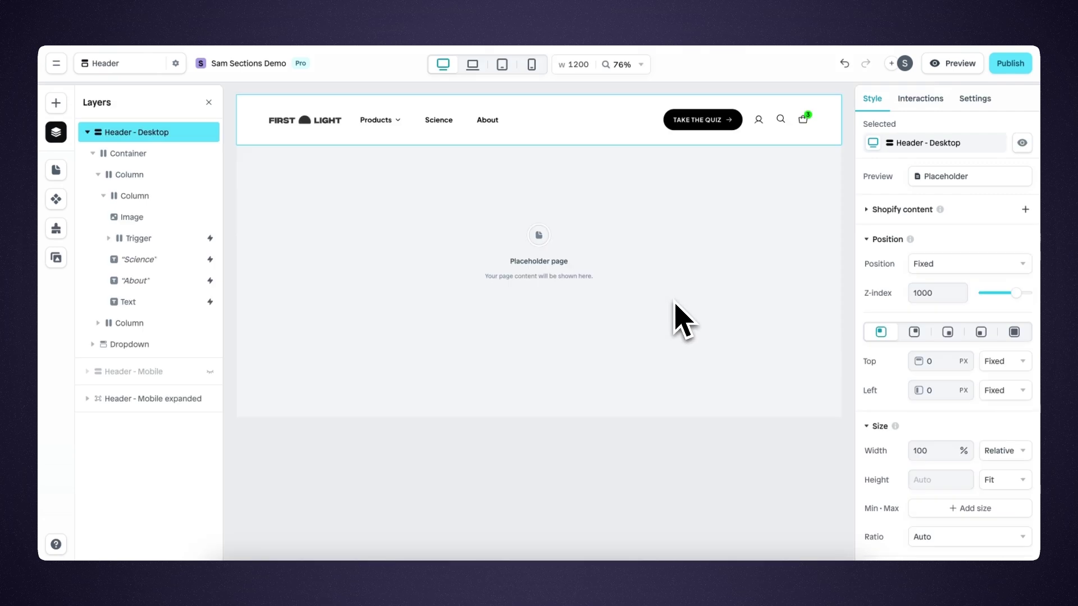
Step: Check the new header under Navigations in the layouts and select its Products link text
{"action": "left_click", "coordinate": [56, 171]}
{"action": "scroll", "coordinate": [149, 365], "scroll_direction": "down", "scroll_amount": 5}
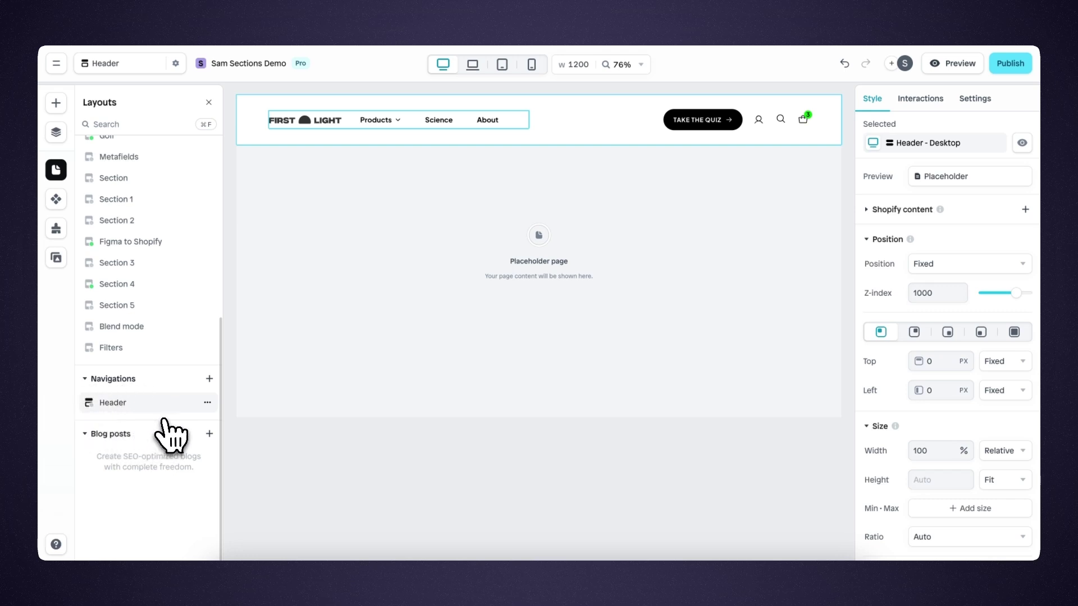
{"action": "left_click", "coordinate": [382, 132]}
{"action": "double_click", "coordinate": [382, 123]}
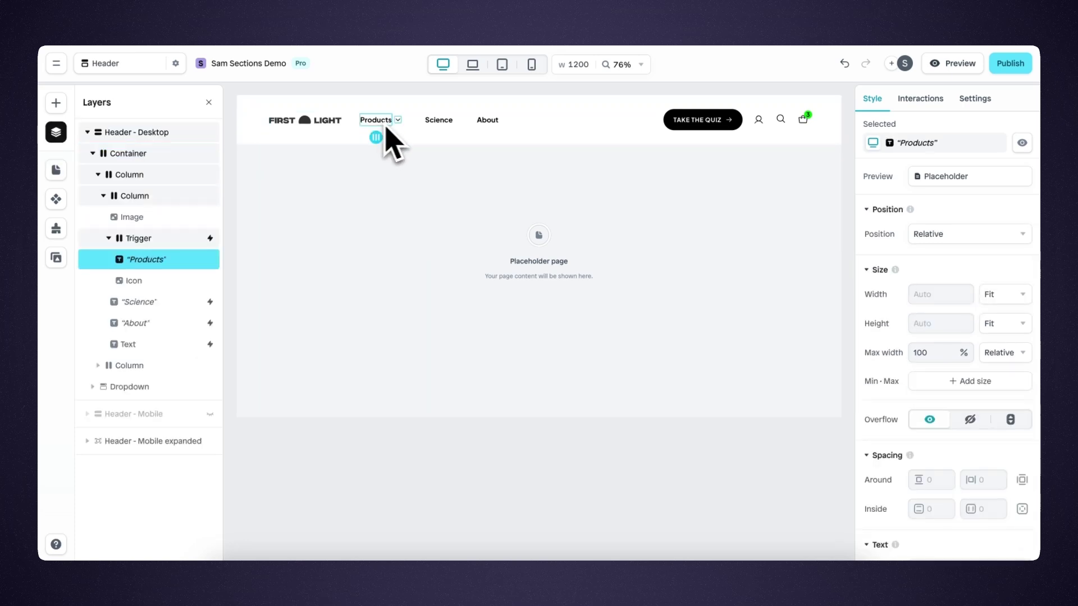
Step: Delete the Science link from the header and undo the deletion
{"action": "left_click", "coordinate": [436, 125]}
{"action": "key", "text": "Delete"}
{"action": "key", "text": "ctrl+z"}
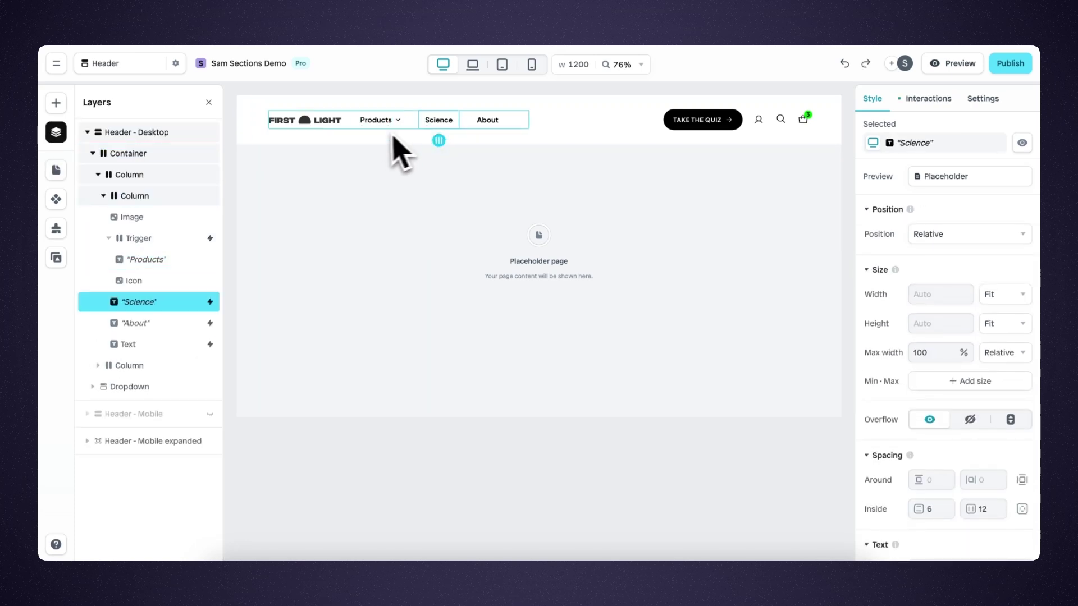
Step: Inspect the Products trigger, the column holding the quiz button, and the Dropdown mega menu with its Whey Protein list
{"action": "left_click_drag", "start_coordinate": [387, 131], "coordinate": [413, 149]}
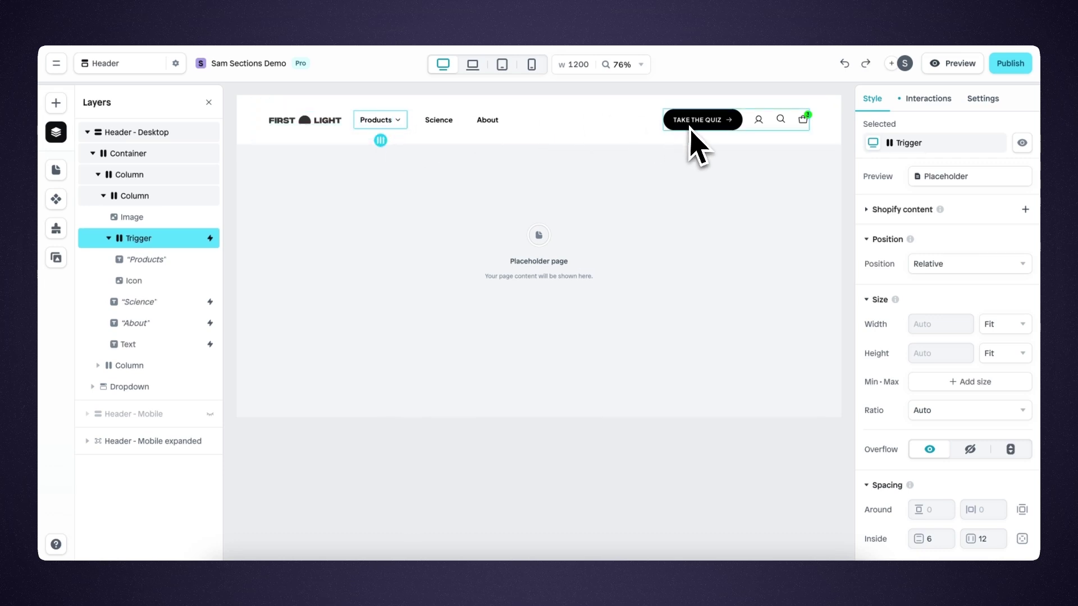
{"action": "left_click", "coordinate": [726, 124]}
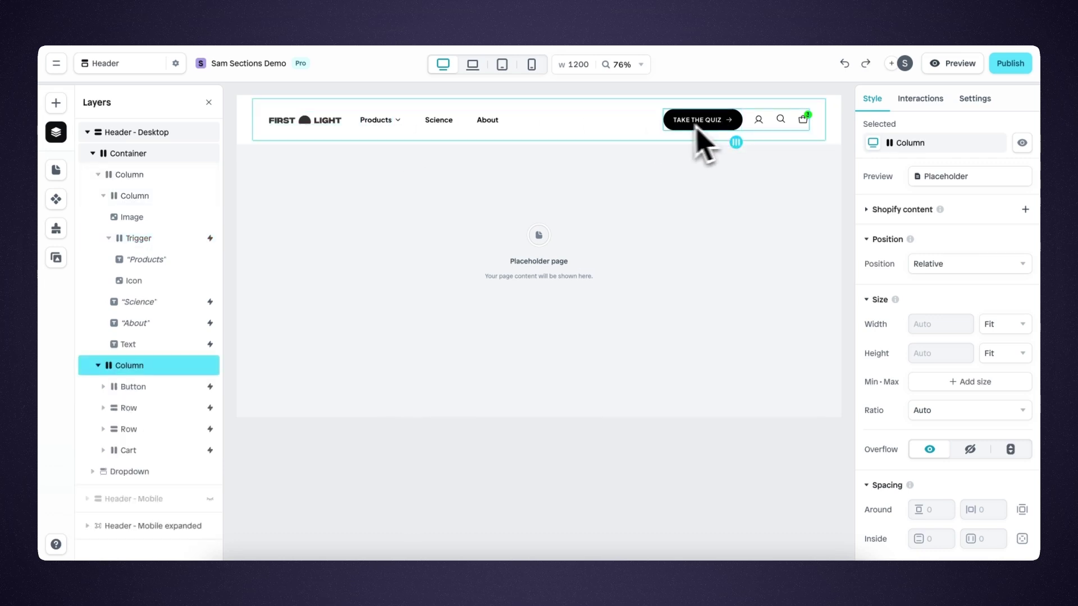
{"action": "left_click", "coordinate": [601, 191]}
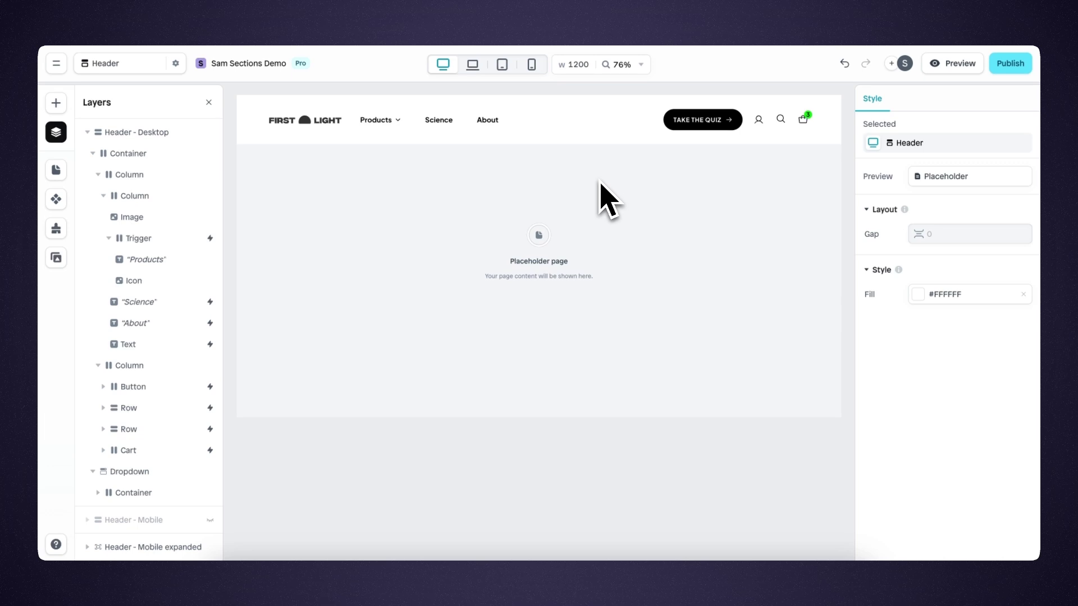
{"action": "left_click", "coordinate": [171, 477]}
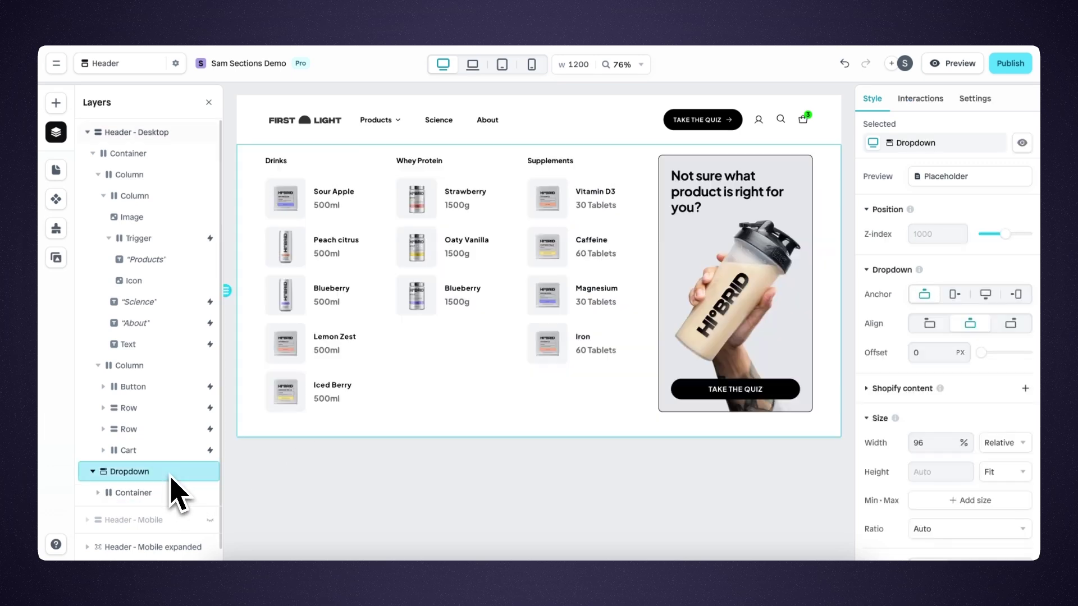
{"action": "left_click", "coordinate": [465, 252]}
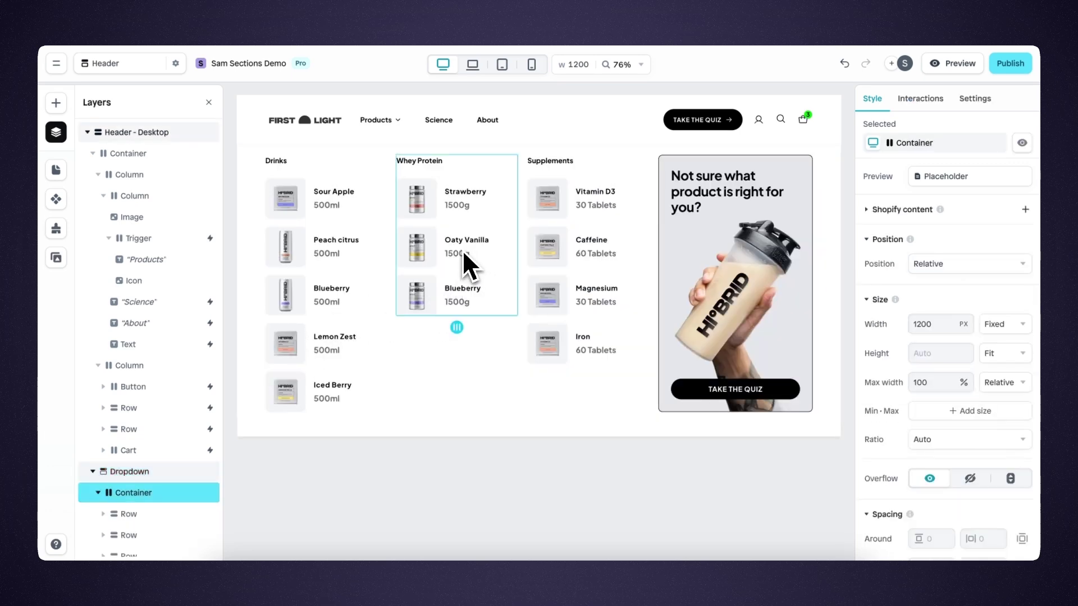
{"action": "left_click", "coordinate": [464, 275]}
Step: Remove the quiz banner from the mega menu and undo the removal
{"action": "left_click_drag", "start_coordinate": [456, 324], "coordinate": [488, 284]}
{"action": "left_click", "coordinate": [746, 247]}
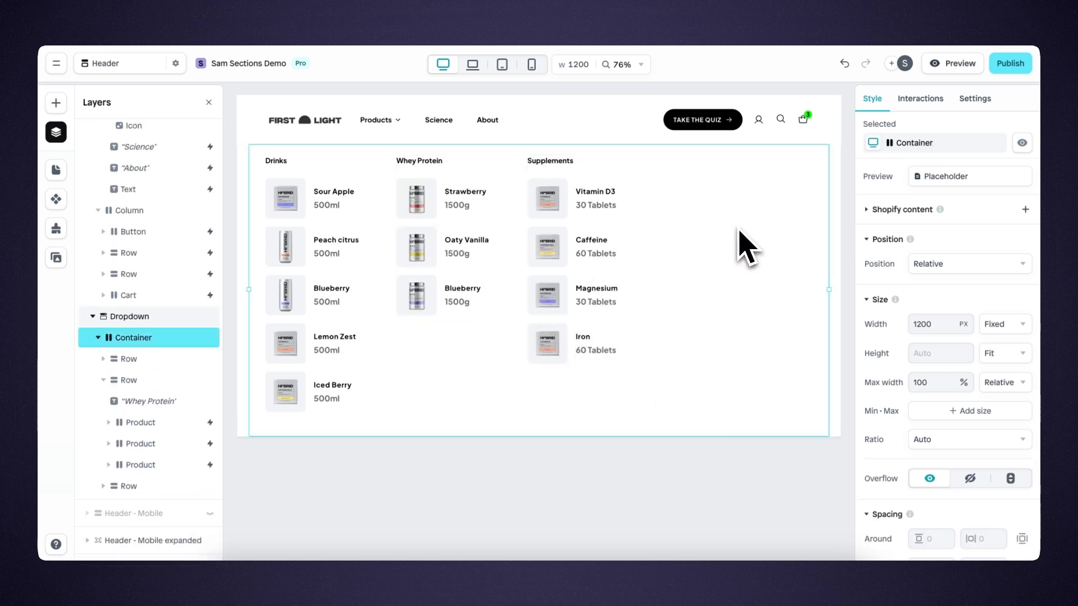
{"action": "key", "text": "ctrl+z"}
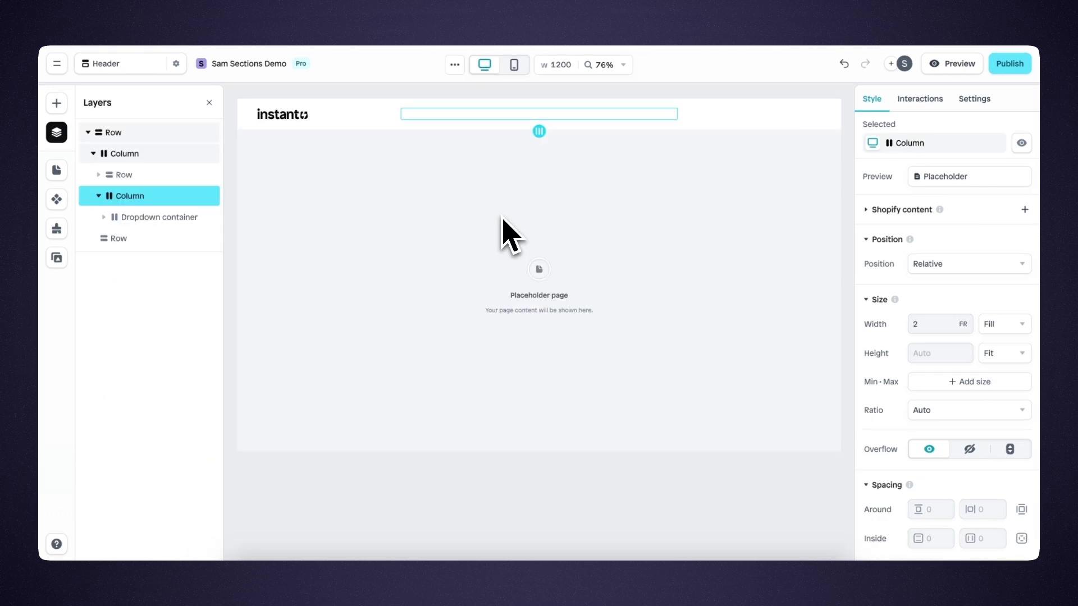
Step: Inspect the parts of the instant header: the logo row, the middle column and the empty end row
{"action": "left_click", "coordinate": [359, 108]}
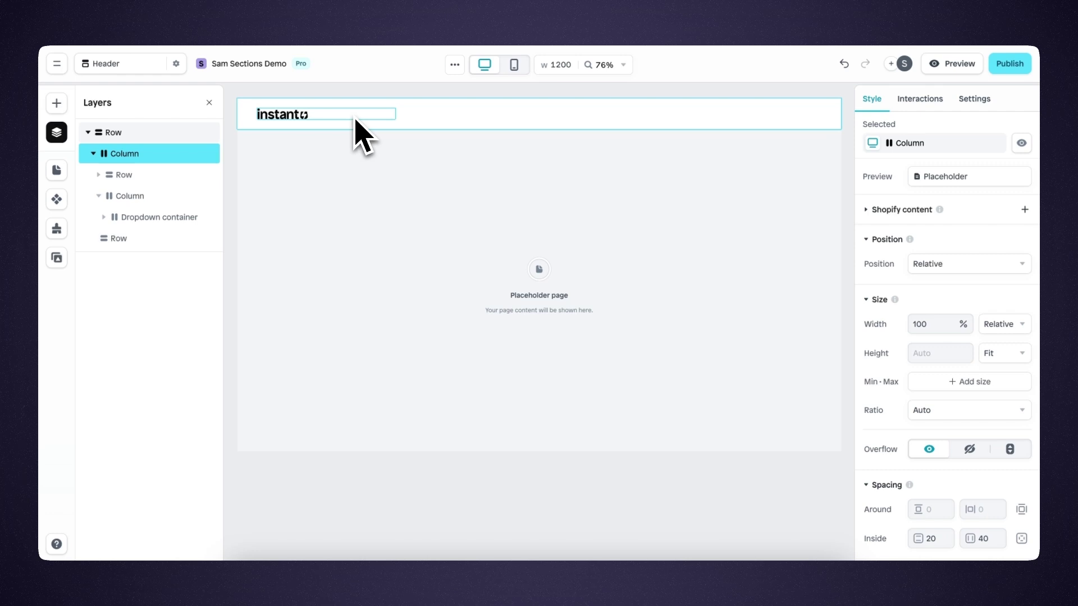
{"action": "left_click", "coordinate": [354, 117]}
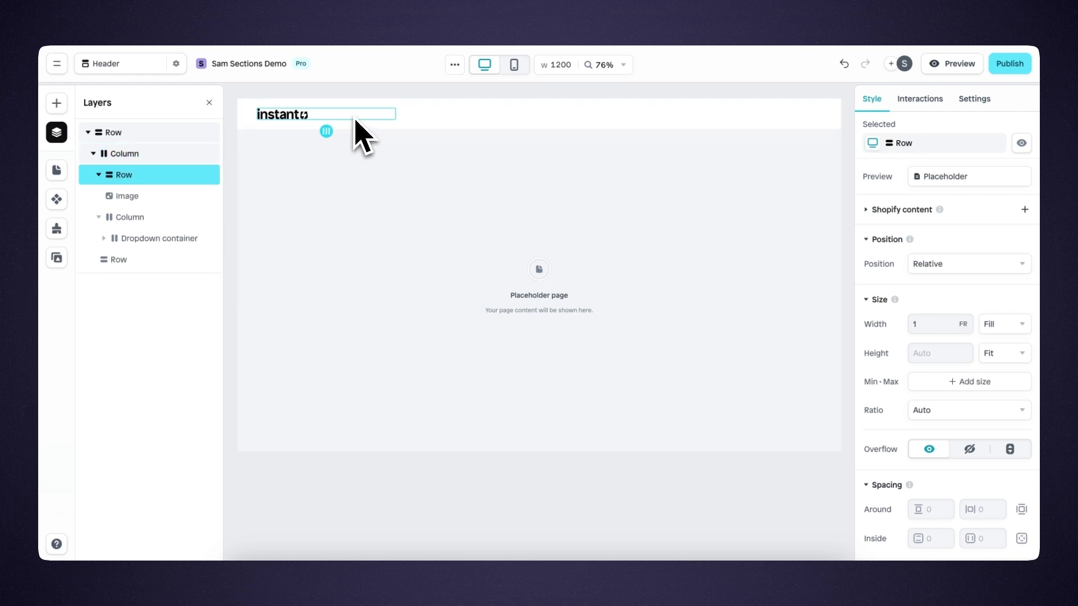
{"action": "left_click", "coordinate": [464, 118]}
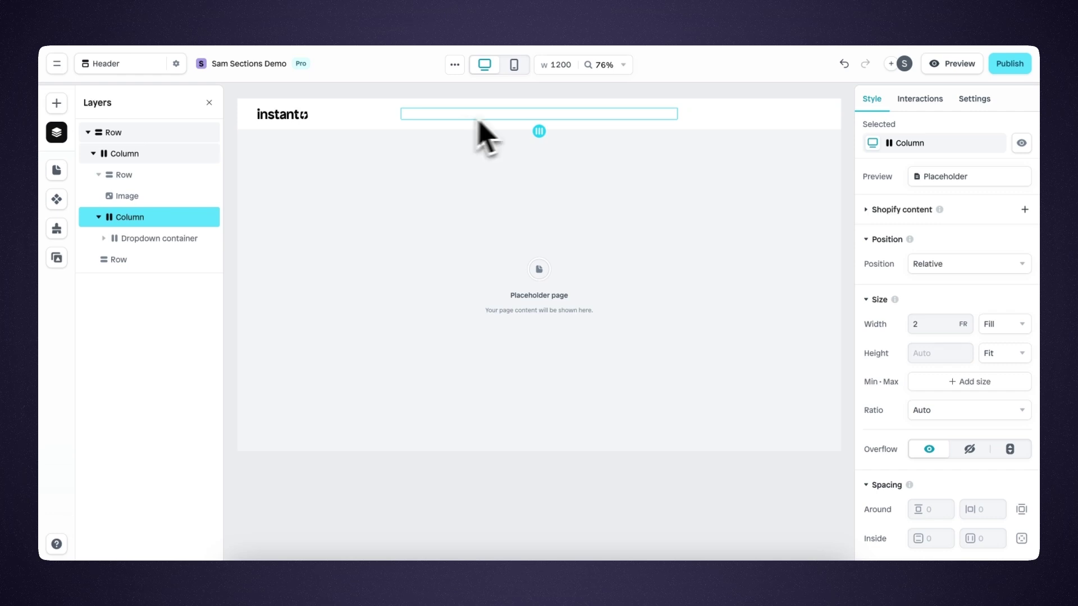
{"action": "left_click", "coordinate": [744, 119]}
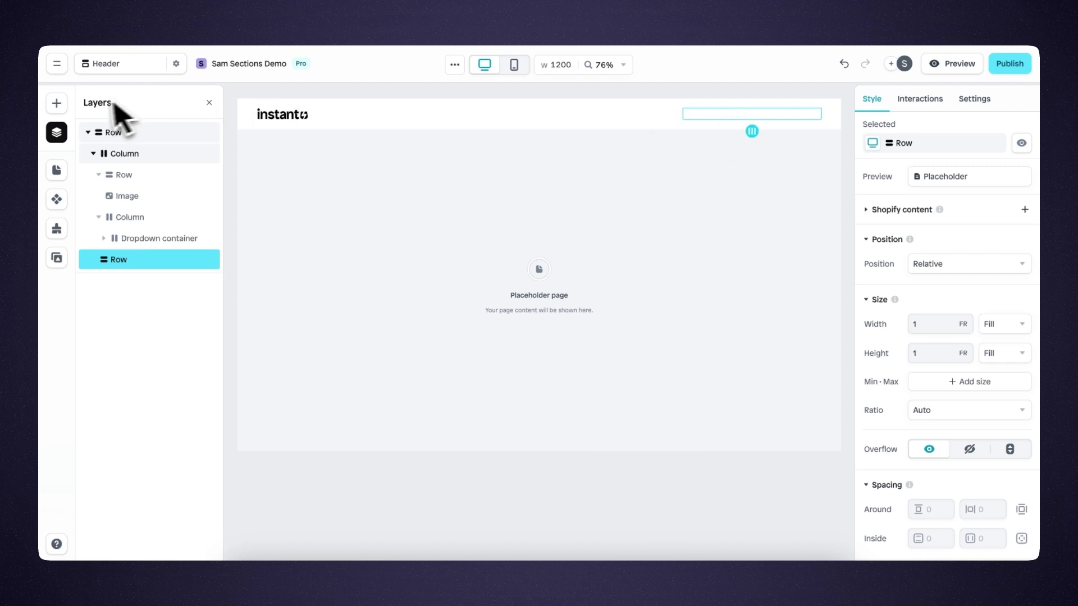
Step: Insert a Dropdown navigation element into the header's middle column
{"action": "left_click", "coordinate": [63, 104]}
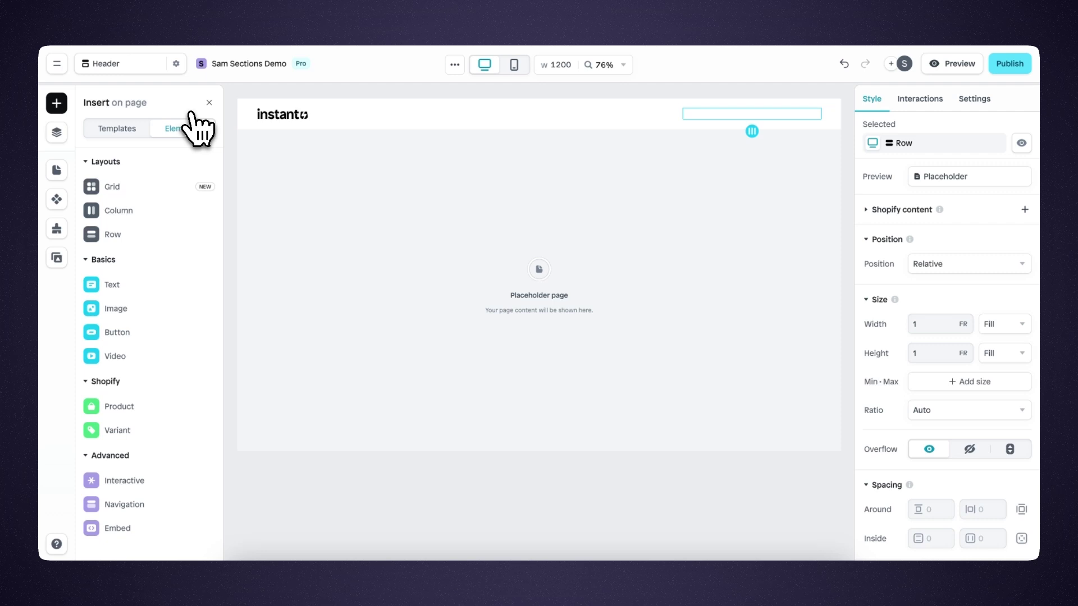
{"action": "mouse_move", "coordinate": [180, 513]}
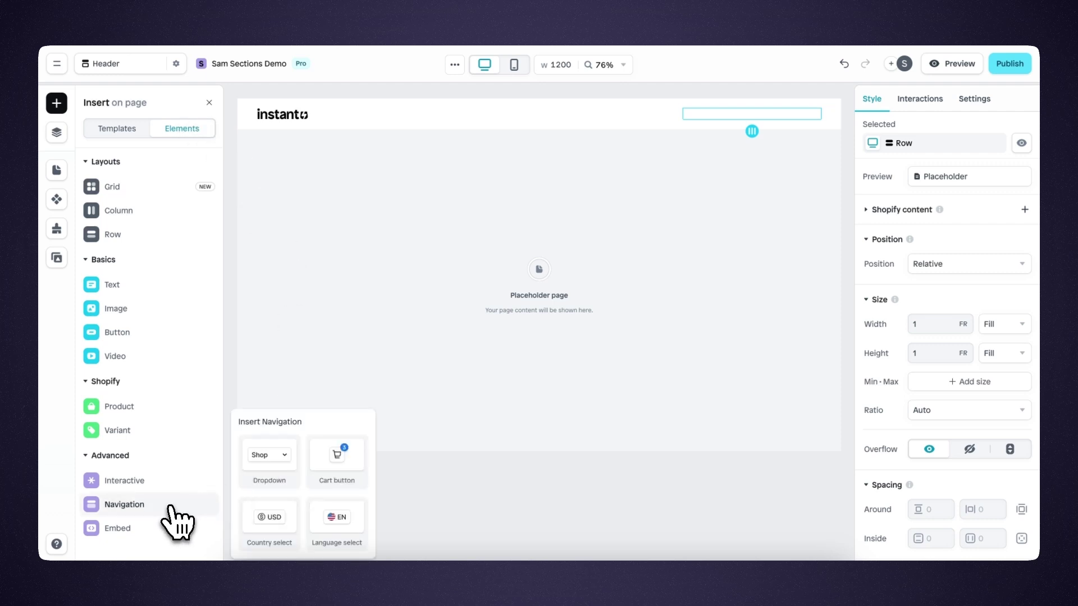
{"action": "left_click_drag", "start_coordinate": [272, 461], "coordinate": [542, 125]}
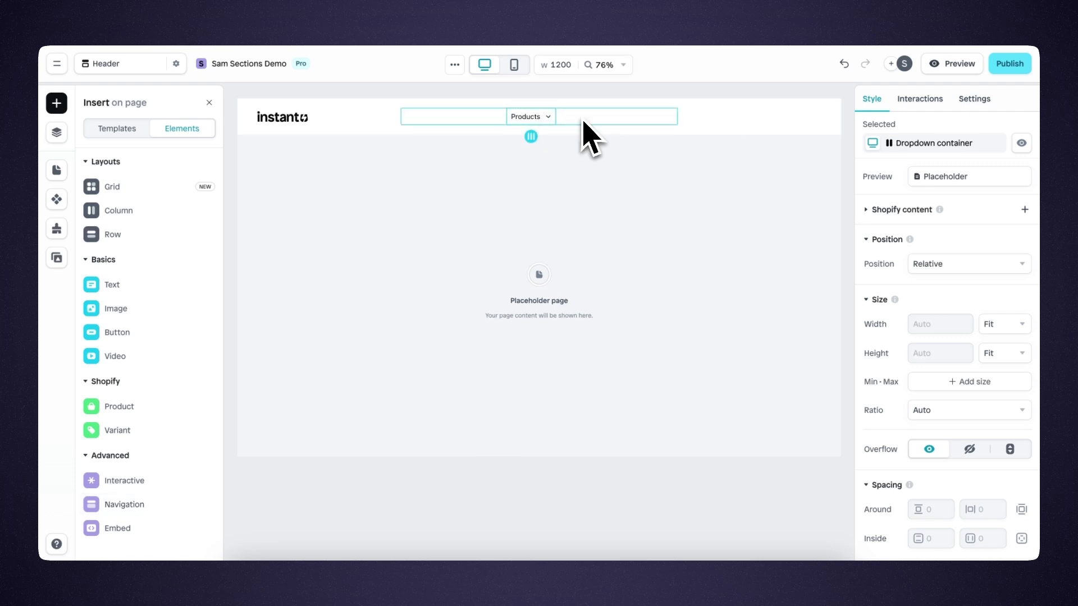
Step: Preview the header, expand the Products dropdown to check its links, and return to the editor
{"action": "left_click", "coordinate": [943, 68]}
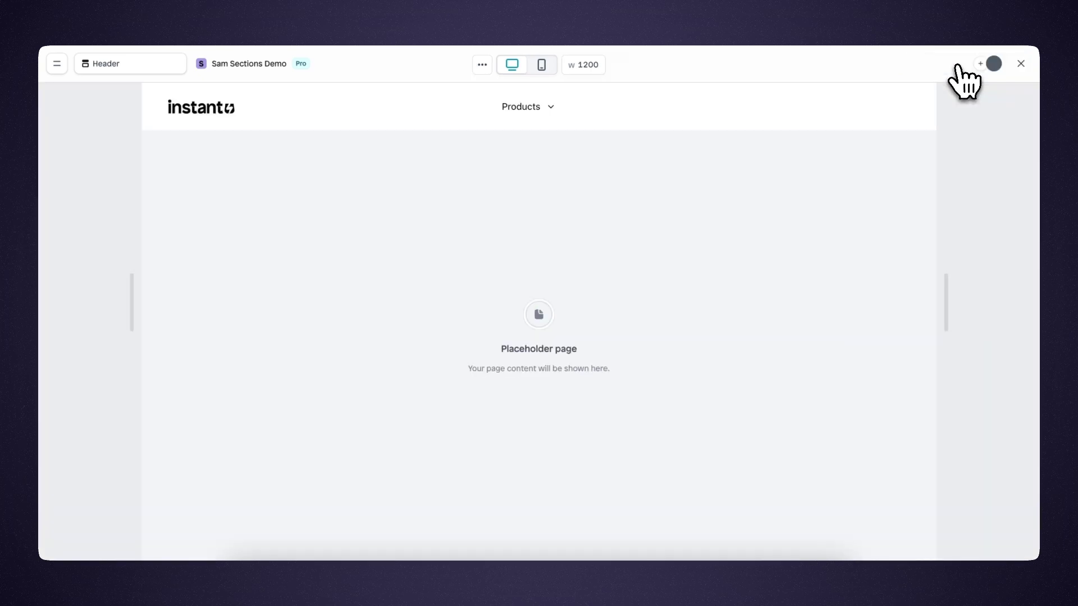
{"action": "left_click", "coordinate": [539, 110]}
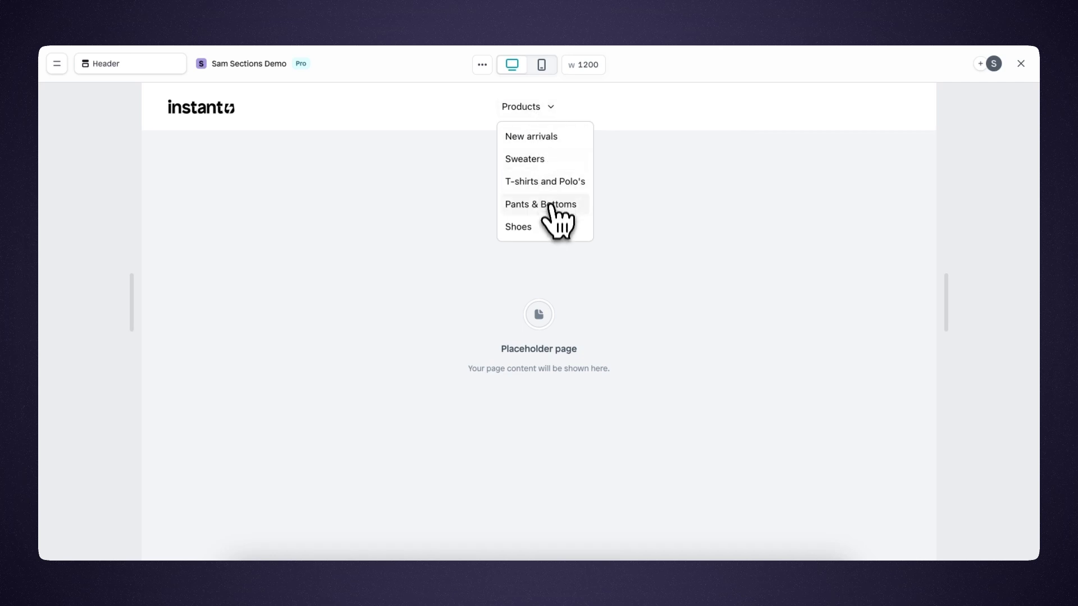
{"action": "key", "text": "Escape"}
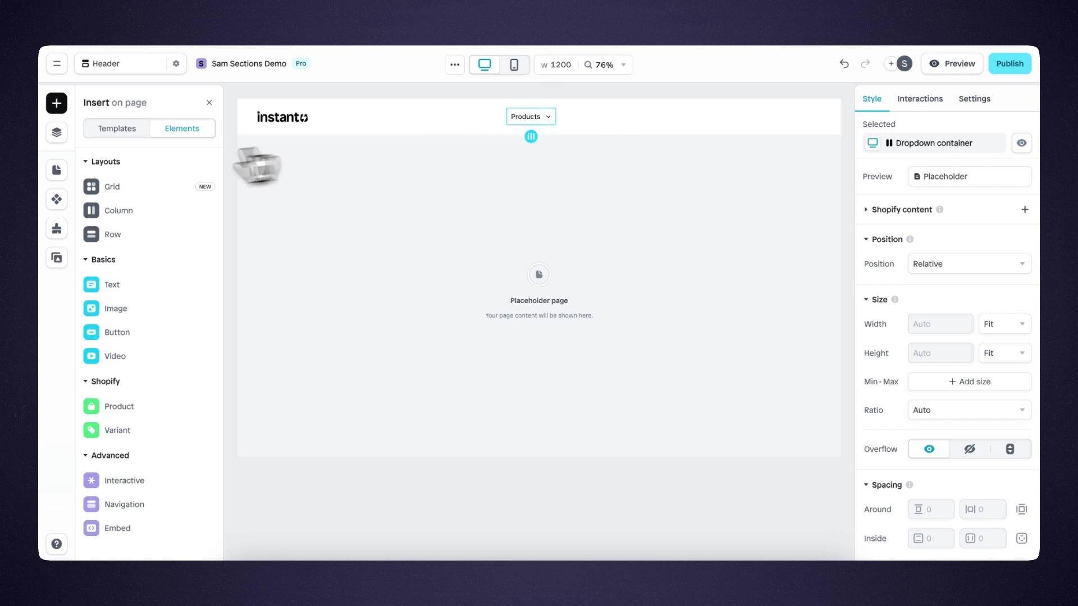
Step: Inspect the Trigger and Dropdown layers inside the new dropdown container
{"action": "left_click", "coordinate": [56, 132]}
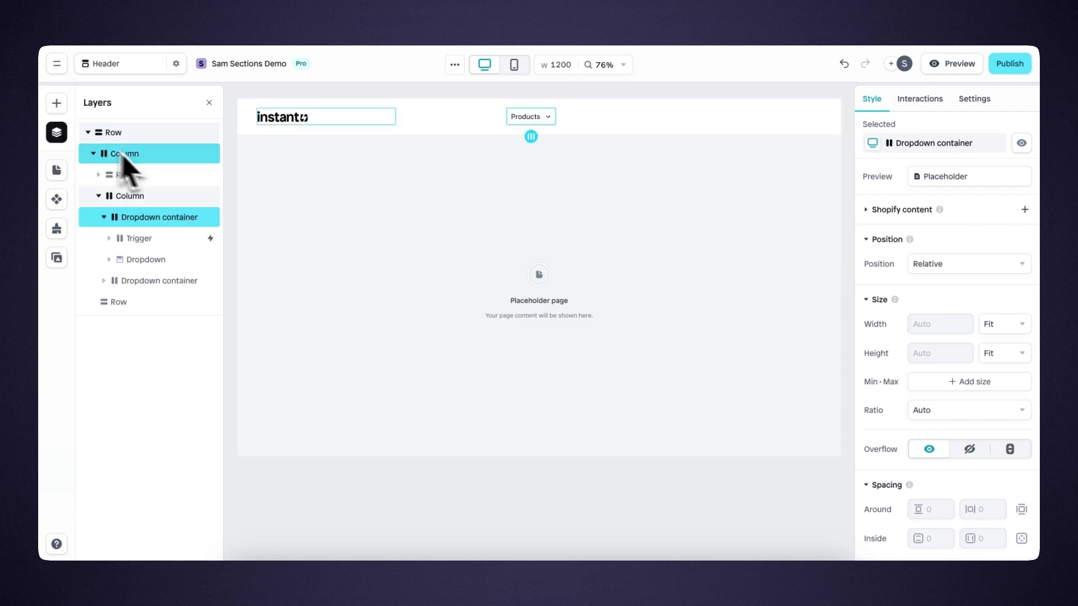
{"action": "left_click", "coordinate": [191, 239]}
{"action": "left_click", "coordinate": [175, 303]}
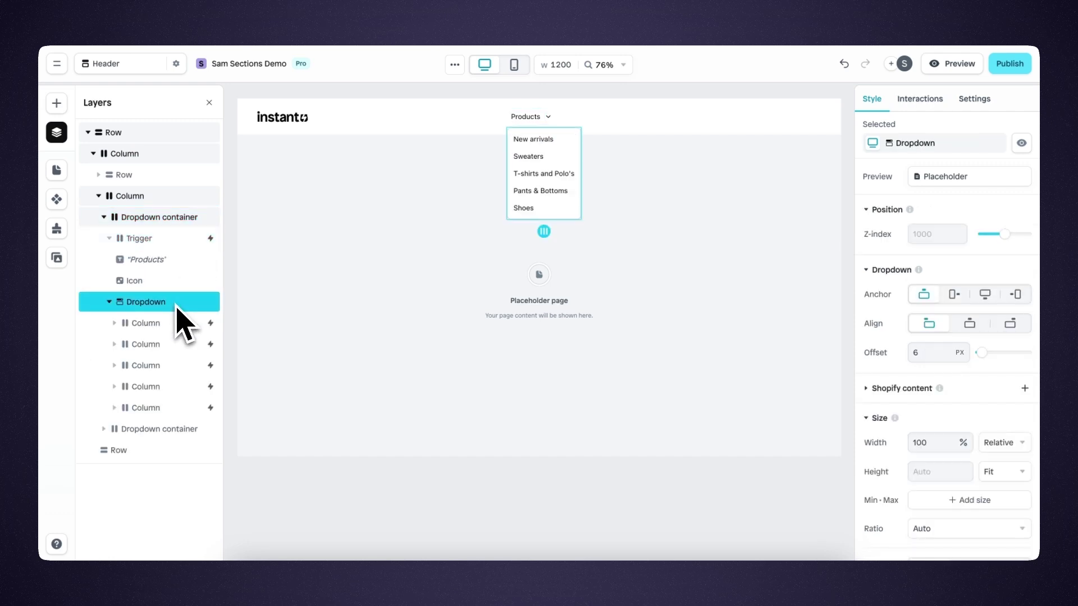
{"action": "left_click", "coordinate": [182, 240]}
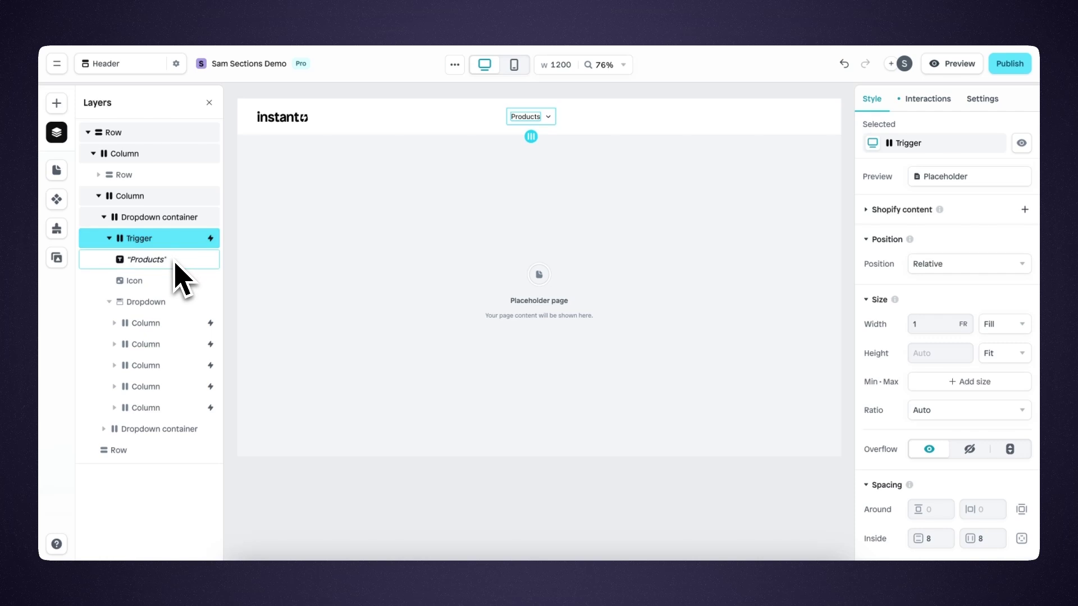
Step: Inspect the trigger's "Products" text layer and its caret-down icon layer
{"action": "left_click", "coordinate": [173, 260]}
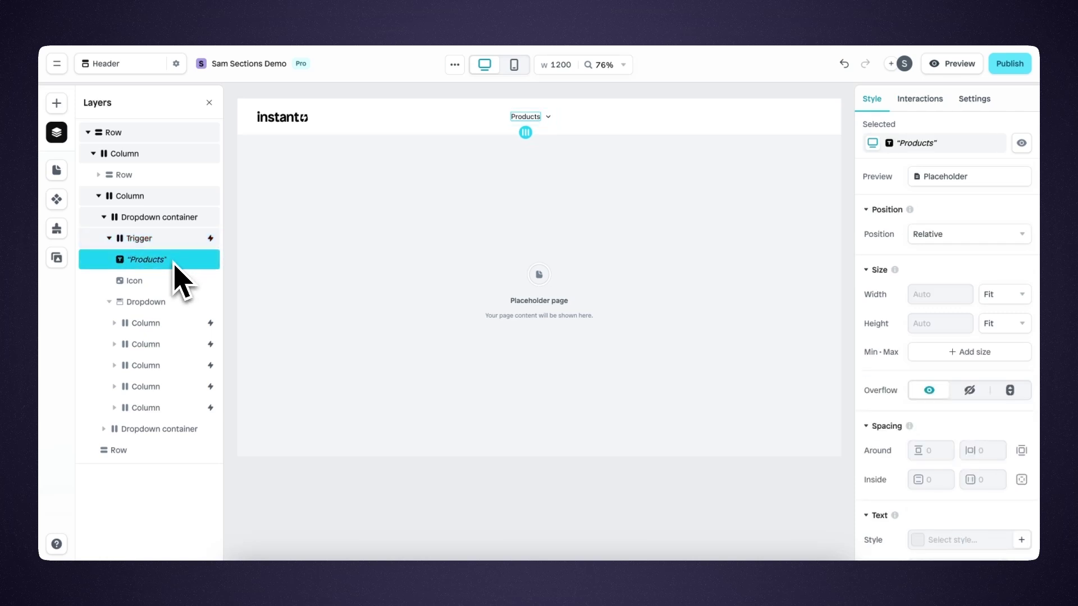
{"action": "left_click", "coordinate": [169, 282]}
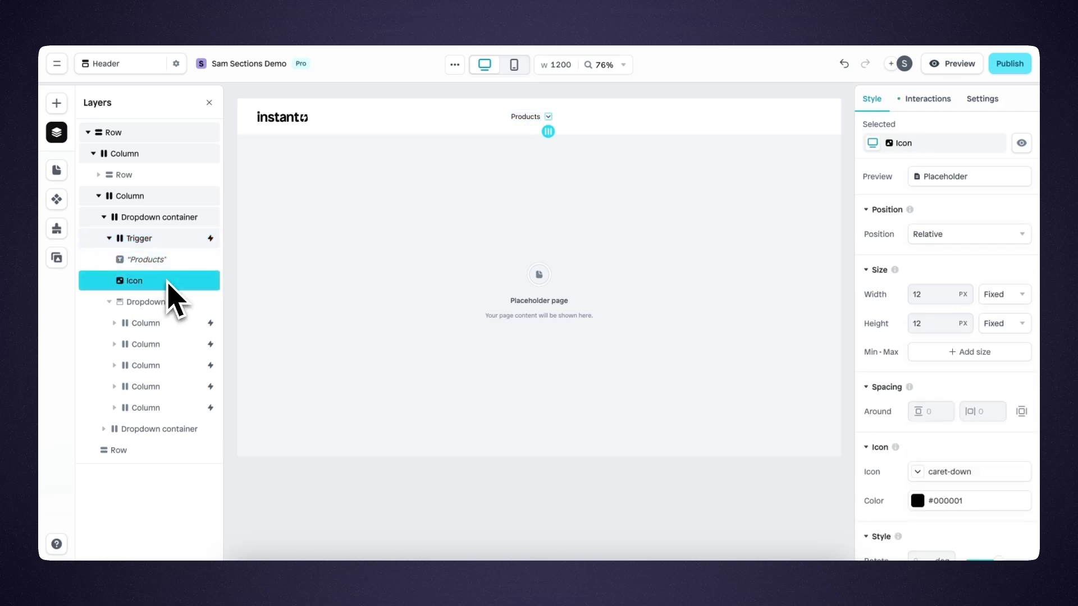
Step: Set the Trigger layer's Trigger dropdown action to open on Hover, with Dropdown as the toggled element
{"action": "left_click", "coordinate": [176, 247]}
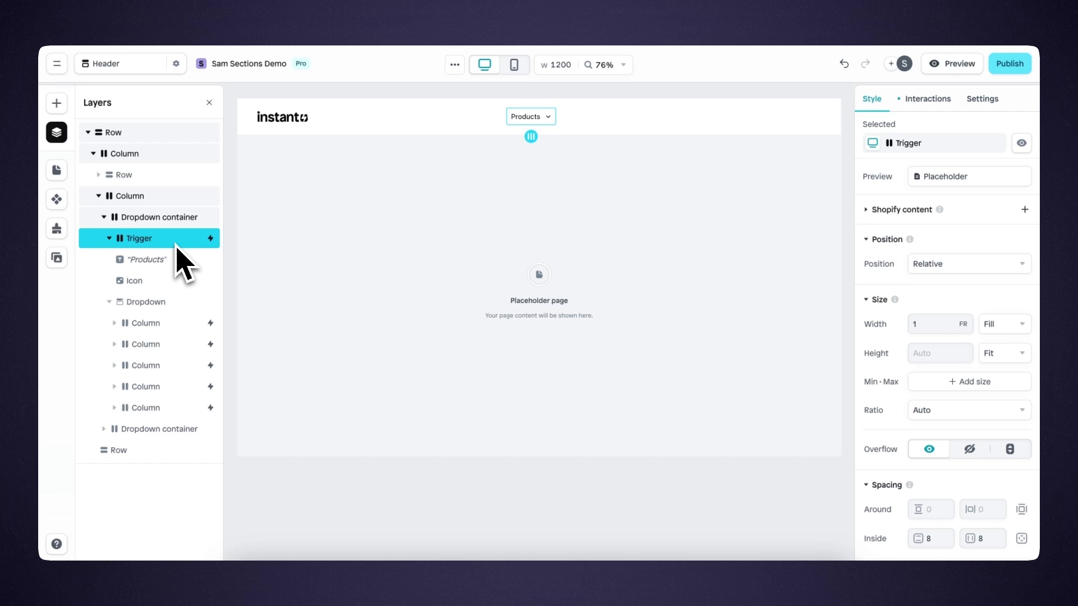
{"action": "left_click", "coordinate": [923, 101]}
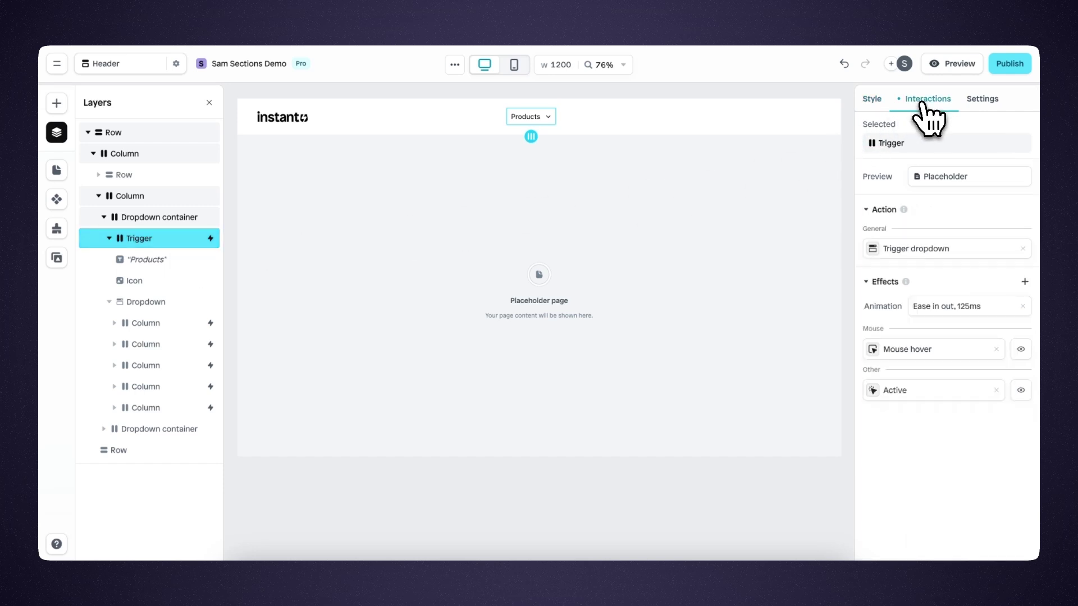
{"action": "left_click", "coordinate": [922, 248]}
{"action": "left_click", "coordinate": [780, 249]}
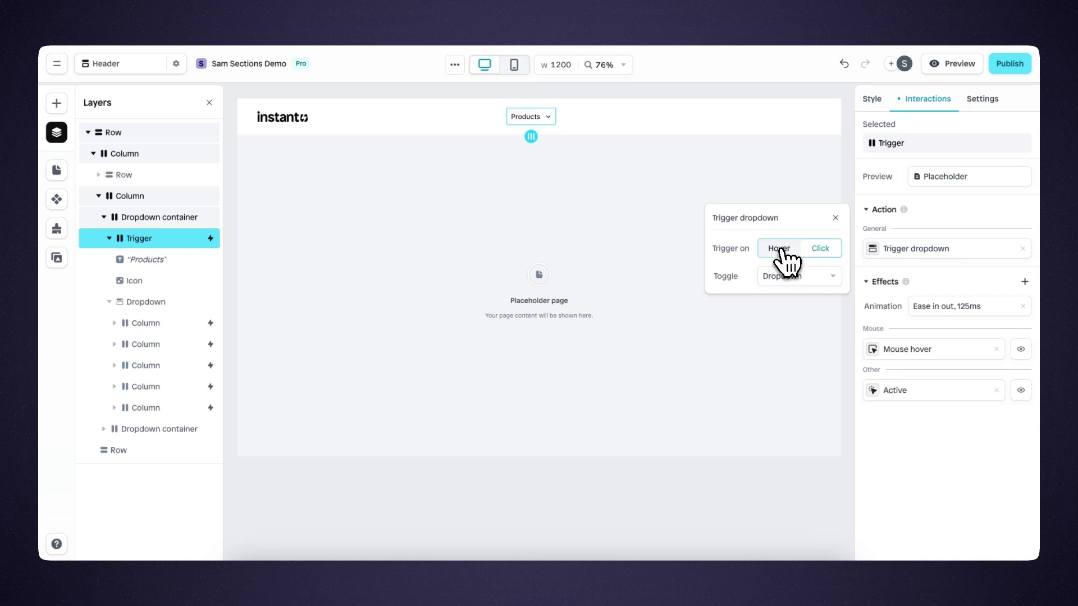
{"action": "left_click", "coordinate": [816, 252]}
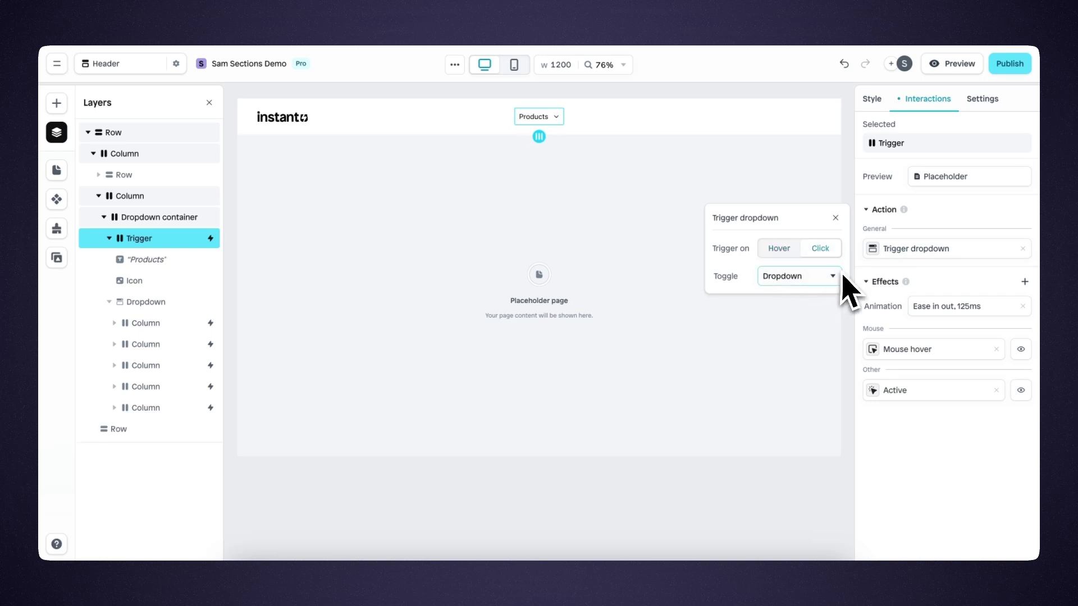
{"action": "left_click", "coordinate": [840, 278]}
{"action": "left_click", "coordinate": [750, 271]}
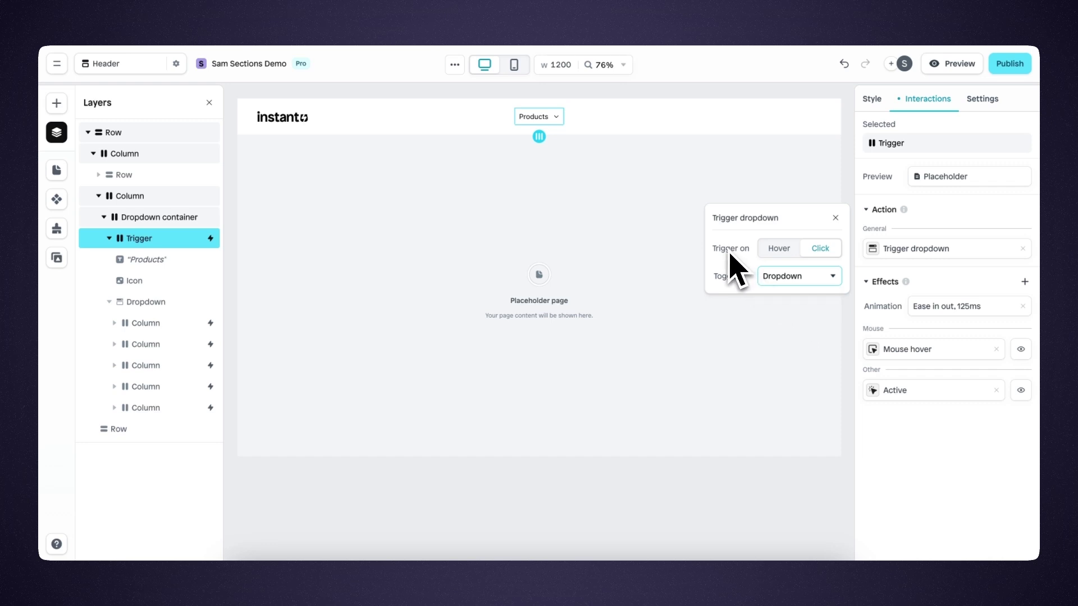
{"action": "left_click", "coordinate": [783, 252]}
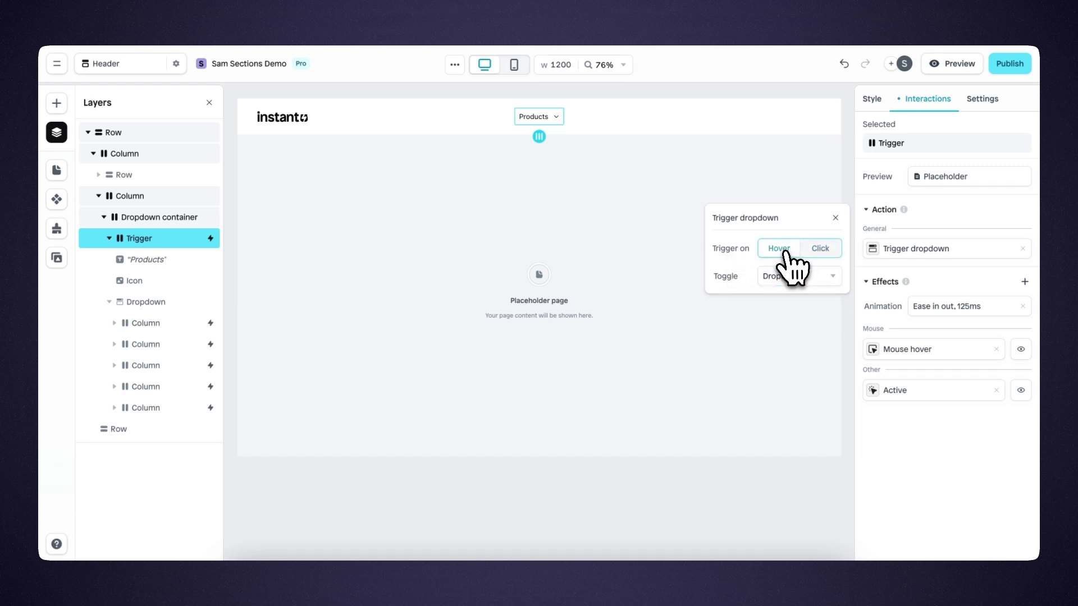
{"action": "left_click", "coordinate": [835, 217]}
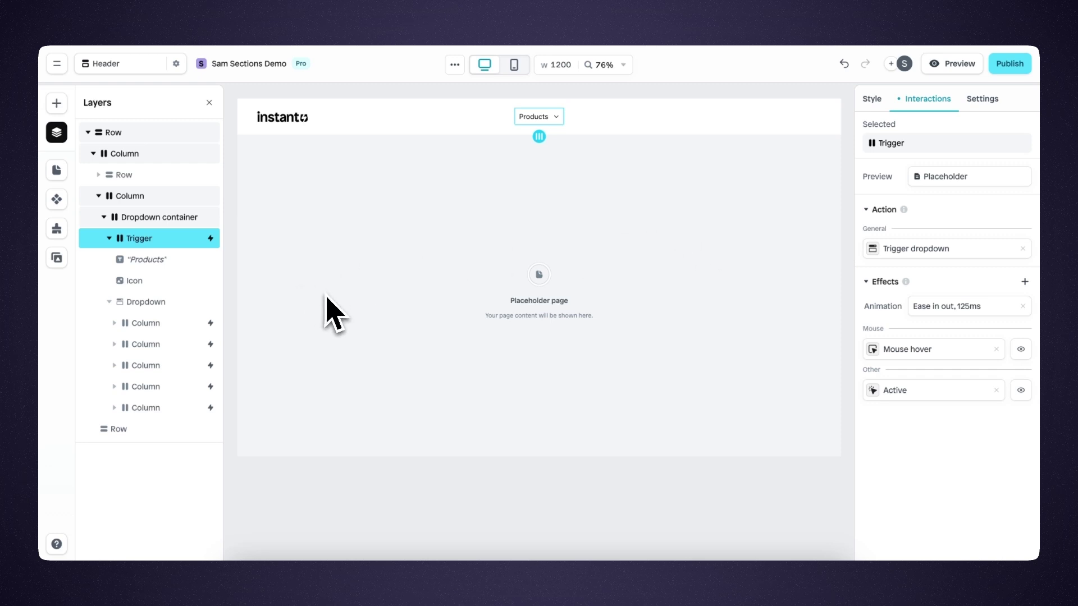
Step: Inspect the interactions of the Dropdown layer, its "New arrivals" link column and the Trigger
{"action": "left_click", "coordinate": [183, 306]}
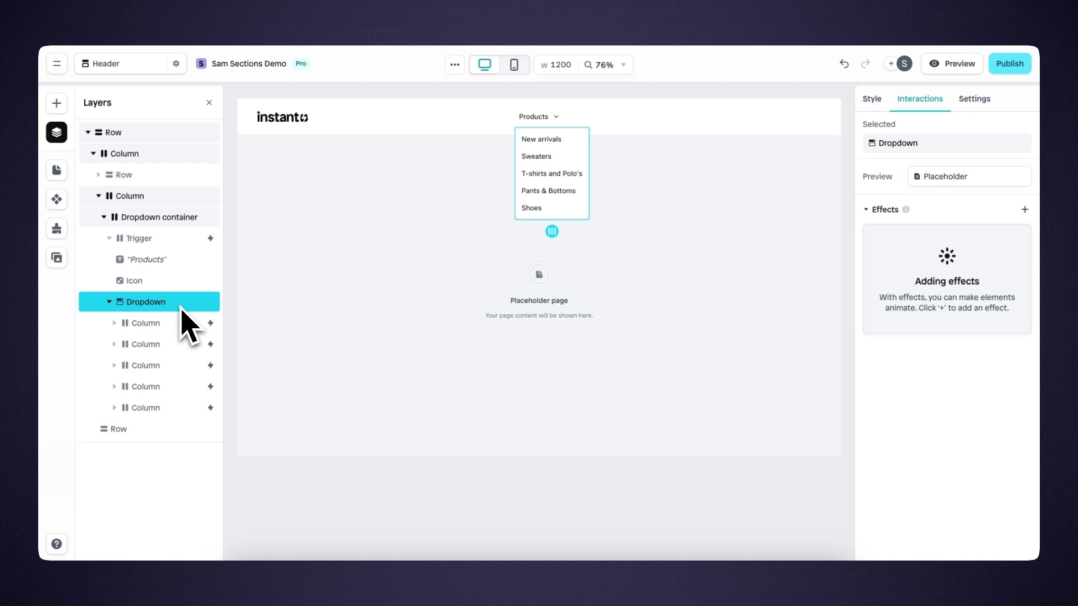
{"action": "left_click", "coordinate": [173, 324]}
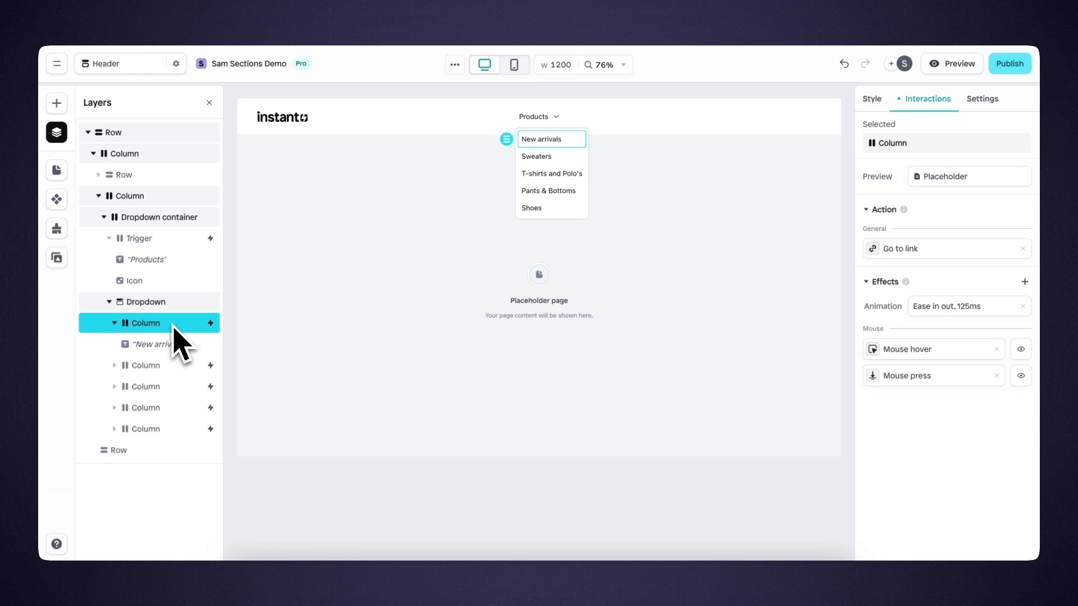
{"action": "left_click", "coordinate": [175, 303]}
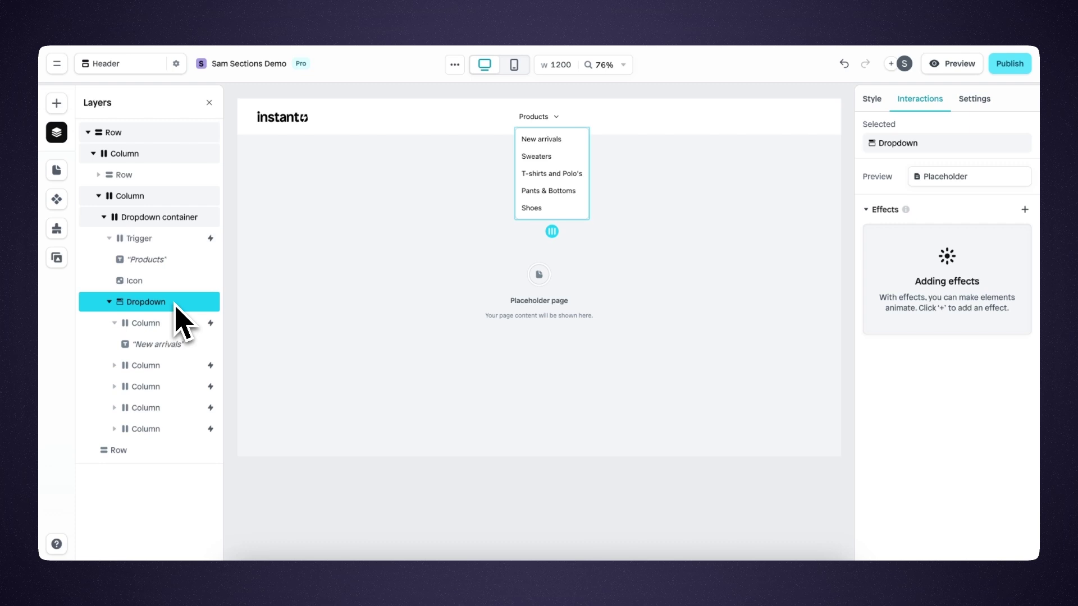
{"action": "left_click", "coordinate": [167, 242]}
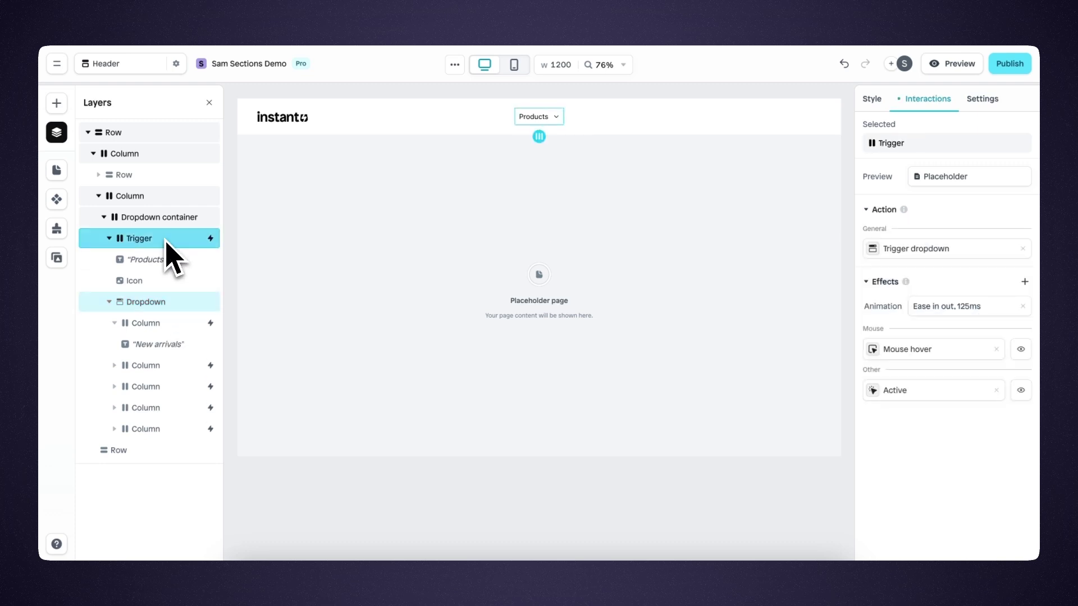
Step: Try anchoring the Dropdown beside and above its trigger, and return it to the anchor below
{"action": "left_click", "coordinate": [167, 303]}
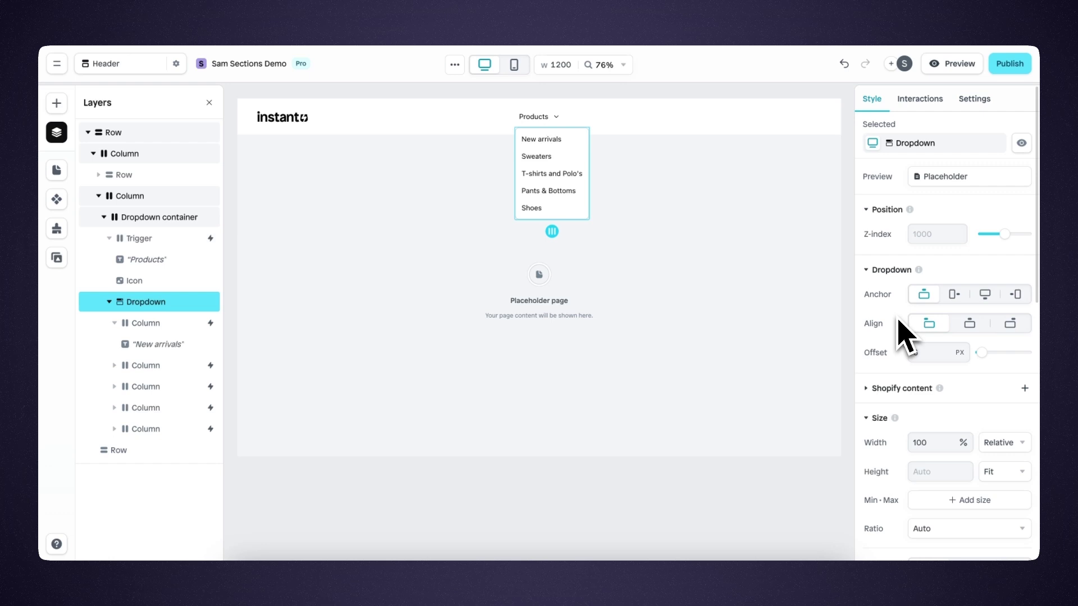
{"action": "left_click", "coordinate": [952, 296]}
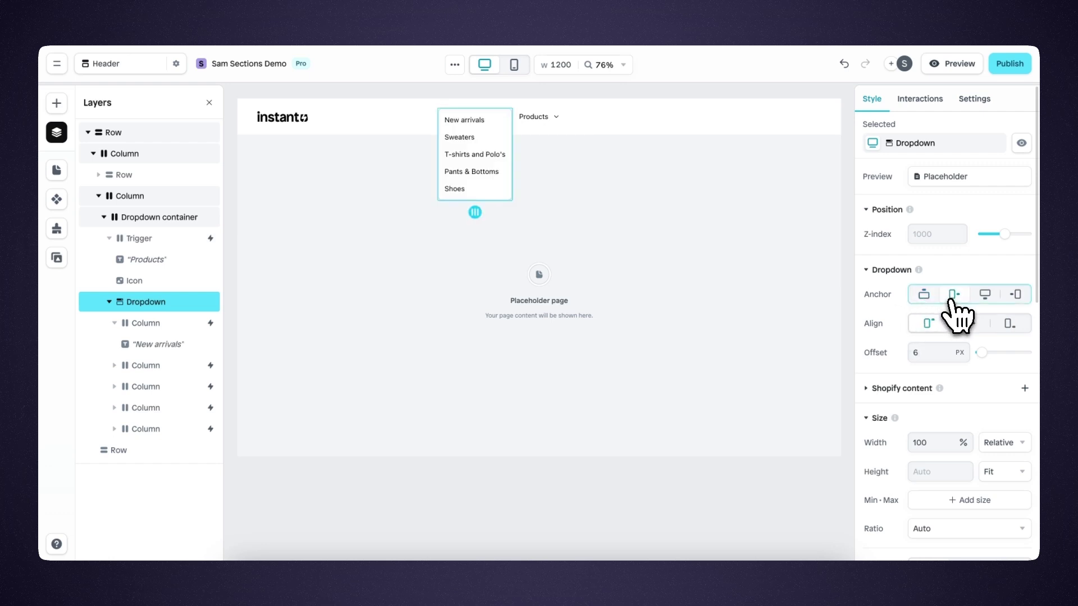
{"action": "left_click", "coordinate": [1015, 294]}
{"action": "left_click", "coordinate": [985, 294]}
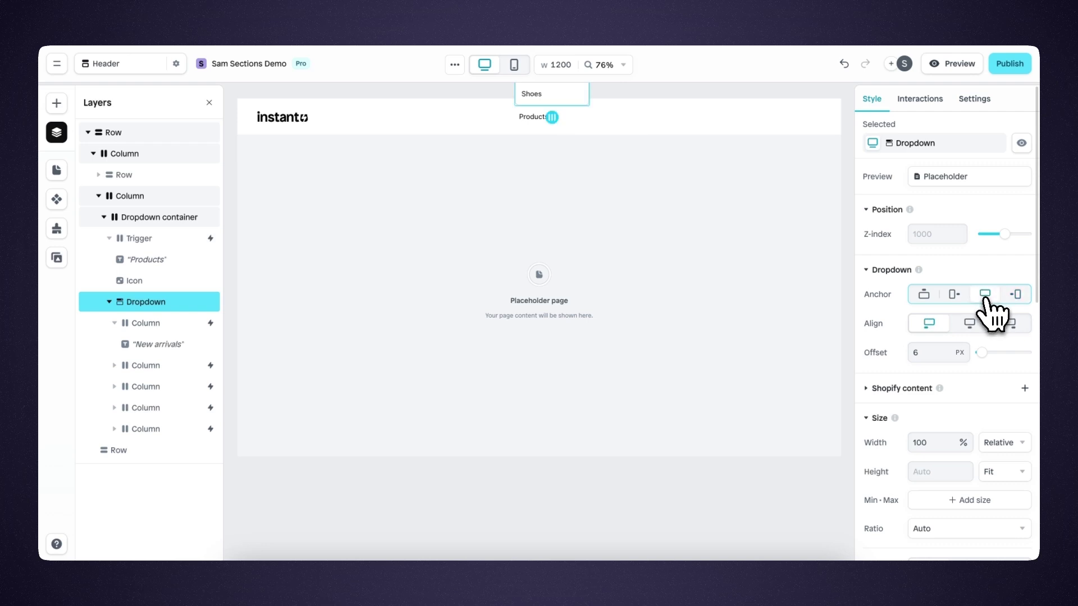
{"action": "left_click", "coordinate": [923, 294]}
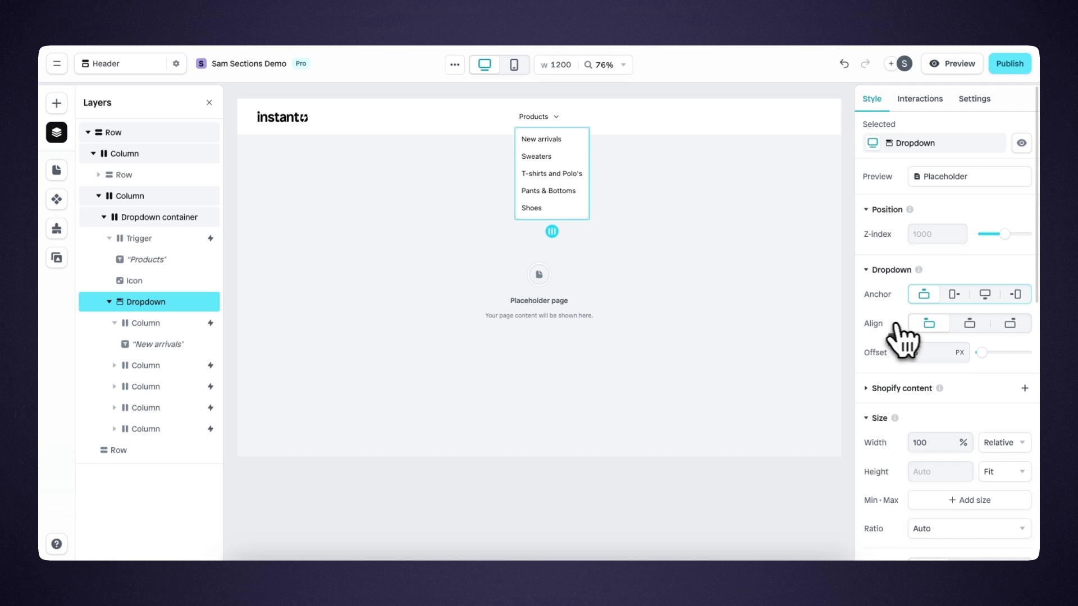
Step: Try the Dropdown's centre and right alignments, and return it to left alignment
{"action": "left_click", "coordinate": [969, 324]}
{"action": "left_click", "coordinate": [1009, 324]}
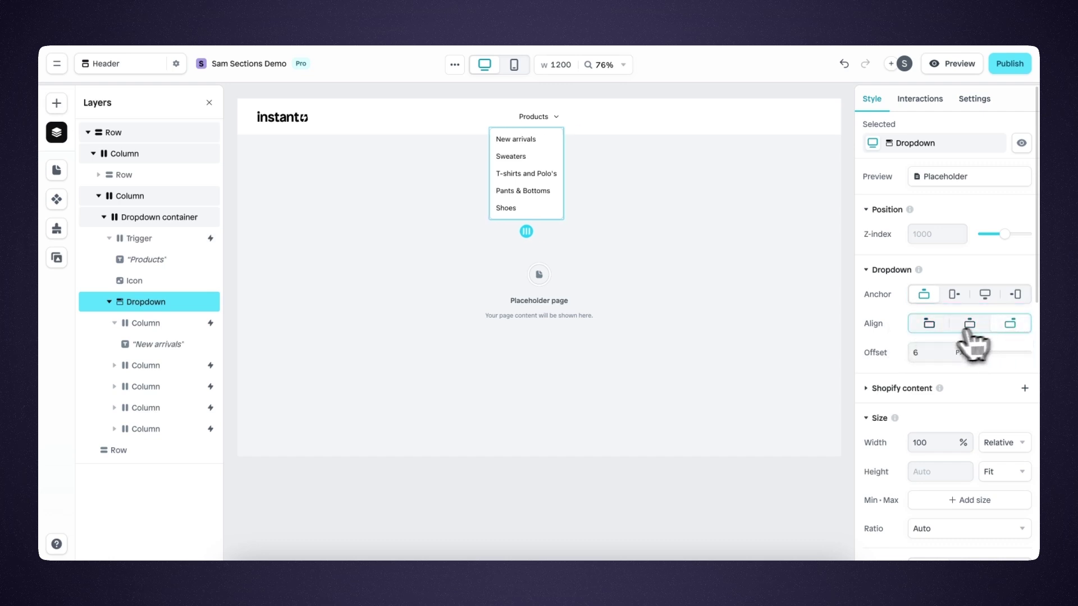
{"action": "left_click", "coordinate": [929, 324]}
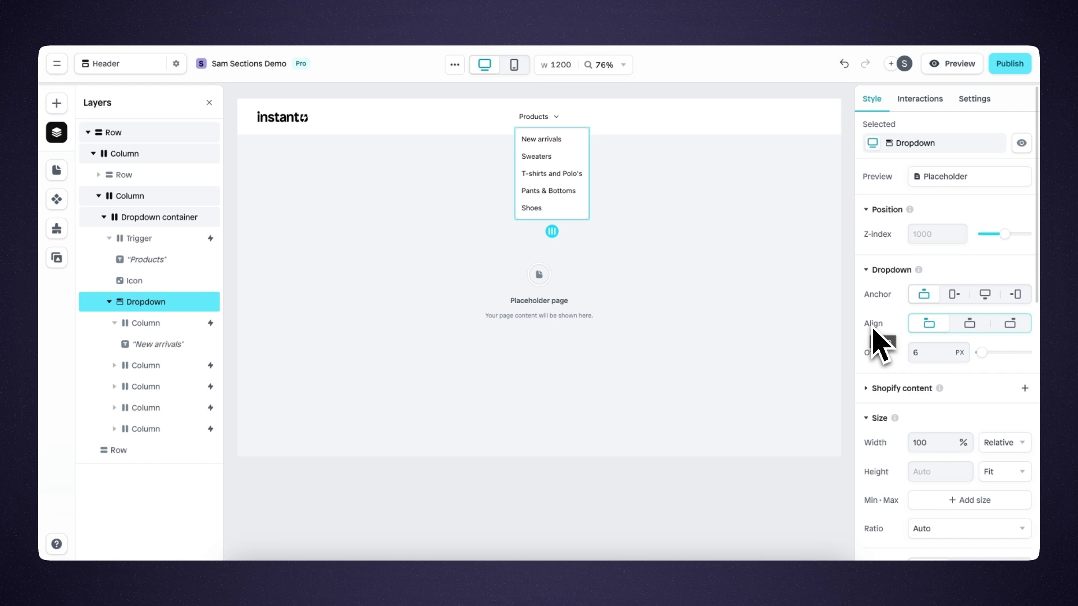
Step: Set the Dropdown's offset from its trigger to 0 px
{"action": "left_click", "coordinate": [925, 352]}
{"action": "type", "text": "0"}
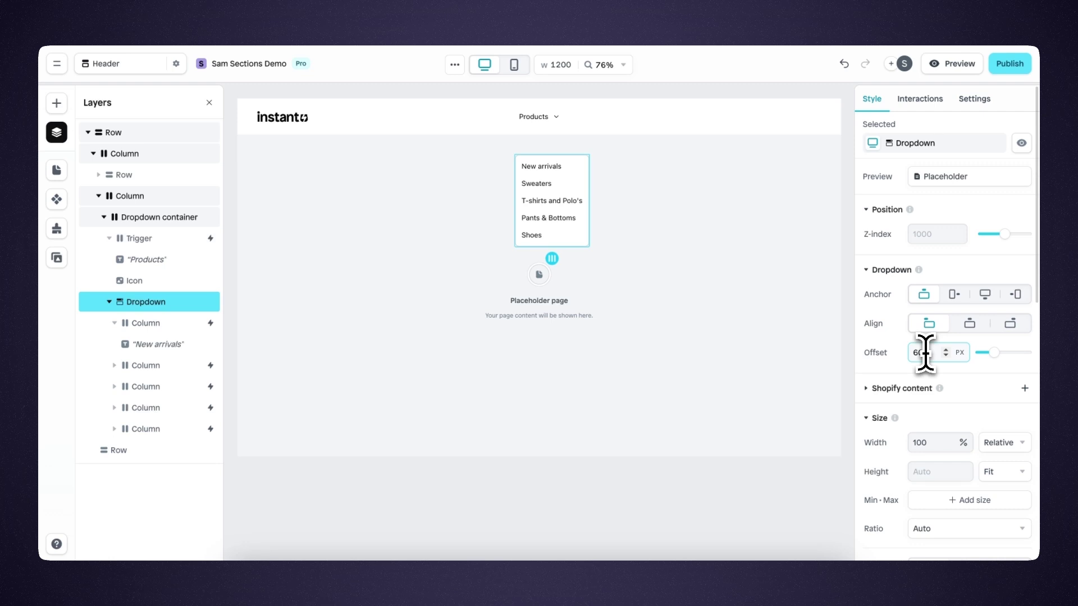
{"action": "key", "text": "BackSpace"}
{"action": "key", "text": "BackSpace"}
{"action": "type", "text": "0"}
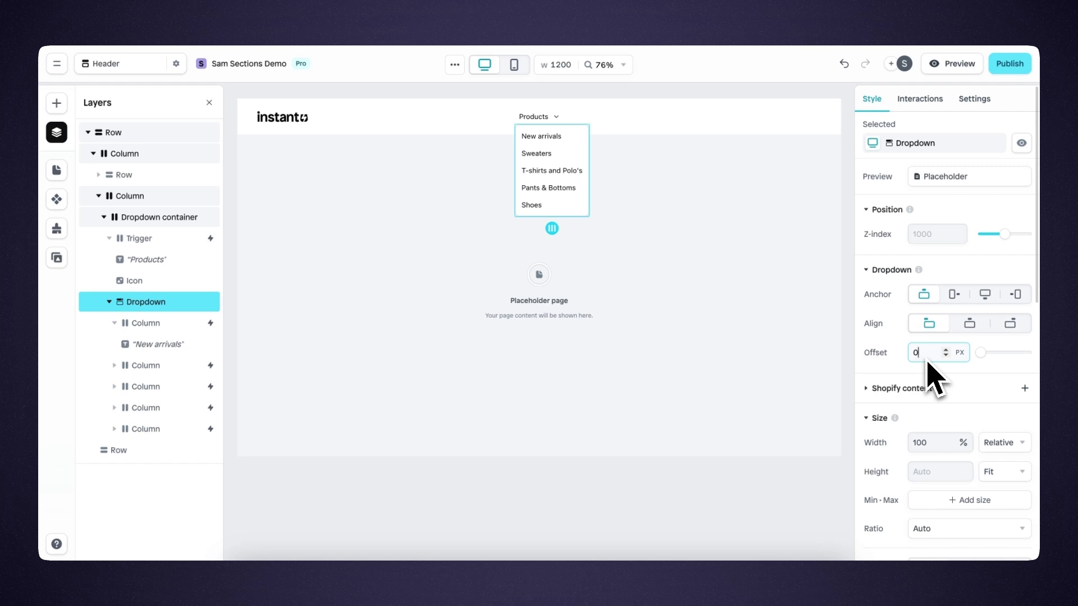
Step: Set the Dropdown container's width to Relative at 100%
{"action": "left_click", "coordinate": [552, 131]}
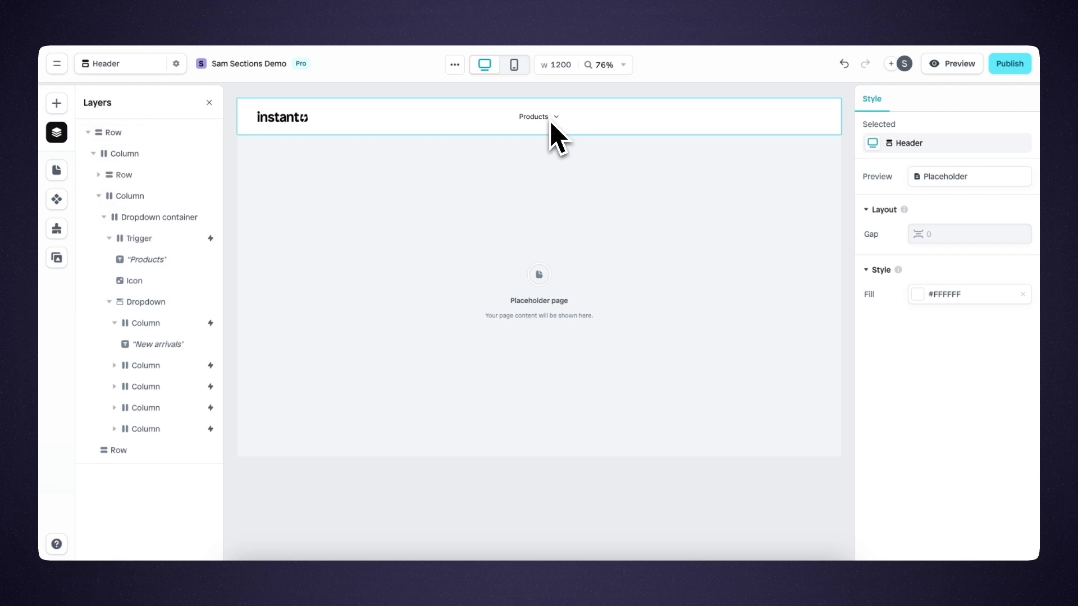
{"action": "left_click", "coordinate": [547, 120]}
{"action": "left_click", "coordinate": [548, 120]}
{"action": "left_click", "coordinate": [550, 119]}
{"action": "left_click", "coordinate": [547, 119]}
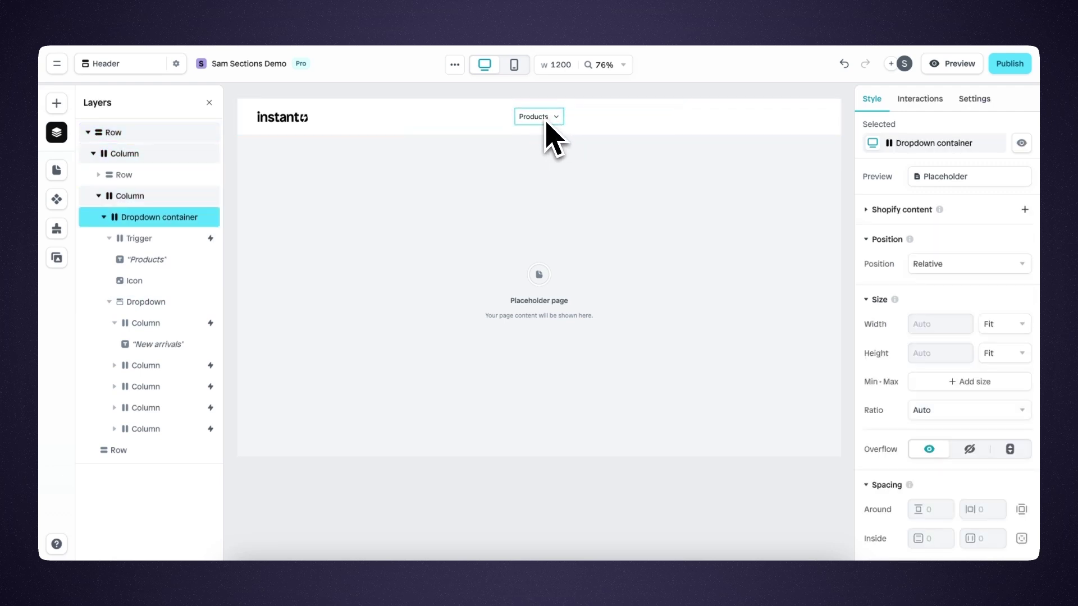
{"action": "left_click", "coordinate": [1006, 324]}
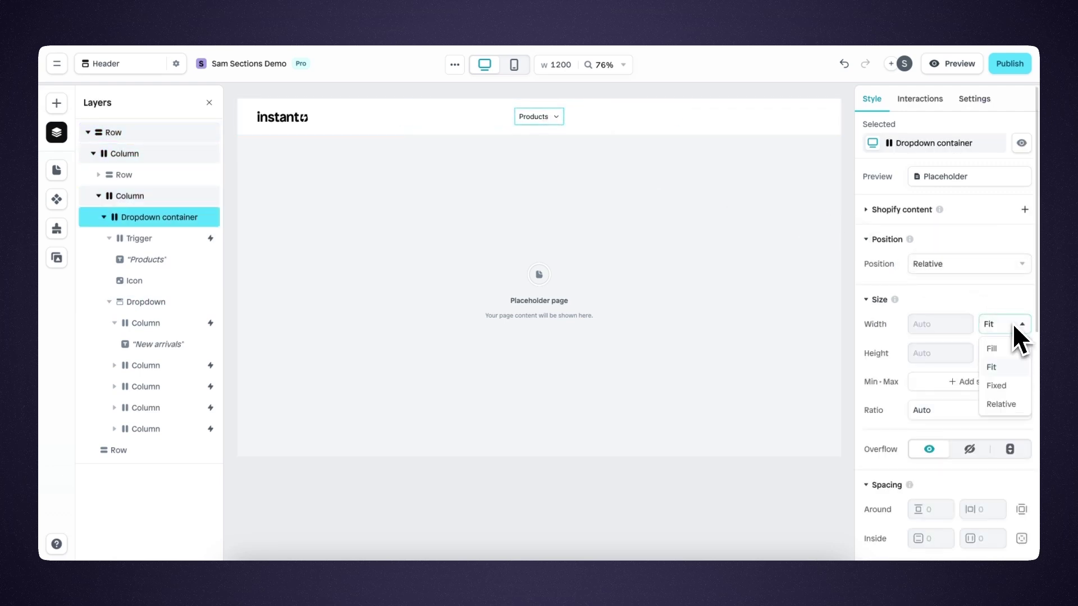
{"action": "left_click", "coordinate": [1001, 404]}
{"action": "left_click", "coordinate": [929, 322]}
{"action": "type", "text": "100"}
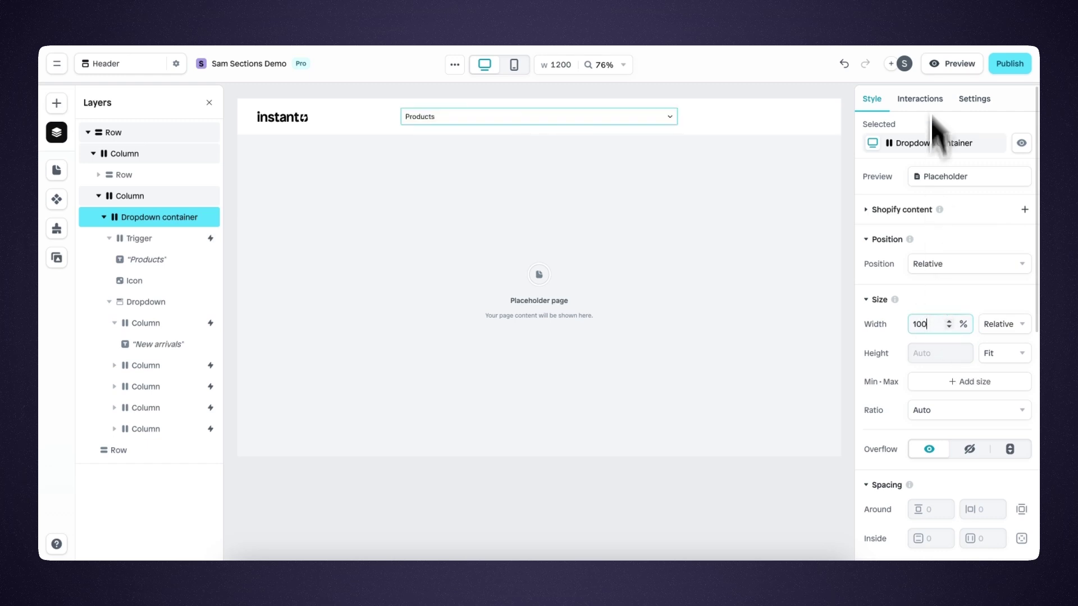
Step: Preview the header to check the widened Products dropdown, and return to the editor
{"action": "left_click", "coordinate": [951, 63]}
{"action": "mouse_move", "coordinate": [696, 108]}
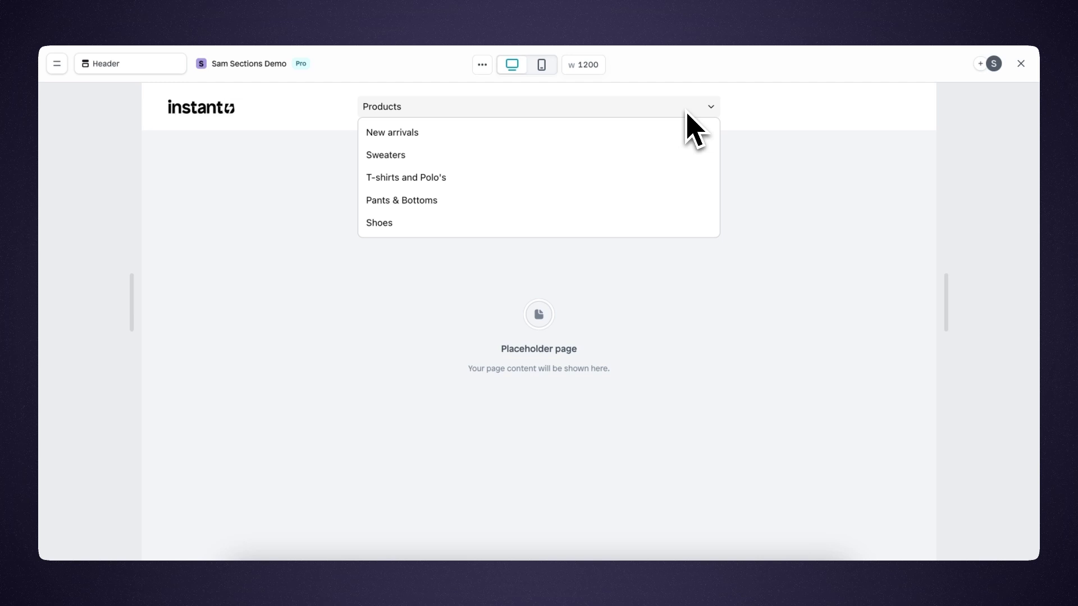
{"action": "left_click", "coordinate": [688, 110]}
{"action": "left_click", "coordinate": [1020, 63]}
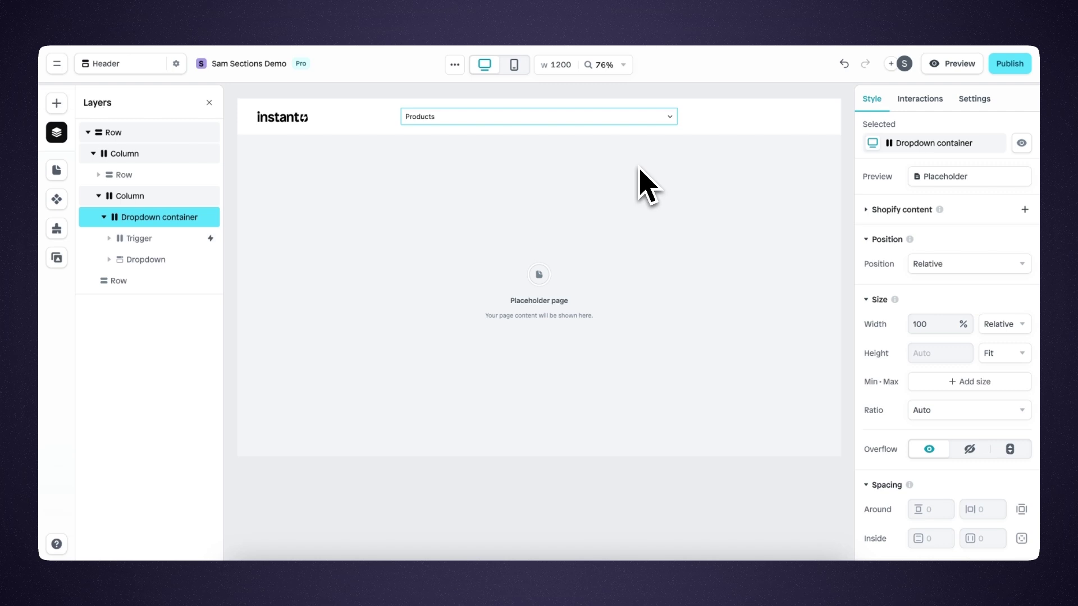
Step: Move the Dropdown layer out of its container and directly into the outermost header Row
{"action": "left_click", "coordinate": [186, 261]}
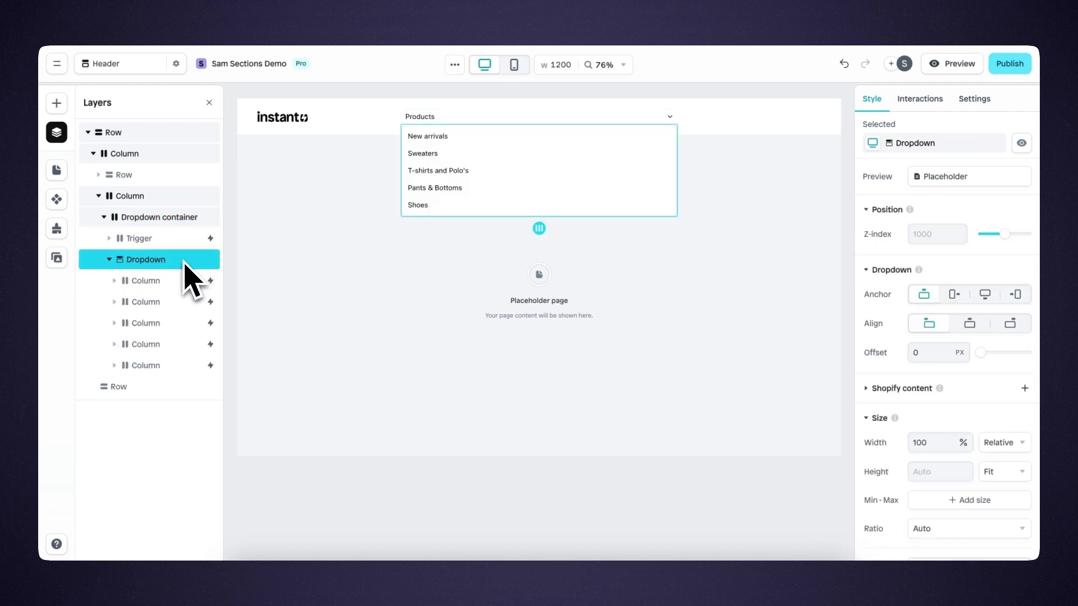
{"action": "left_click_drag", "start_coordinate": [183, 261], "coordinate": [187, 135]}
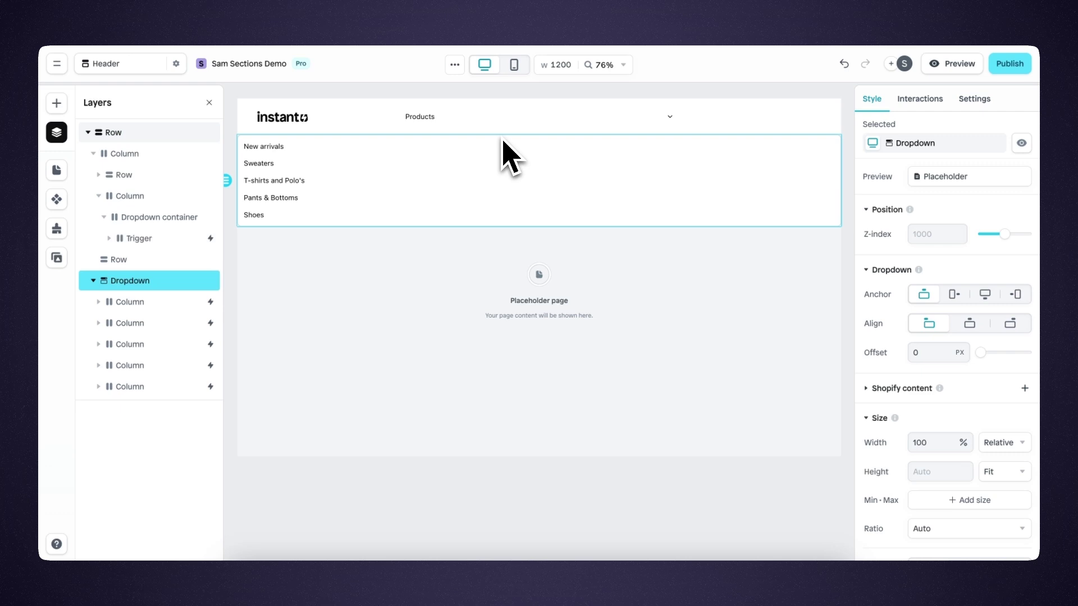
Step: Insert a Row element inside the Dropdown and move the five link columns into it
{"action": "left_click", "coordinate": [56, 103]}
{"action": "mouse_move", "coordinate": [163, 216]}
{"action": "left_click_drag", "start_coordinate": [166, 230], "coordinate": [292, 138]}
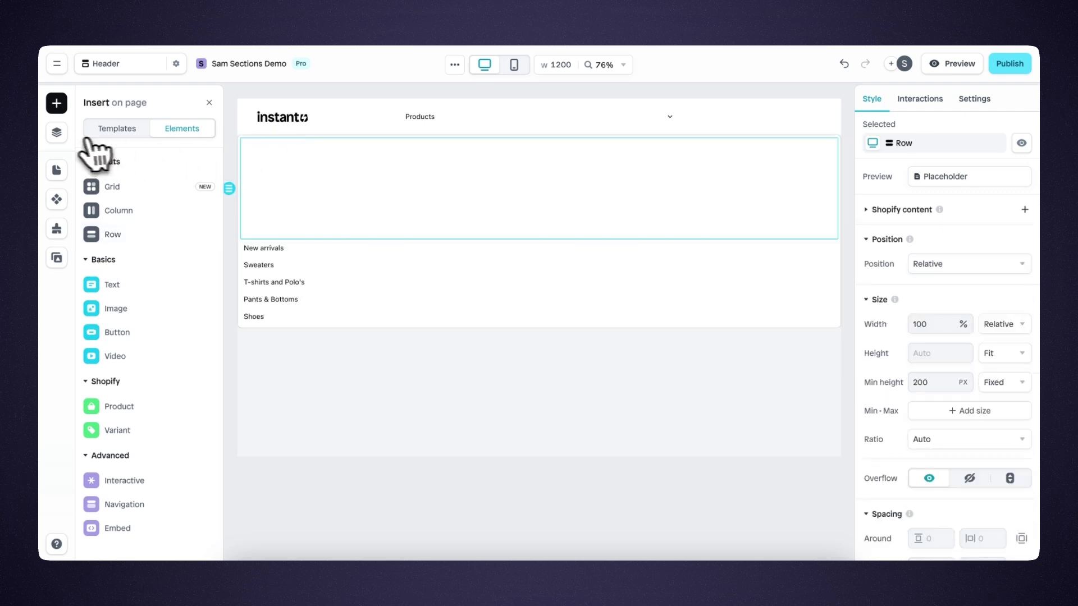
{"action": "left_click", "coordinate": [57, 133]}
{"action": "left_click_drag", "start_coordinate": [142, 218], "coordinate": [140, 241]}
{"action": "left_click_drag", "start_coordinate": [134, 193], "coordinate": [135, 194]}
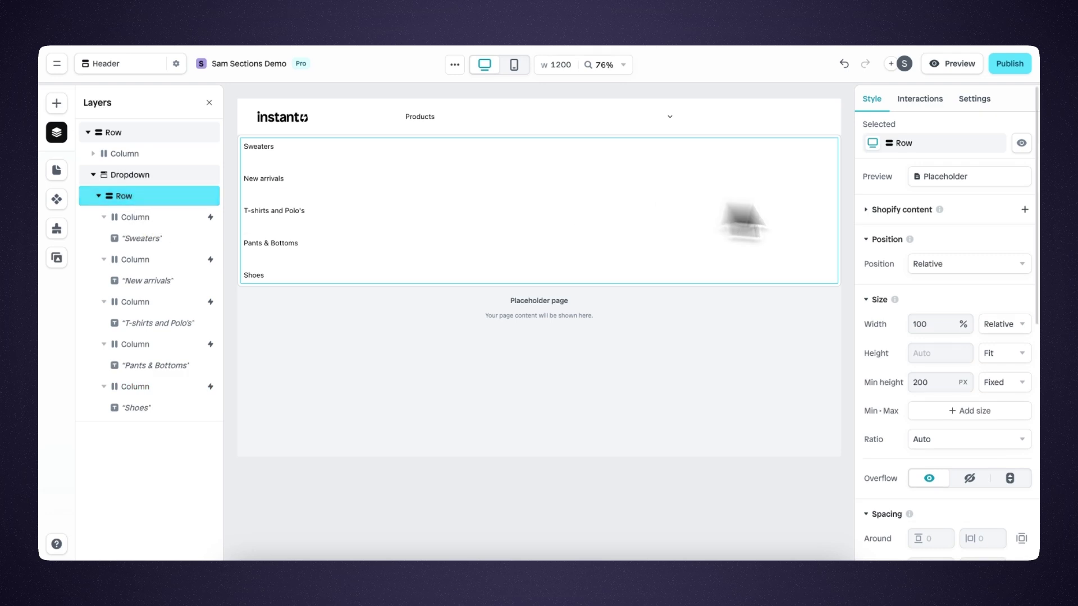
Step: Clear the minimum height of the new row that holds the dropdown links
{"action": "scroll", "coordinate": [887, 315], "scroll_direction": "down", "scroll_amount": 5}
{"action": "double_click", "coordinate": [932, 379]}
{"action": "type", "text": "0"}
{"action": "scroll", "coordinate": [864, 337], "scroll_direction": "up", "scroll_amount": 5}
{"action": "double_click", "coordinate": [932, 382]}
{"action": "key", "text": "BackSpace"}
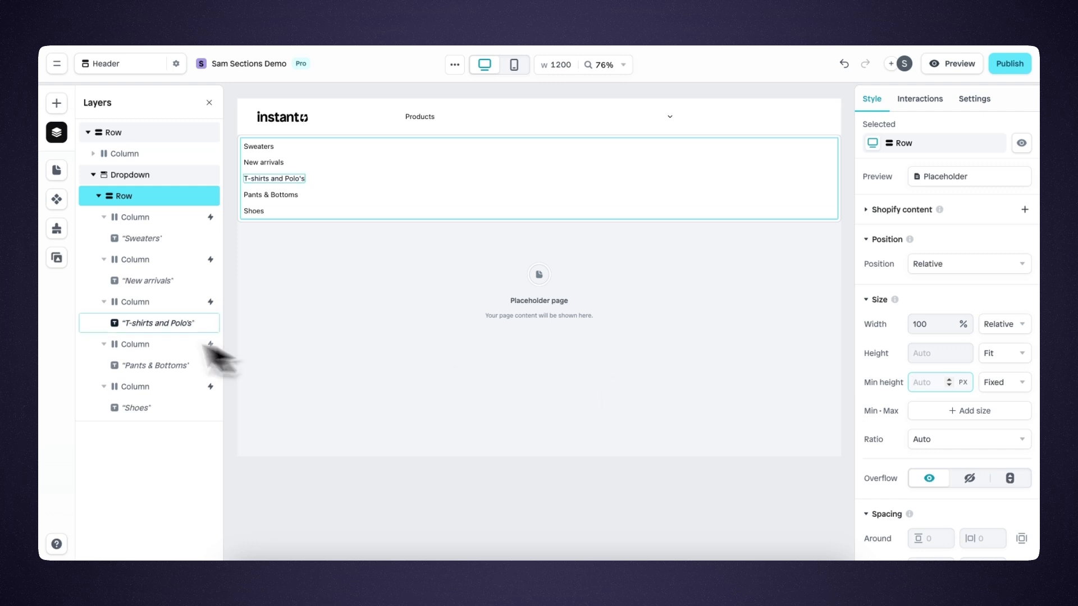
Step: Duplicate the row of links inside the Dropdown, and select the Dropdown layer
{"action": "left_click", "coordinate": [152, 201]}
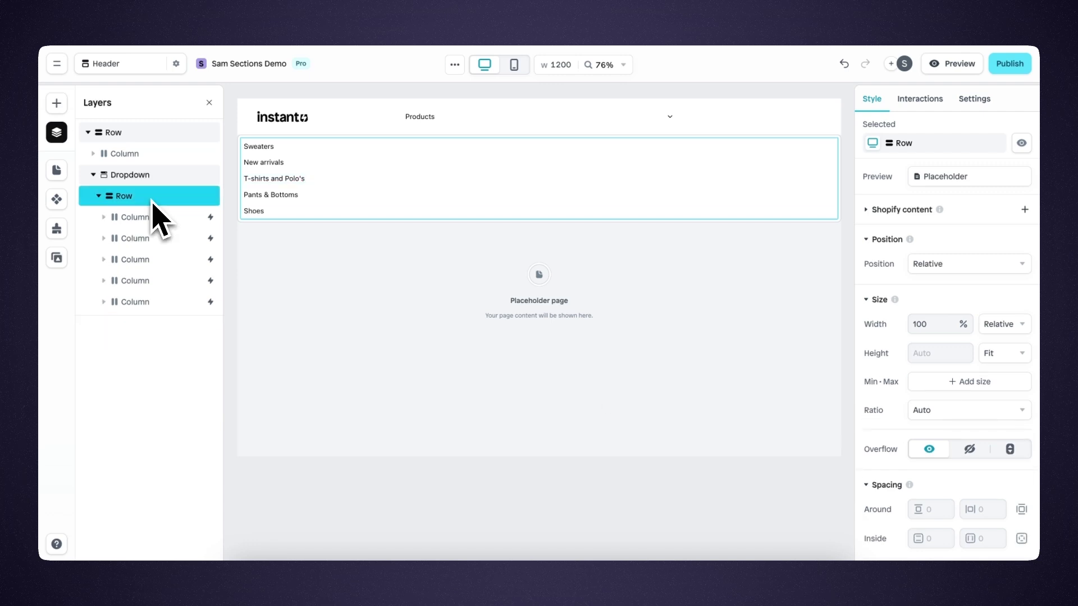
{"action": "key", "text": "ctrl+d"}
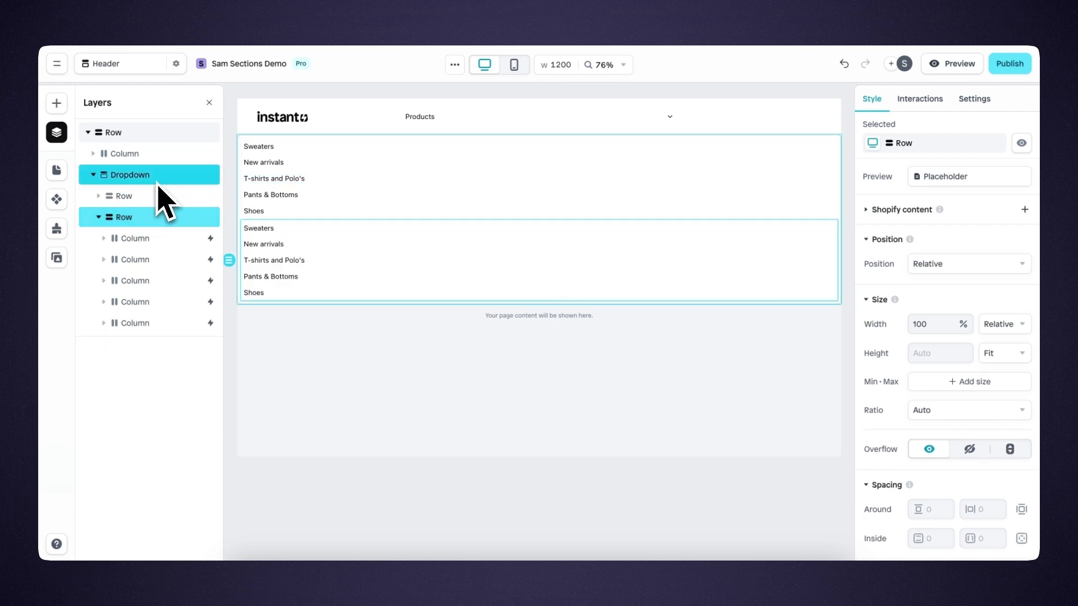
{"action": "left_click", "coordinate": [157, 179]}
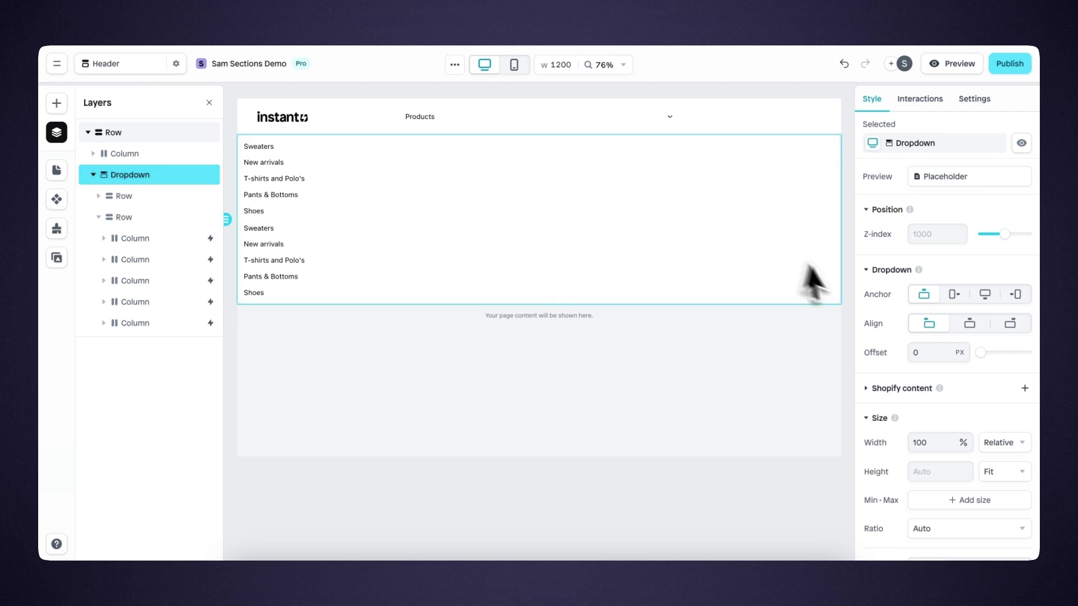
Step: Set the Dropdown's layout direction to Horizontal so its link rows sit side by side
{"action": "scroll", "coordinate": [881, 315], "scroll_direction": "down", "scroll_amount": 2}
{"action": "scroll", "coordinate": [885, 325], "scroll_direction": "down", "scroll_amount": 3}
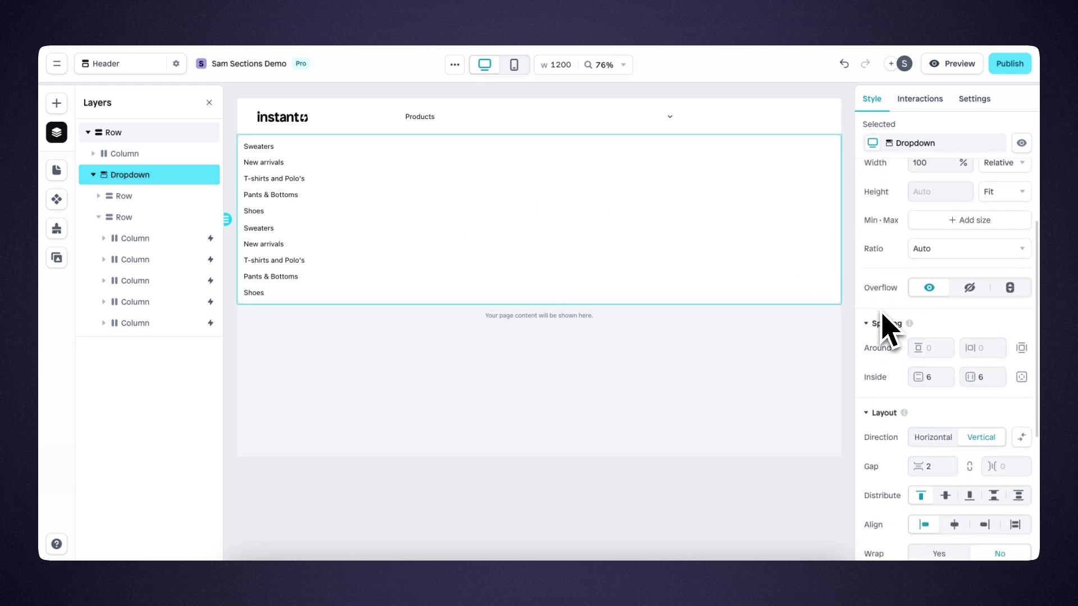
{"action": "left_click", "coordinate": [938, 431]}
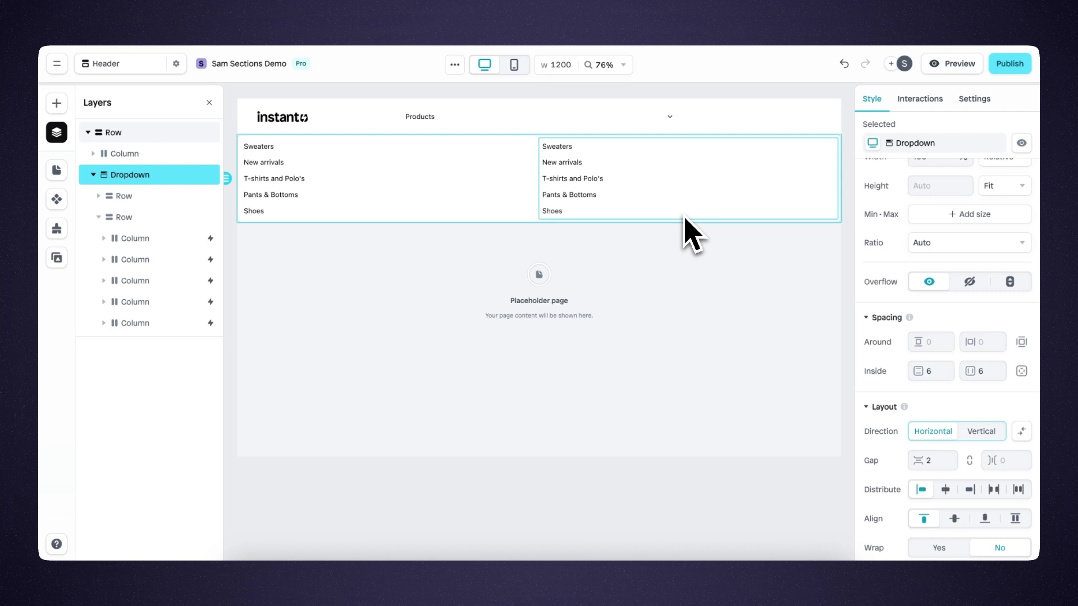
Step: Duplicate the second link row in the Dropdown and delete every link except Sweaters from the copy
{"action": "left_click", "coordinate": [139, 224]}
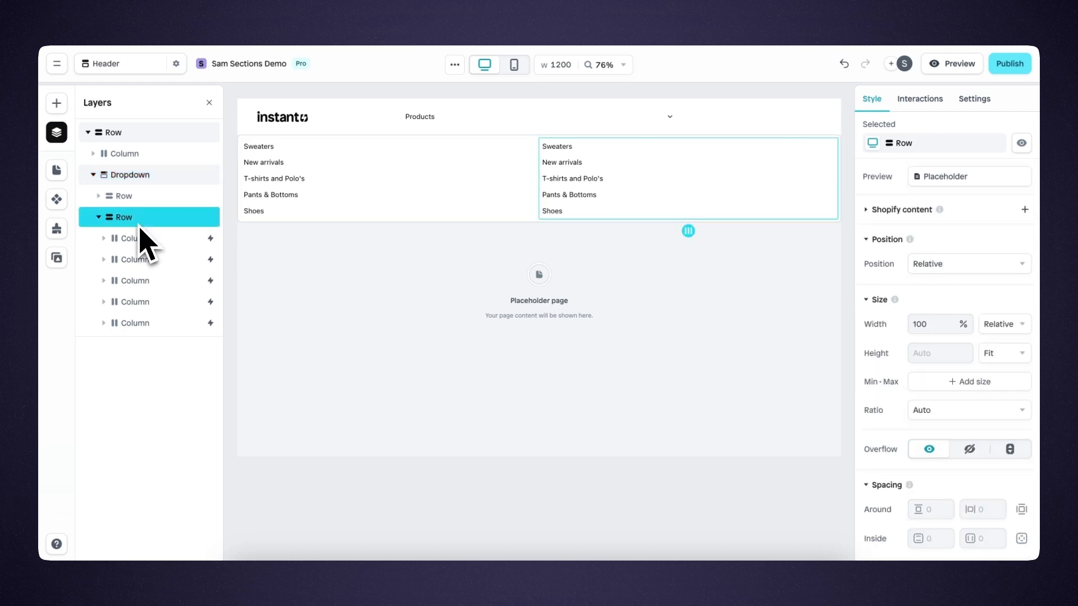
{"action": "key", "text": "ctrl+d"}
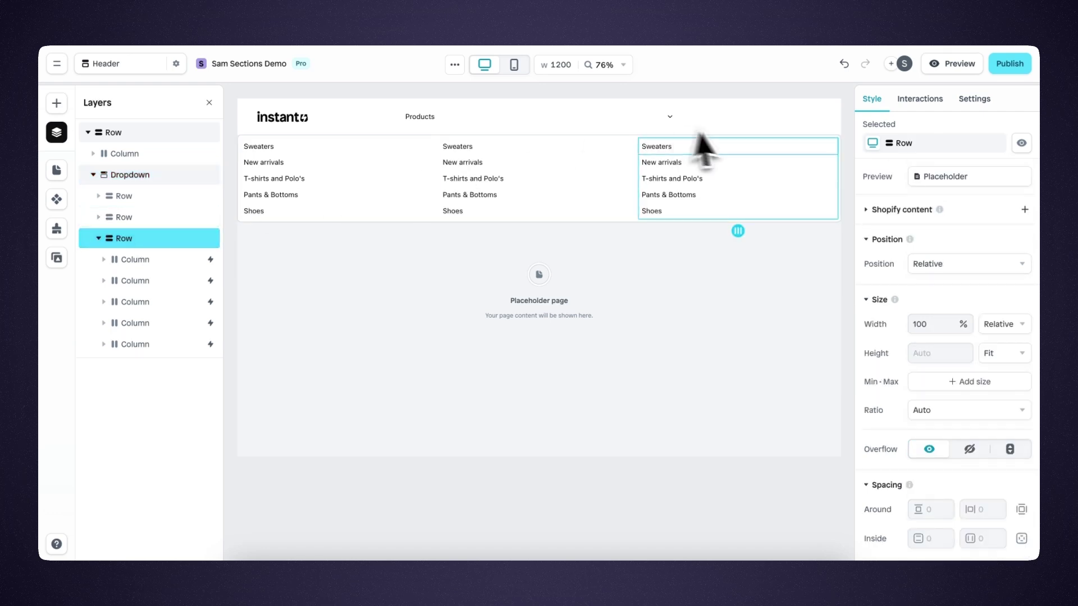
{"action": "left_click", "coordinate": [691, 163]}
{"action": "key", "text": "Delete"}
{"action": "left_click", "coordinate": [699, 164]}
{"action": "key", "text": "Delete"}
{"action": "left_click", "coordinate": [714, 168]}
{"action": "key", "text": "Delete"}
{"action": "left_click", "coordinate": [696, 168]}
{"action": "key", "text": "Delete"}
Step: Insert an Image element below the Sweaters link in the third row and set its width to 300 px
{"action": "left_click", "coordinate": [56, 102]}
{"action": "left_click_drag", "start_coordinate": [180, 312], "coordinate": [714, 152]}
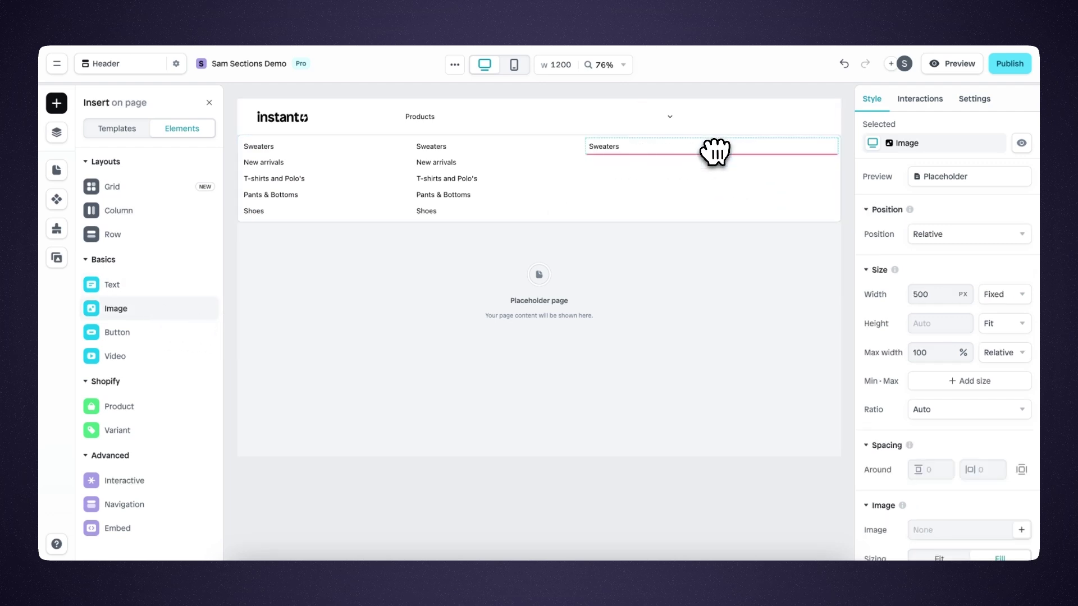
{"action": "double_click", "coordinate": [931, 297]}
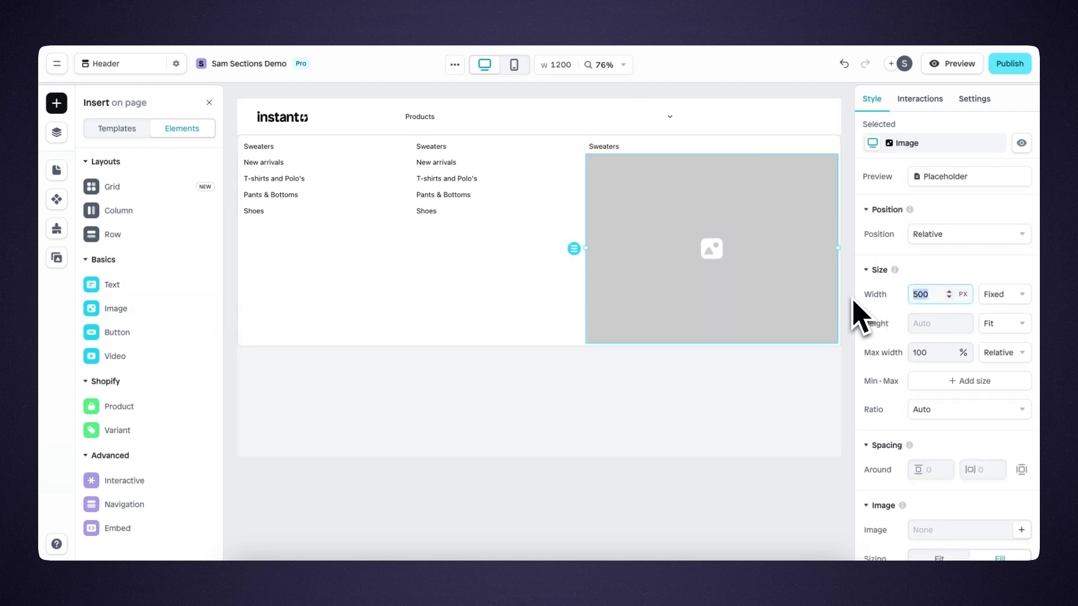
{"action": "type", "text": "300"}
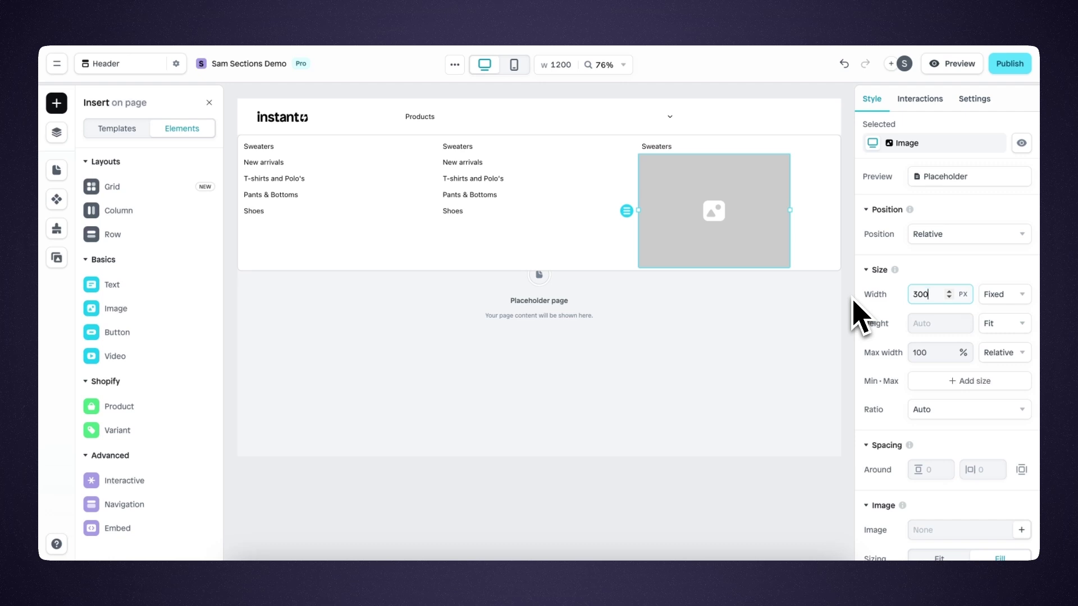
Step: Duplicate the Dropdown container that holds the Products menu in the header's middle column
{"action": "left_click", "coordinate": [657, 168]}
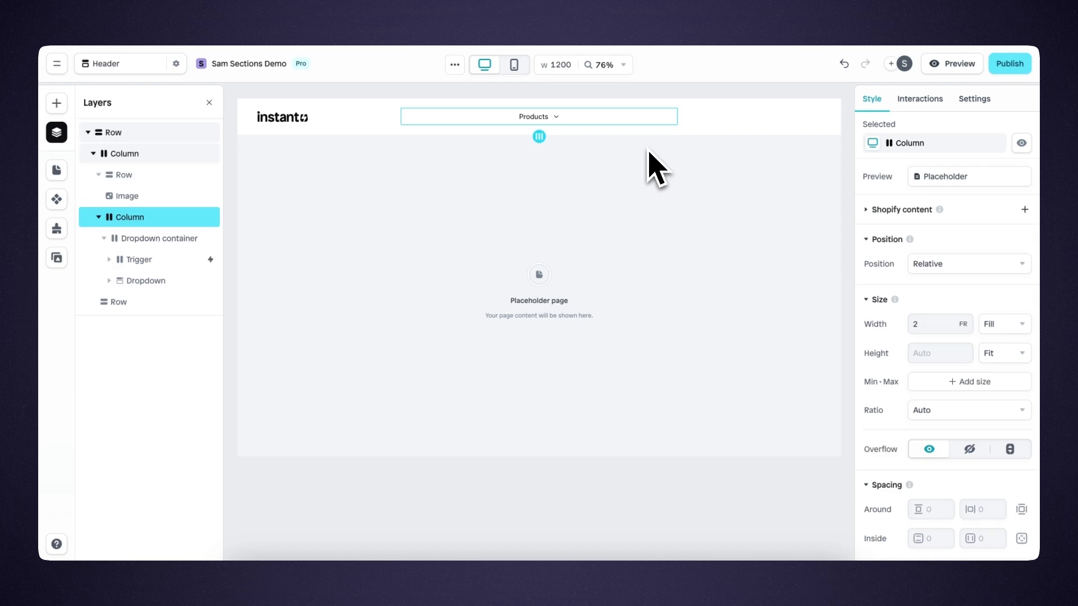
{"action": "left_click", "coordinate": [187, 239]}
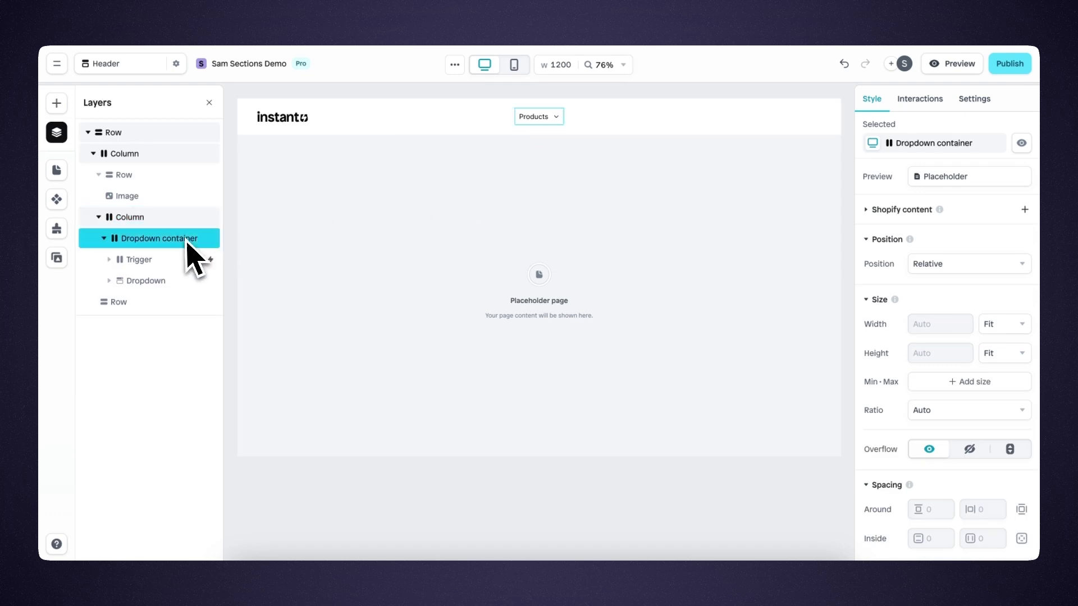
{"action": "key", "text": "ctrl+d"}
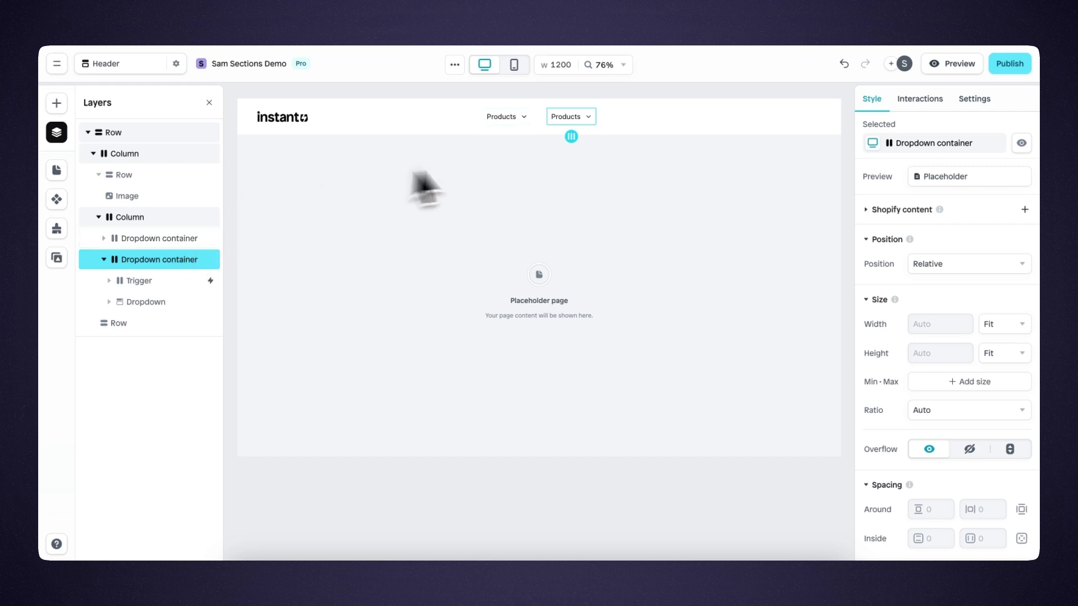
Step: Change the first menu trigger's text to "Men" and the second one's to "Women"
{"action": "left_click", "coordinate": [500, 119]}
{"action": "left_click", "coordinate": [500, 118]}
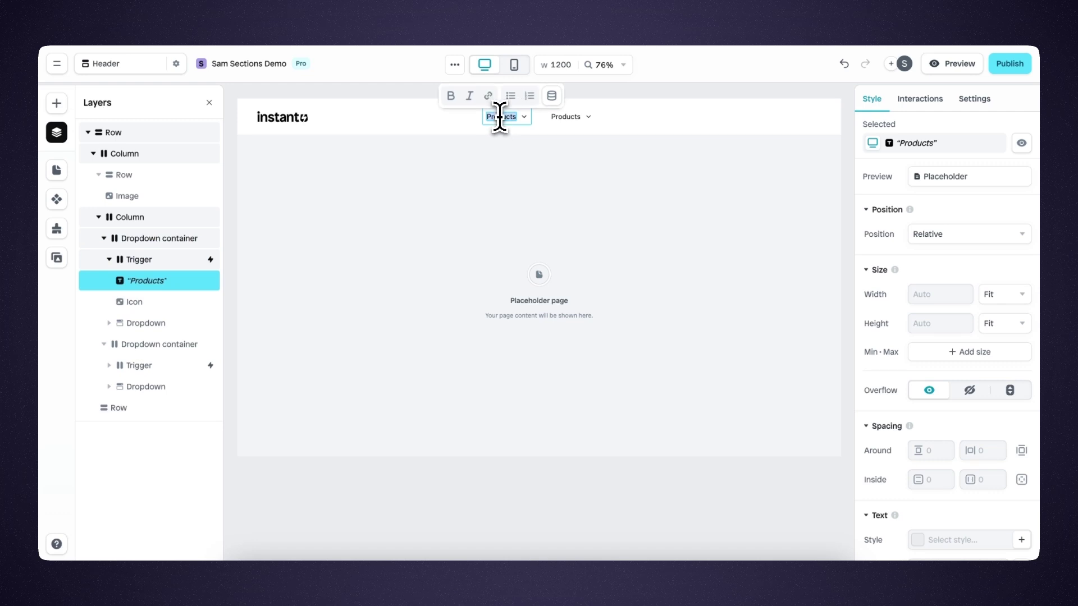
{"action": "type", "text": "Men"}
{"action": "left_click", "coordinate": [562, 116]}
{"action": "left_click", "coordinate": [563, 117]}
{"action": "left_click", "coordinate": [563, 116]}
{"action": "type", "text": "Women"}
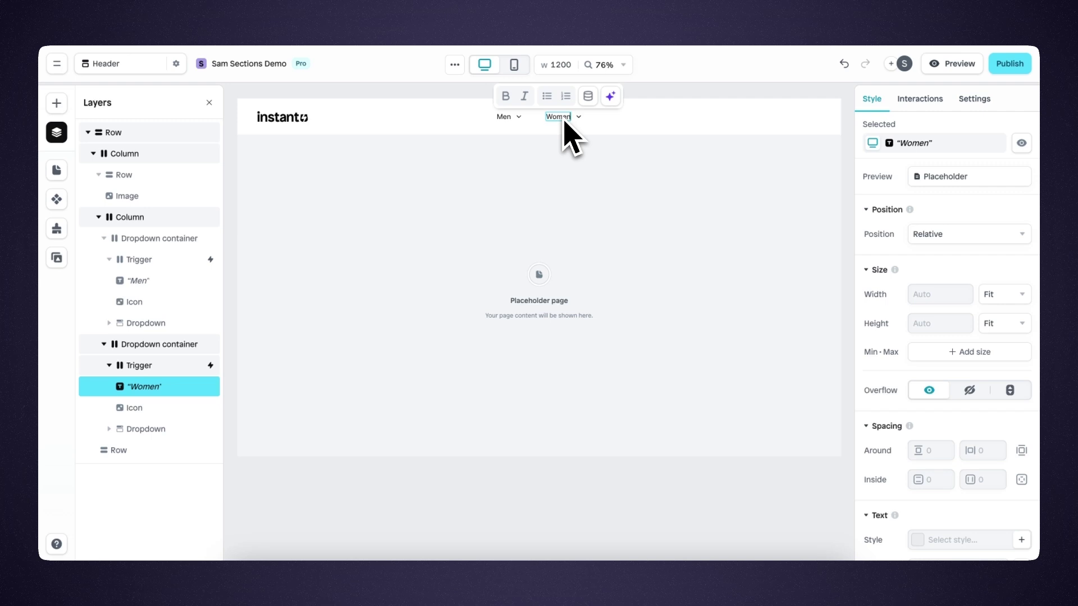
Step: Rename the Dropdown layer in the Men container to "Dropdown men"
{"action": "left_click", "coordinate": [507, 119]}
{"action": "left_click", "coordinate": [179, 324]}
{"action": "left_click", "coordinate": [180, 324]}
{"action": "key", "text": "End"}
{"action": "type", "text": "men"}
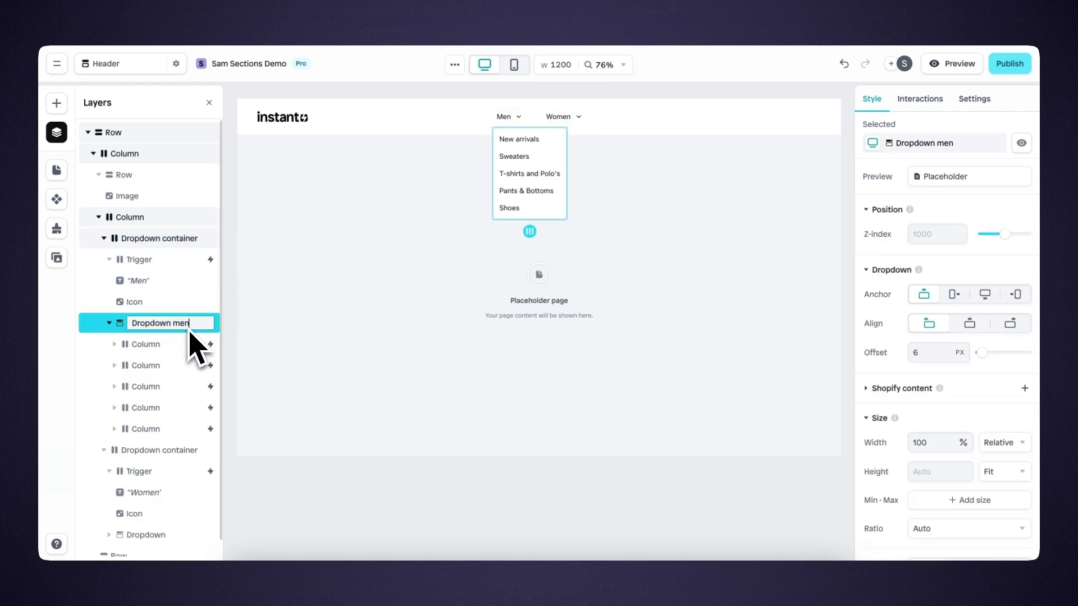
Step: Rename the Dropdown layer in the Women container to "Dropdown women"
{"action": "left_click", "coordinate": [570, 119]}
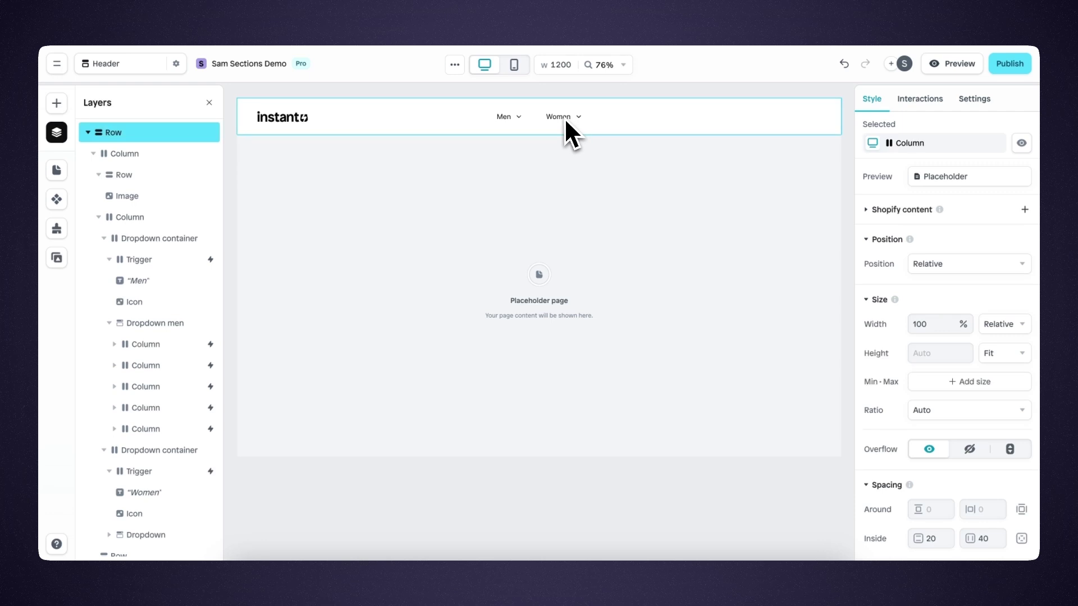
{"action": "left_click", "coordinate": [565, 119]}
{"action": "left_click", "coordinate": [563, 120]}
{"action": "scroll", "coordinate": [216, 457], "scroll_direction": "down", "scroll_amount": 1}
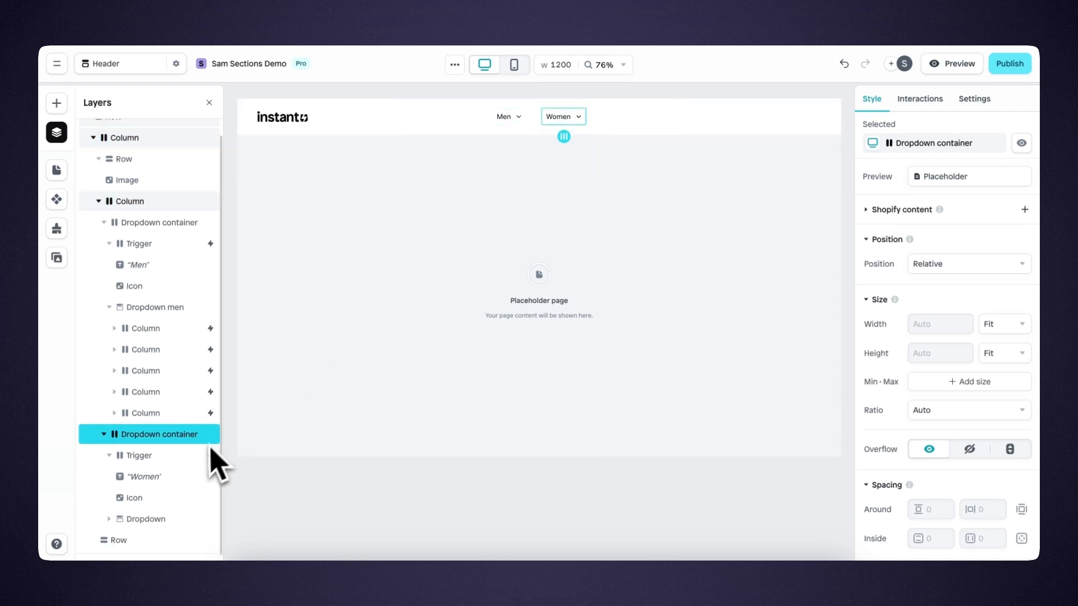
{"action": "left_click", "coordinate": [174, 519]}
{"action": "left_click", "coordinate": [176, 519]}
{"action": "type", "text": "women"}
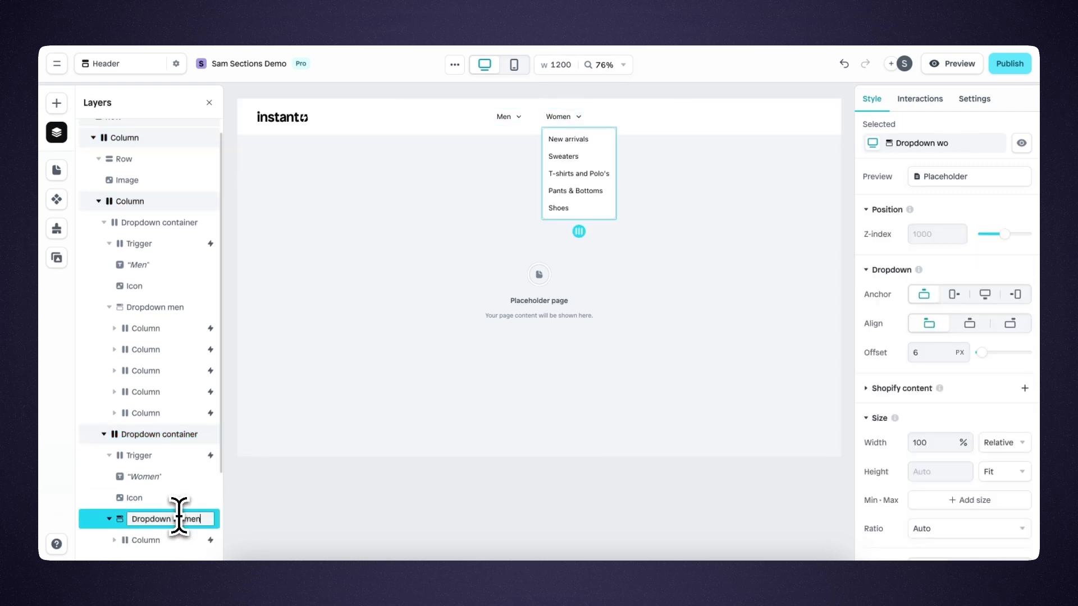
{"action": "key", "text": "Return"}
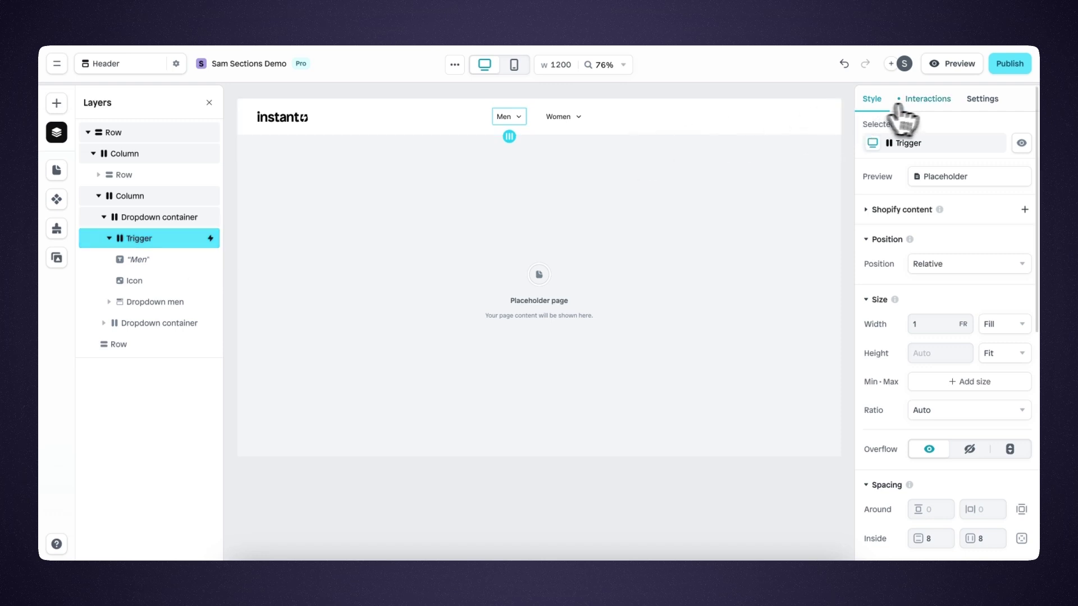
Step: Set the Men trigger's Trigger dropdown action to toggle "Dropdown men"
{"action": "left_click", "coordinate": [926, 100]}
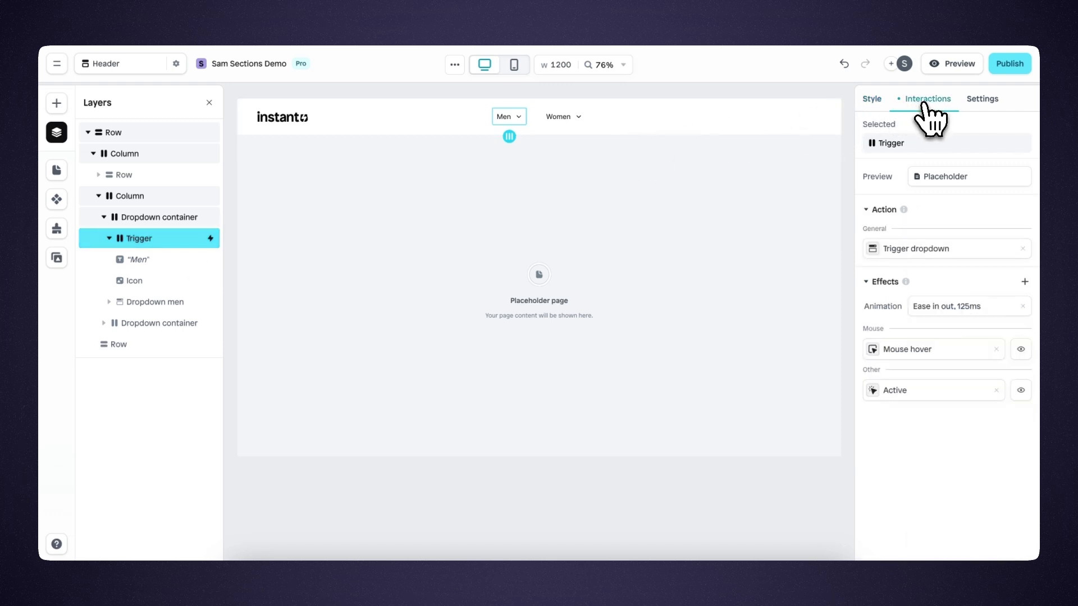
{"action": "left_click", "coordinate": [917, 251]}
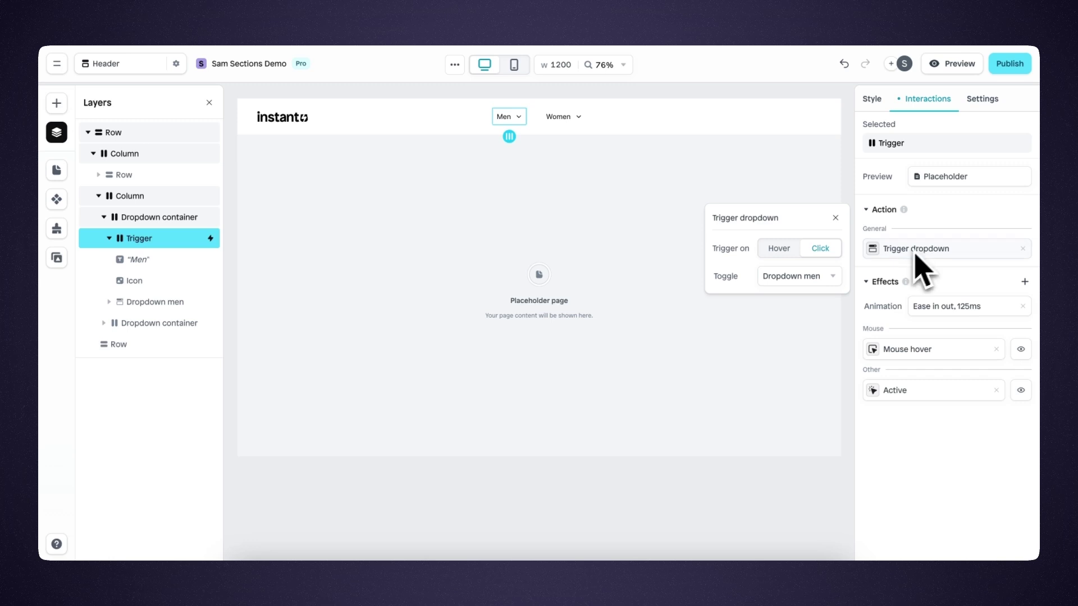
{"action": "left_click", "coordinate": [827, 277]}
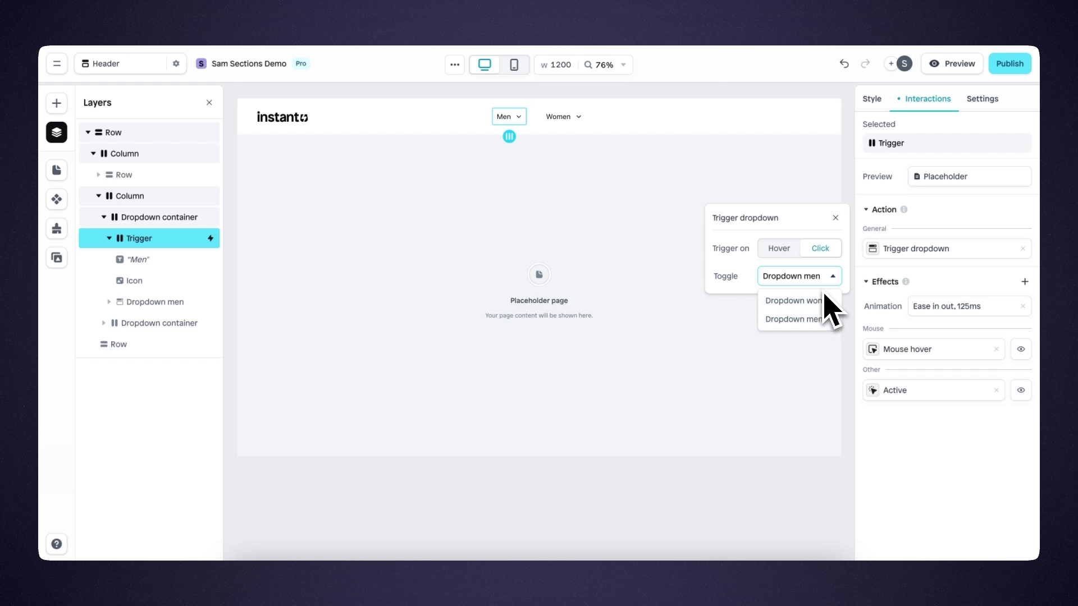
{"action": "left_click", "coordinate": [826, 321]}
{"action": "left_click", "coordinate": [836, 246]}
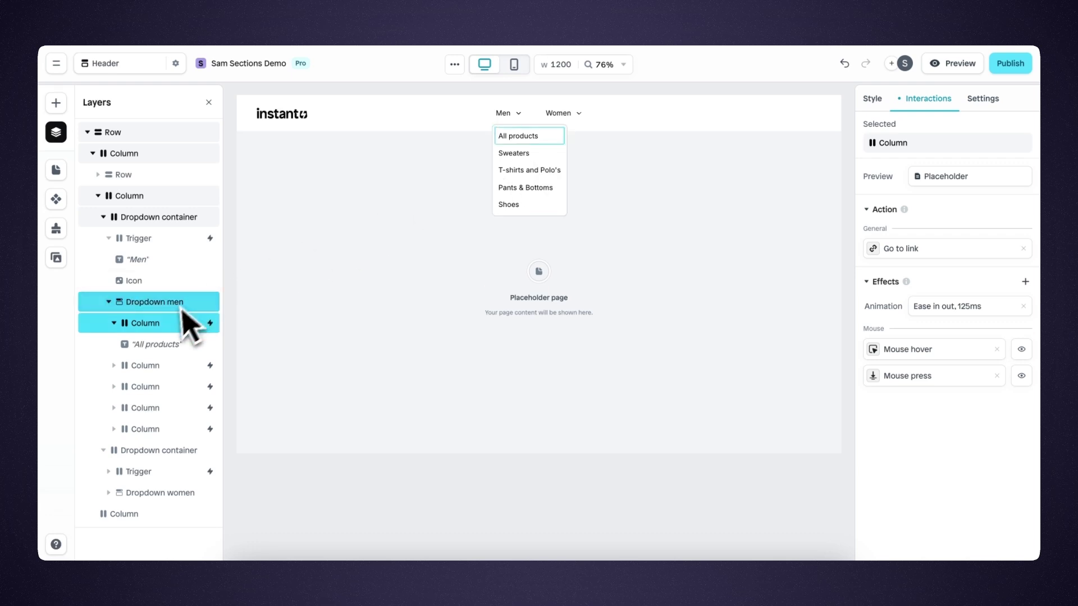
Step: Link the All products column in Dropdown men to "collections/all" and set New tab to No
{"action": "left_click", "coordinate": [179, 323]}
{"action": "left_click", "coordinate": [168, 331]}
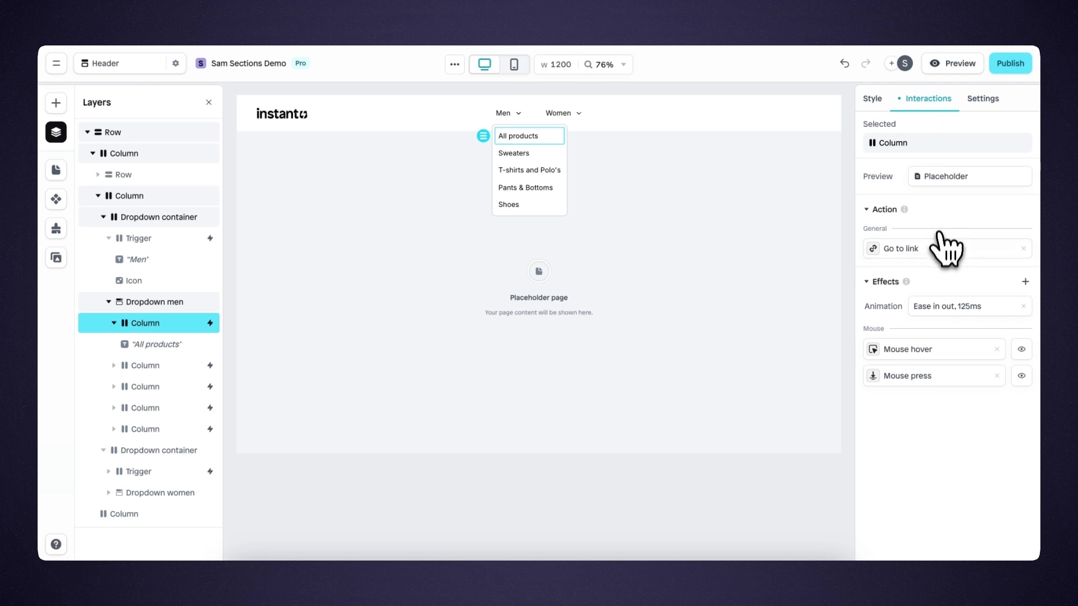
{"action": "left_click", "coordinate": [939, 248]}
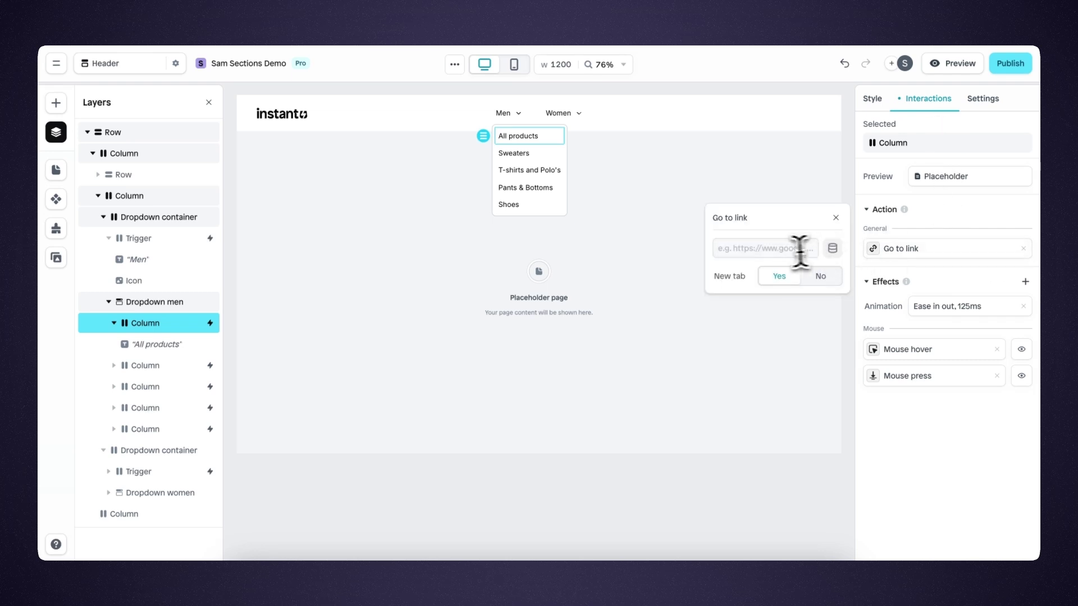
{"action": "left_click", "coordinate": [778, 250]}
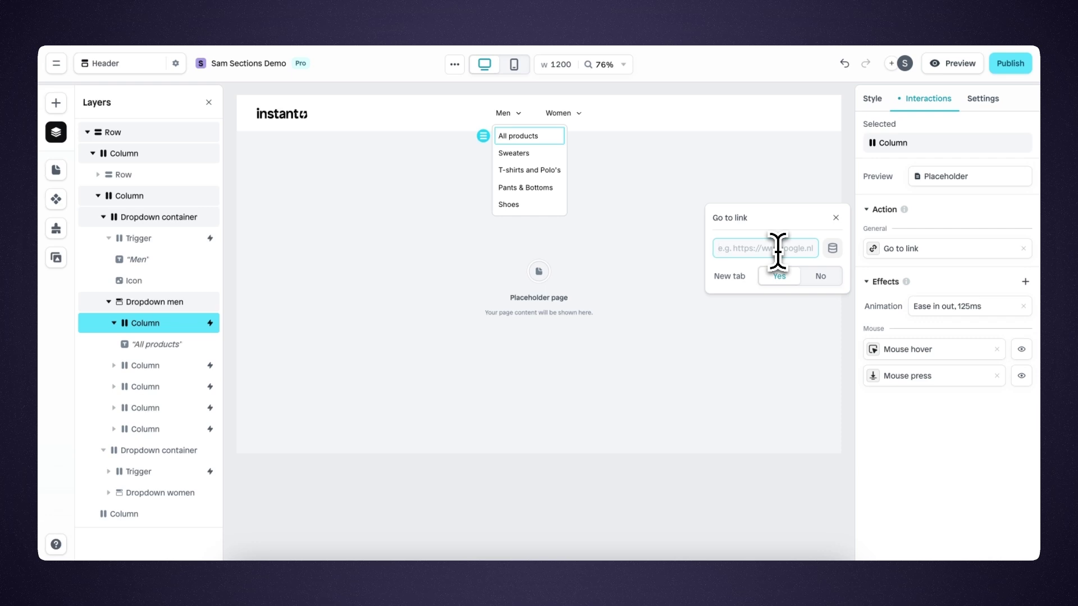
{"action": "type", "text": "collections/all"}
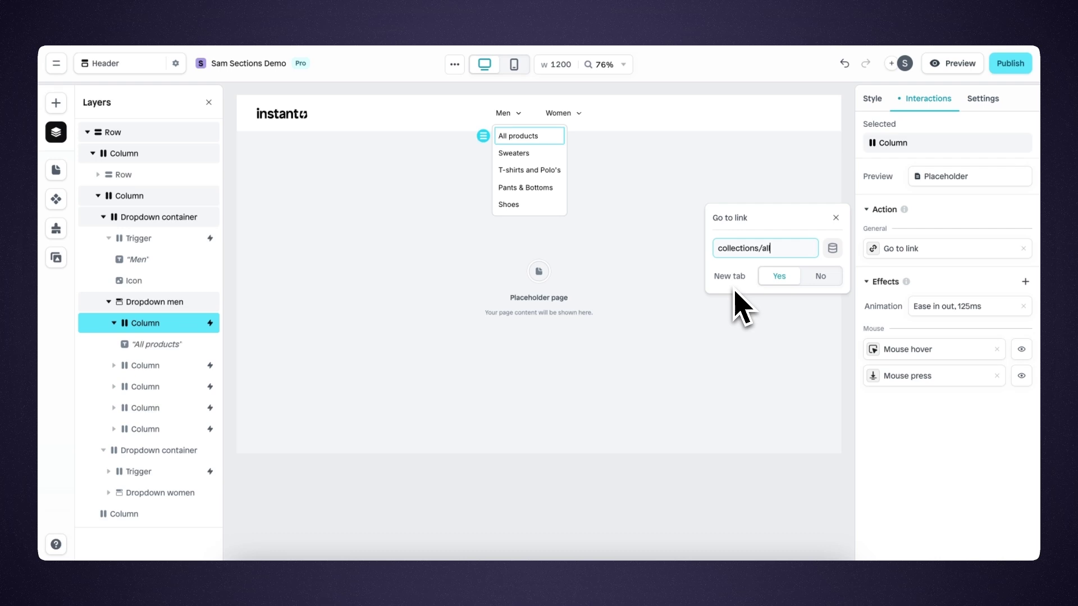
{"action": "left_click", "coordinate": [833, 280]}
{"action": "left_click", "coordinate": [836, 217]}
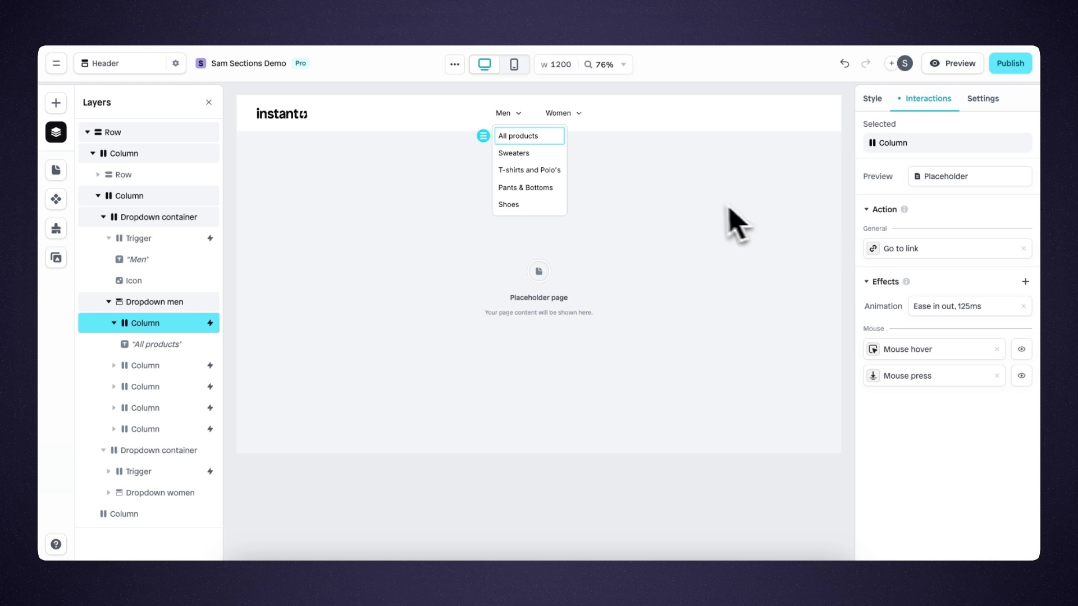
Step: Select the logo image in the header's first row
{"action": "left_click", "coordinate": [292, 117]}
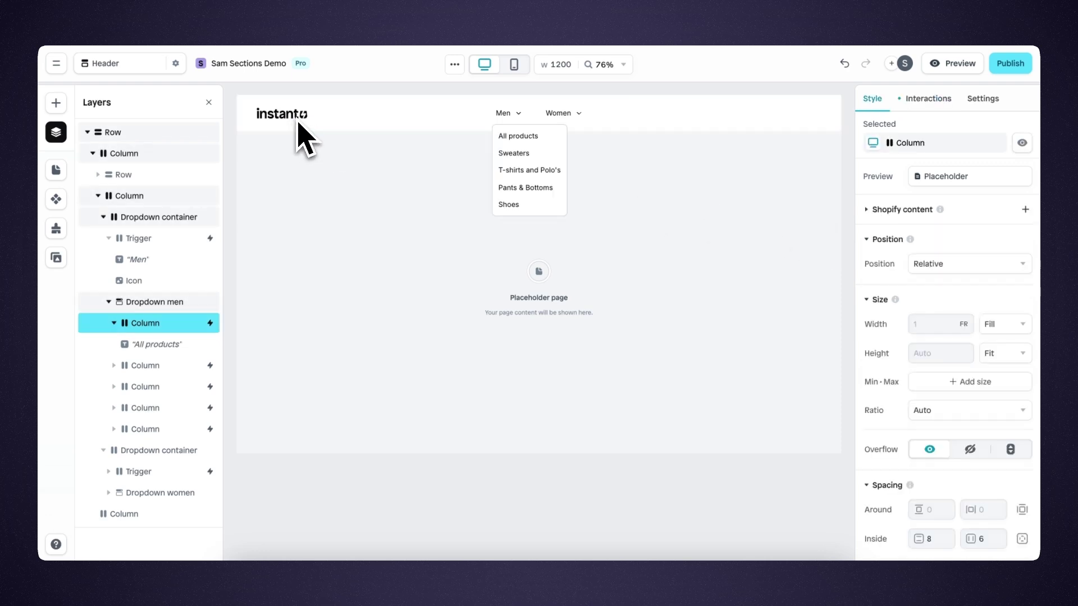
{"action": "left_click", "coordinate": [290, 117]}
{"action": "left_click", "coordinate": [291, 118]}
{"action": "left_click", "coordinate": [295, 118]}
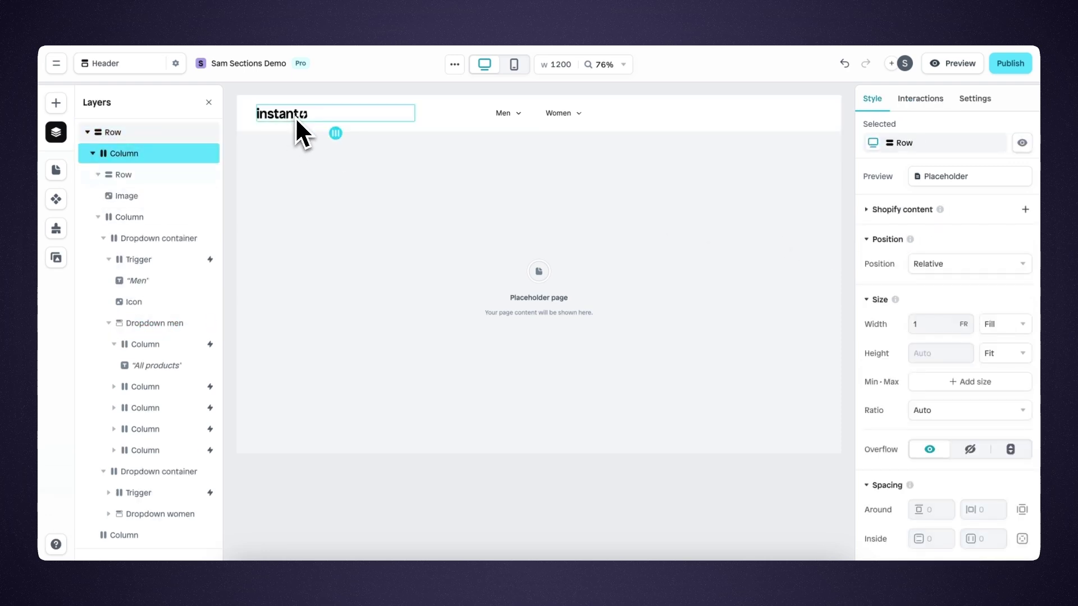
{"action": "left_click", "coordinate": [300, 124]}
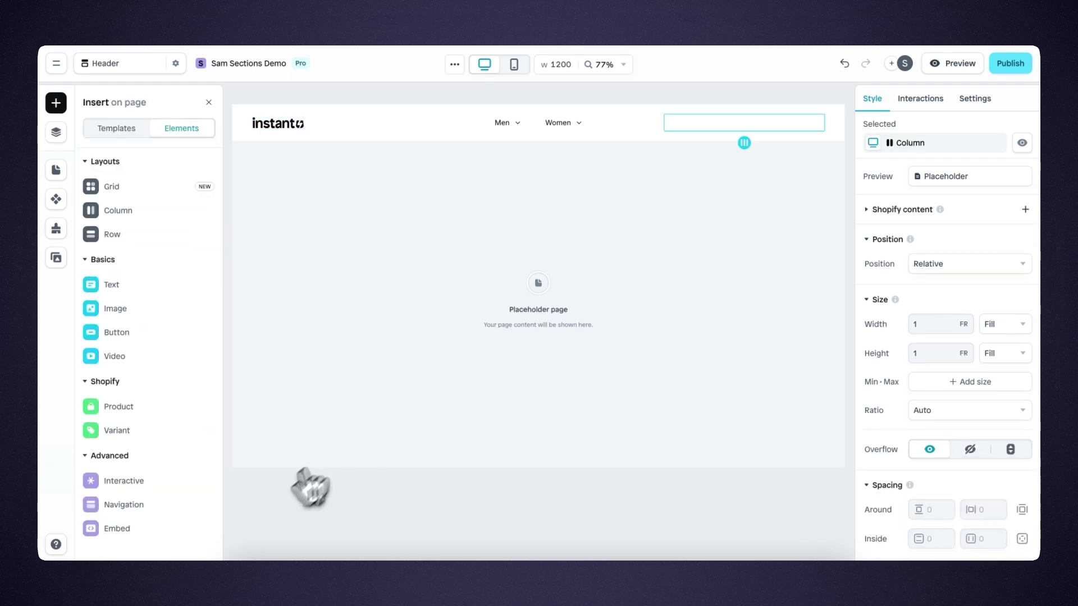
Step: Insert a Cart button into the header's empty last column and select its Cart count layer
{"action": "mouse_move", "coordinate": [181, 518]}
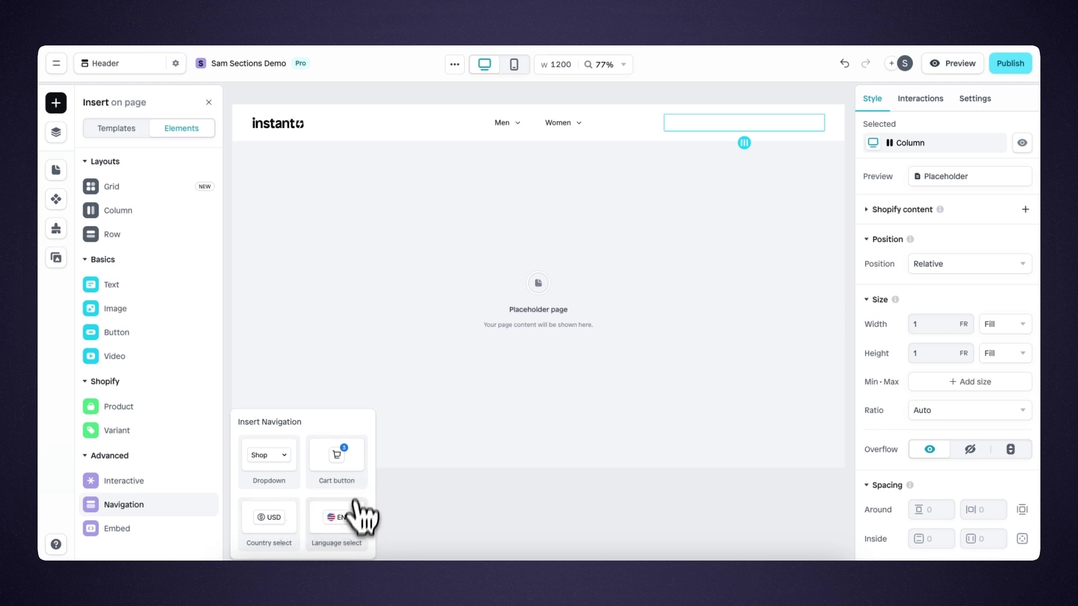
{"action": "left_click_drag", "start_coordinate": [347, 463], "coordinate": [771, 124]}
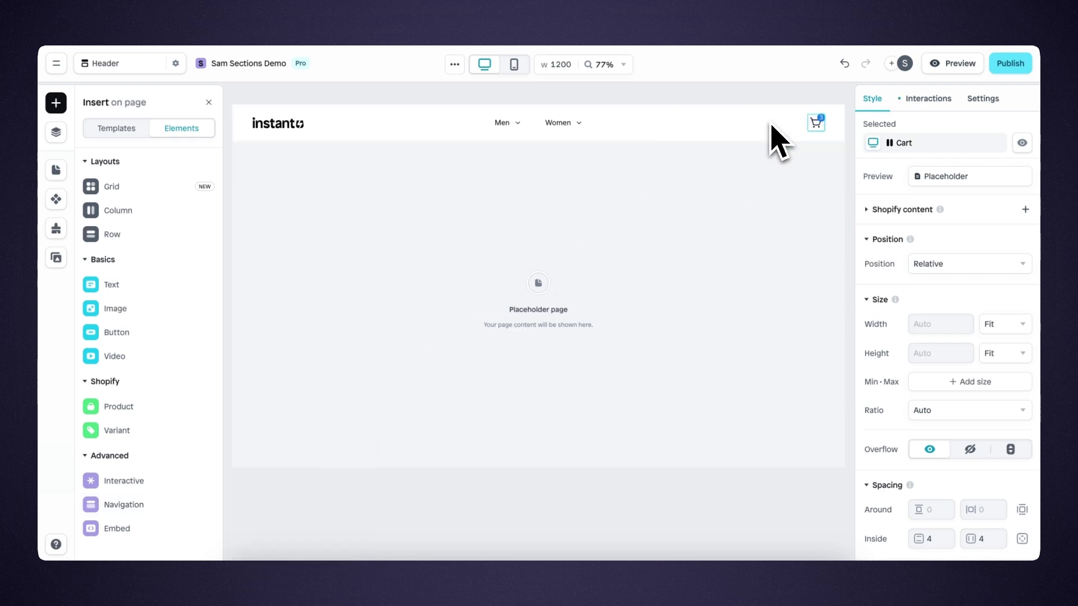
{"action": "scroll", "coordinate": [797, 169], "scroll_direction": "up", "scroll_amount": 5}
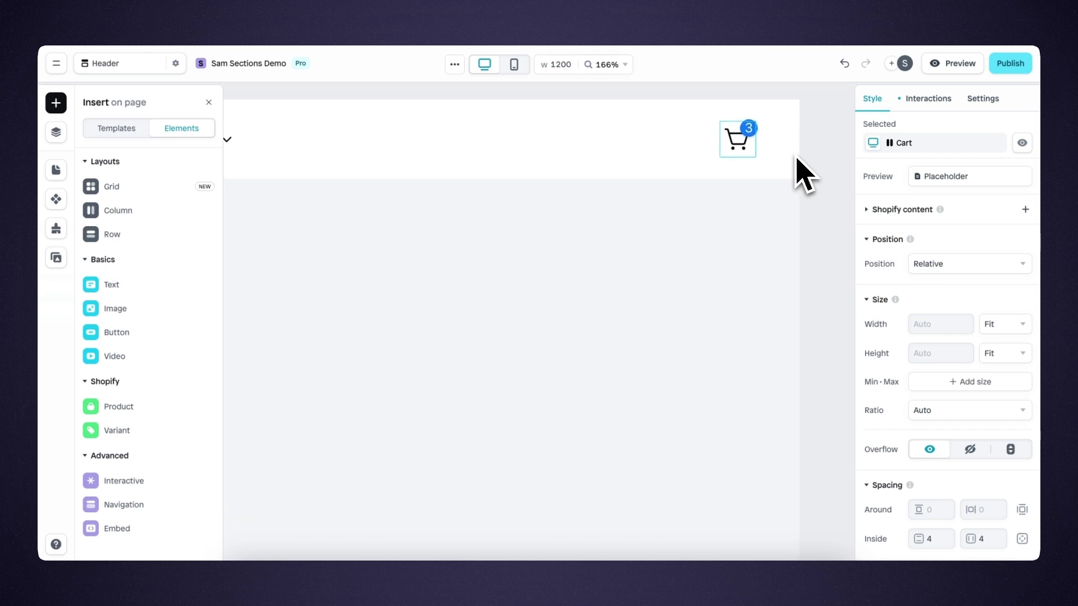
{"action": "left_click", "coordinate": [786, 181]}
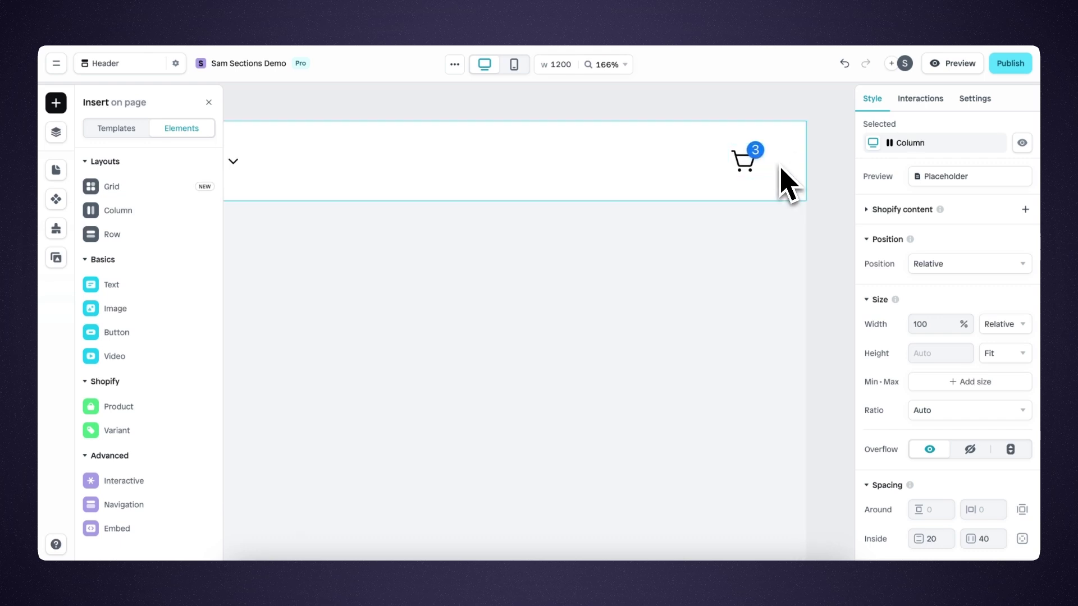
{"action": "left_click", "coordinate": [746, 176]}
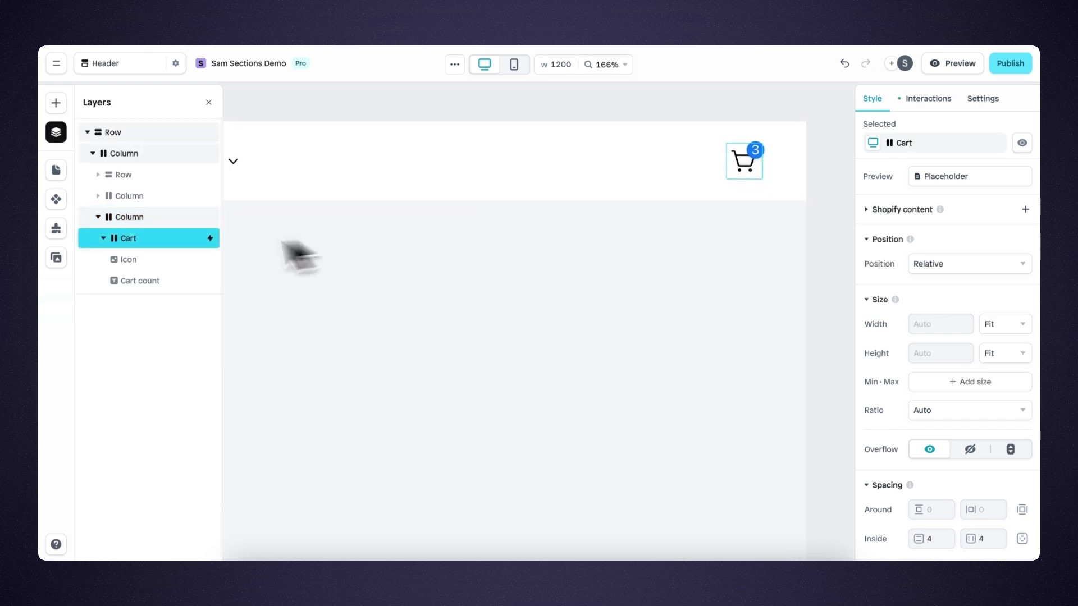
{"action": "left_click", "coordinate": [155, 284]}
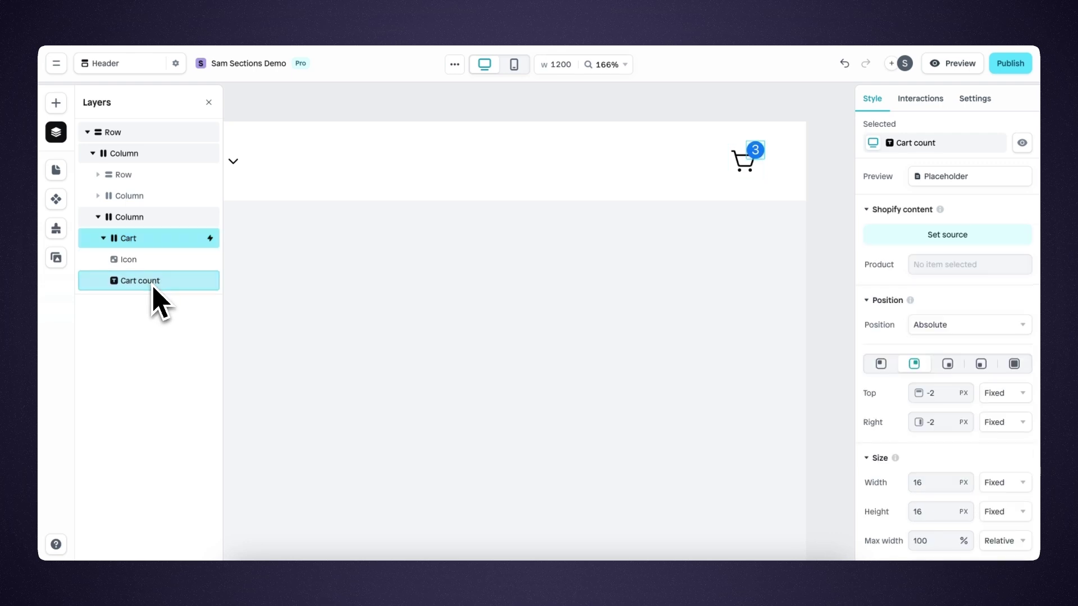
Step: Examine the style settings of the Cart button's Icon and Cart count layers
{"action": "left_click", "coordinate": [157, 261]}
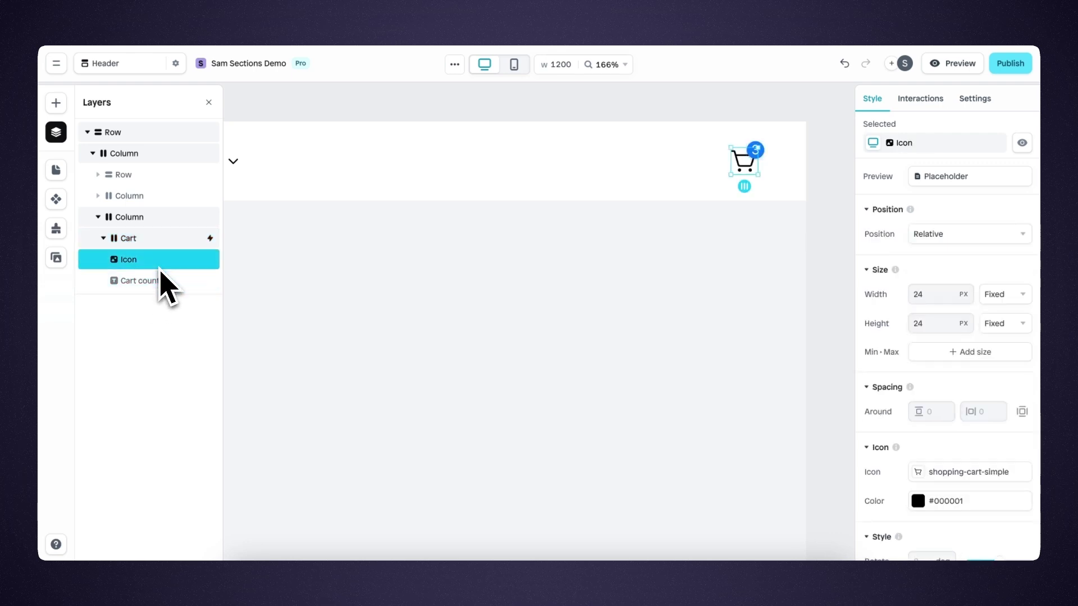
{"action": "scroll", "coordinate": [868, 315], "scroll_direction": "down", "scroll_amount": 1}
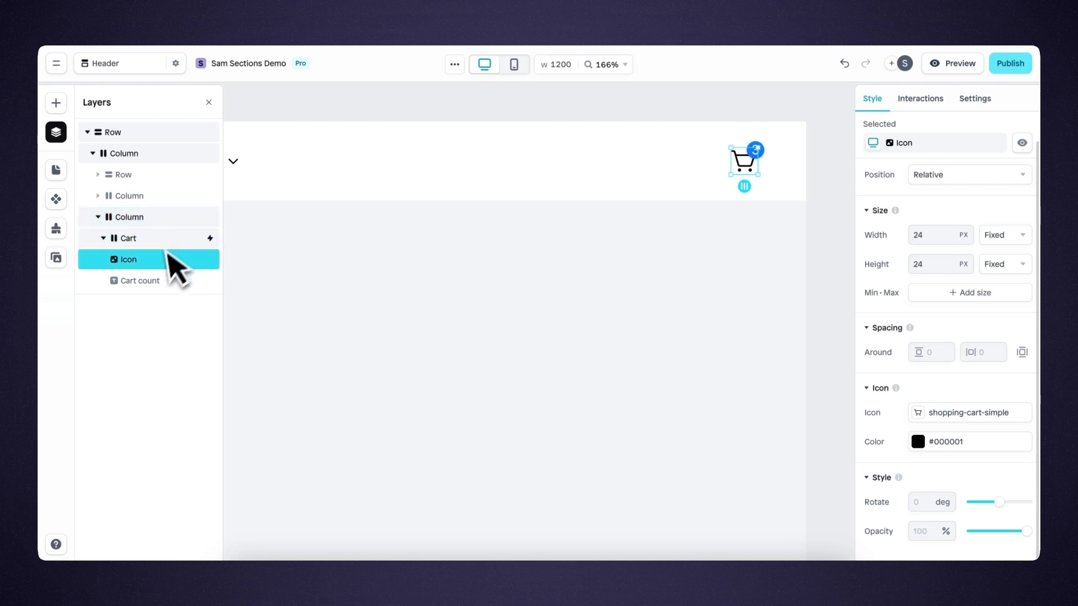
{"action": "left_click", "coordinate": [155, 282]}
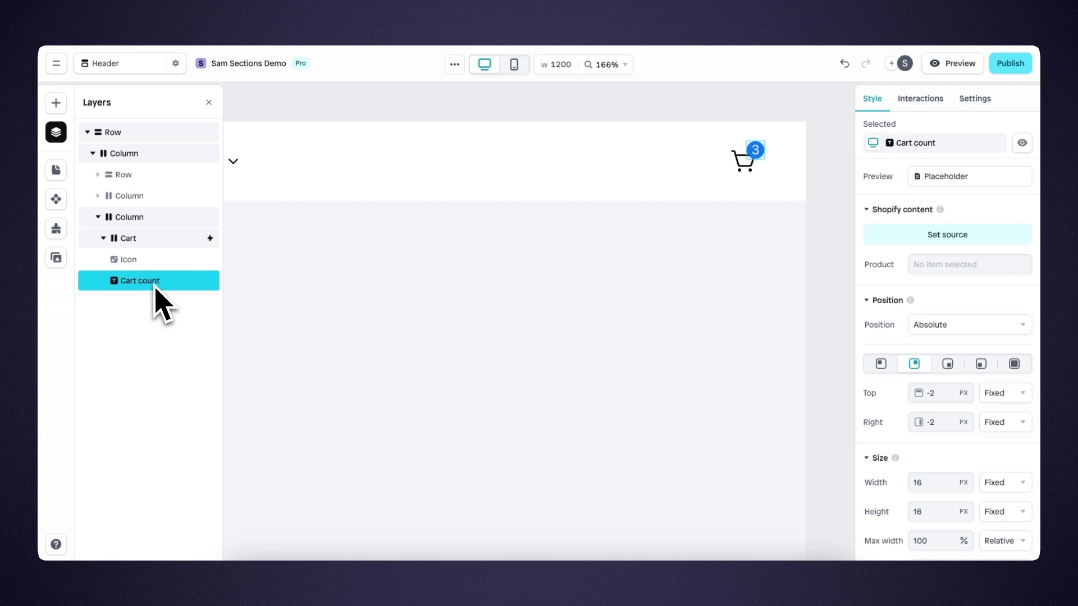
{"action": "scroll", "coordinate": [886, 306], "scroll_direction": "down", "scroll_amount": 3}
{"action": "scroll", "coordinate": [893, 320], "scroll_direction": "down", "scroll_amount": 4}
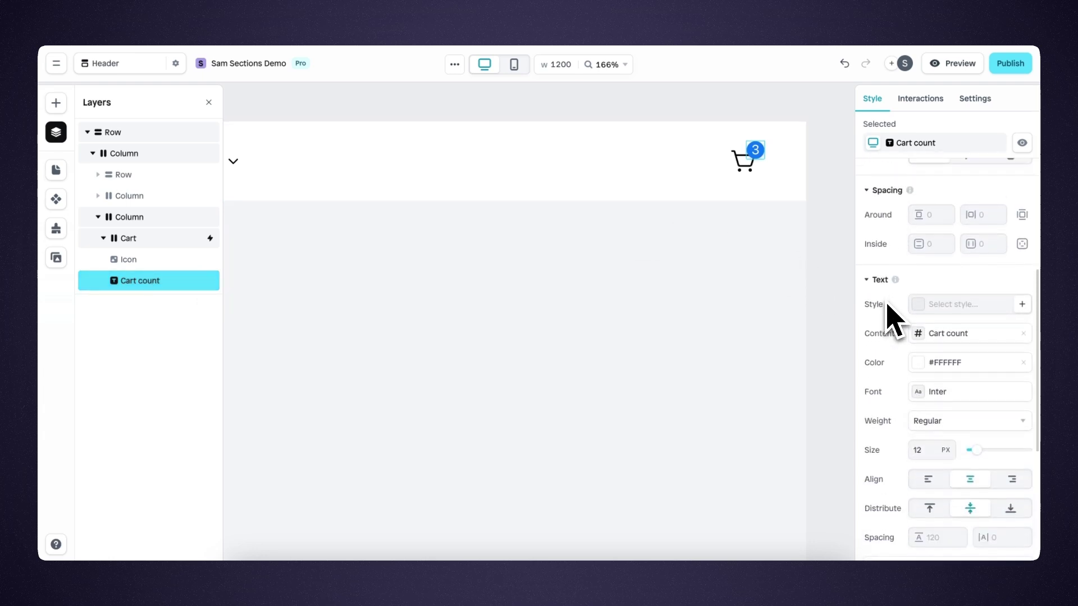
{"action": "scroll", "coordinate": [932, 400], "scroll_direction": "down", "scroll_amount": 5}
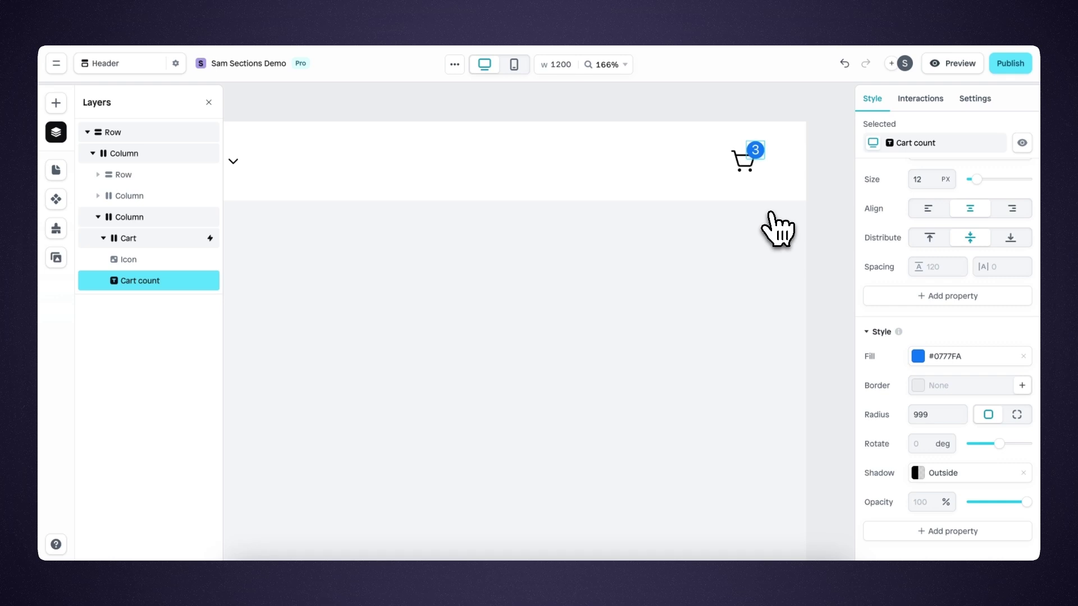
{"action": "scroll", "coordinate": [750, 166], "scroll_direction": "down", "scroll_amount": 1}
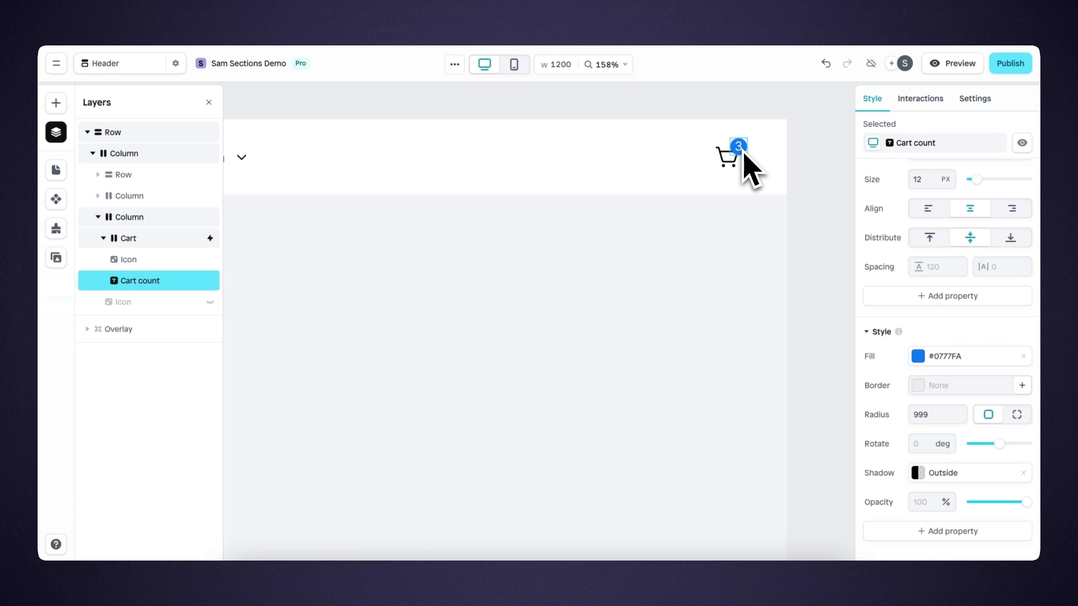
Step: Try the Custom trigger for the Cart button's Open cart action
{"action": "left_click", "coordinate": [168, 245]}
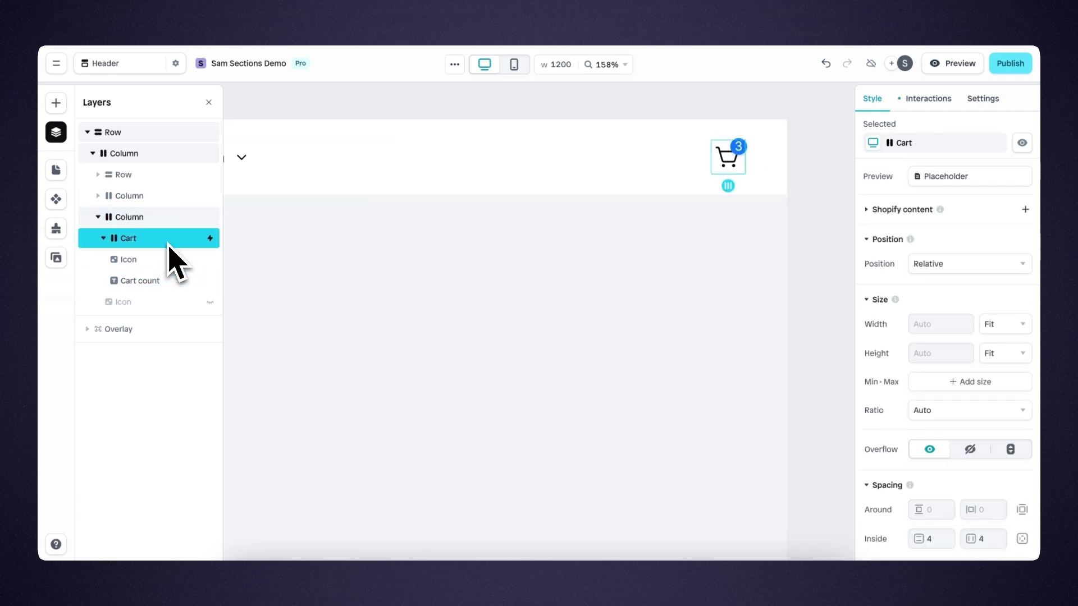
{"action": "left_click", "coordinate": [929, 101]}
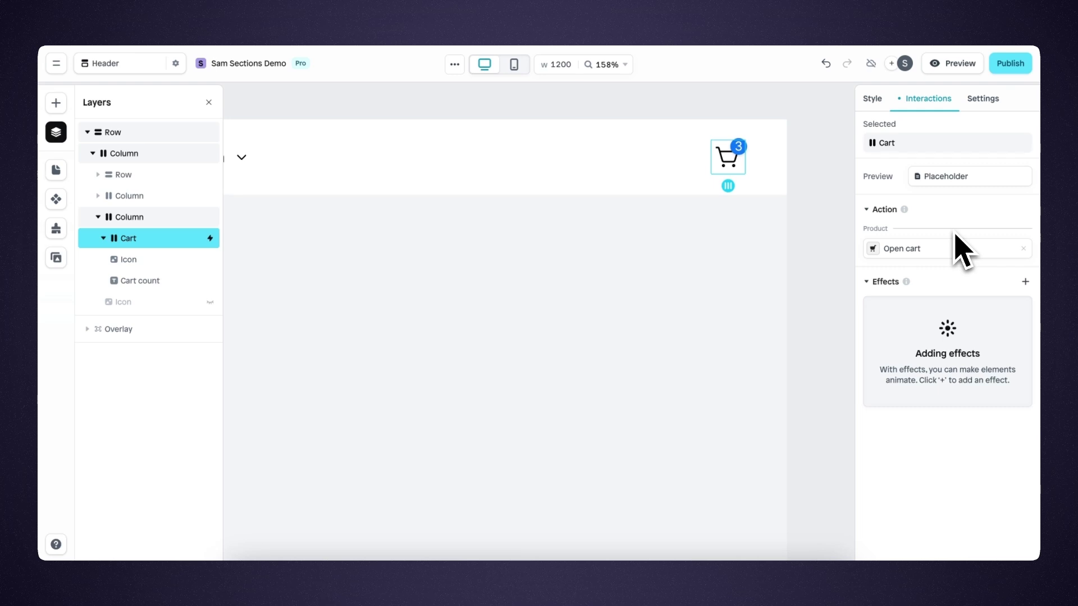
{"action": "left_click", "coordinate": [958, 253]}
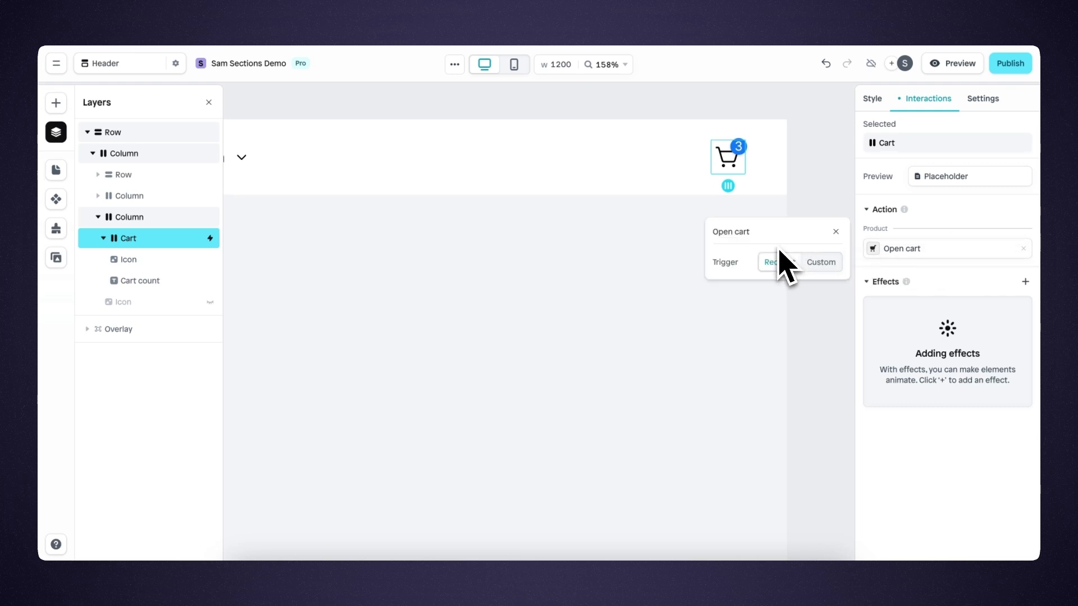
{"action": "left_click", "coordinate": [830, 271]}
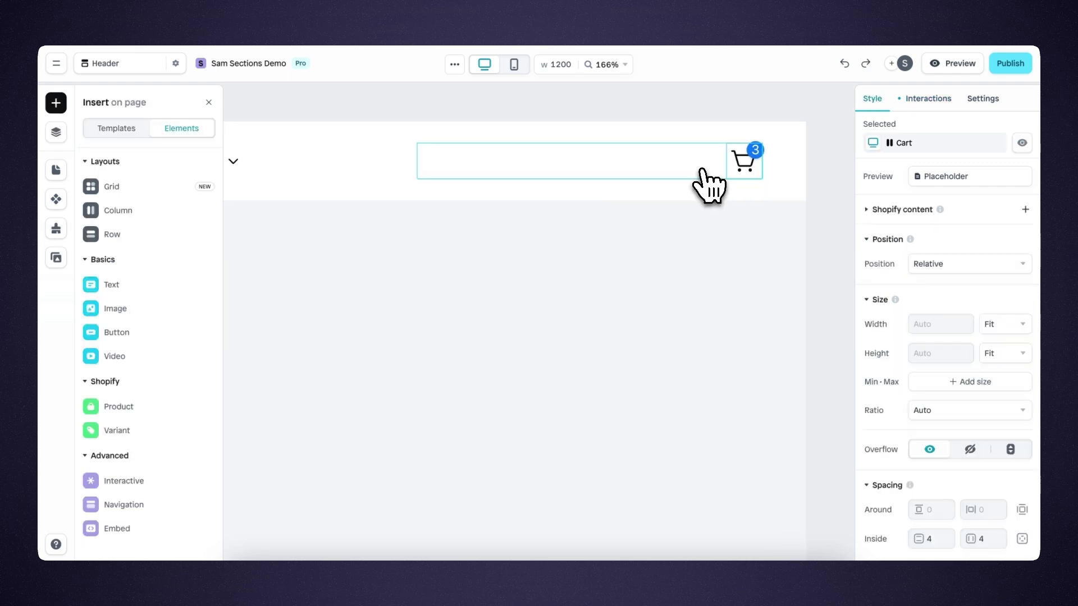
Step: Insert a Country select navigation element into the header's last column, just before the Cart button
{"action": "mouse_move", "coordinate": [188, 502]}
{"action": "left_click_drag", "start_coordinate": [269, 517], "coordinate": [719, 162]}
{"action": "left_click_drag", "start_coordinate": [733, 154], "coordinate": [733, 153]}
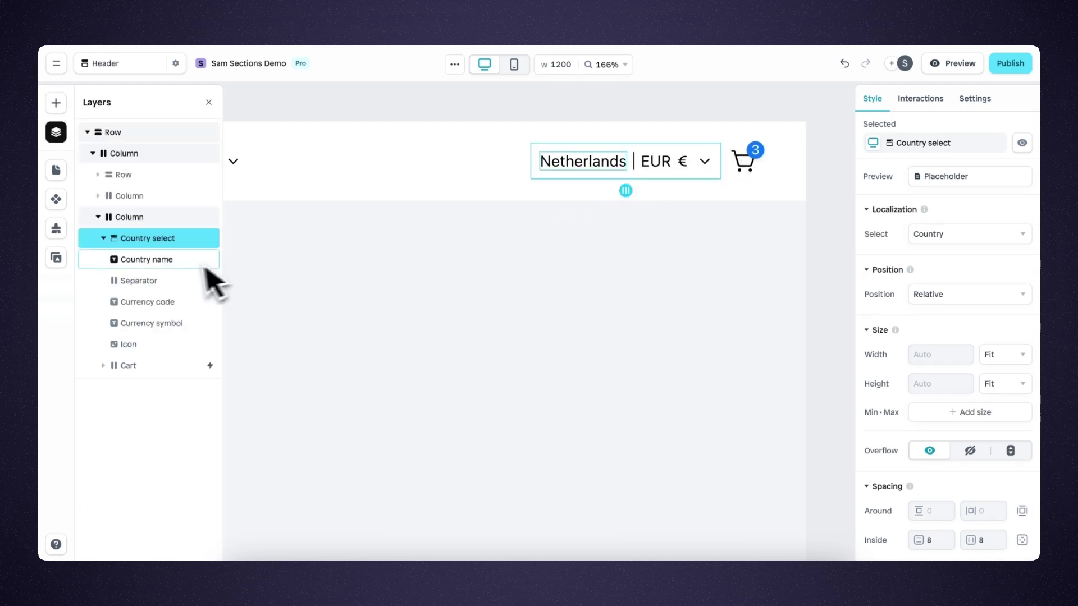
Step: Examine the Country select's text layers, including the Country name's dynamic source options, the Currency code and the Currency symbol
{"action": "left_click", "coordinate": [171, 264]}
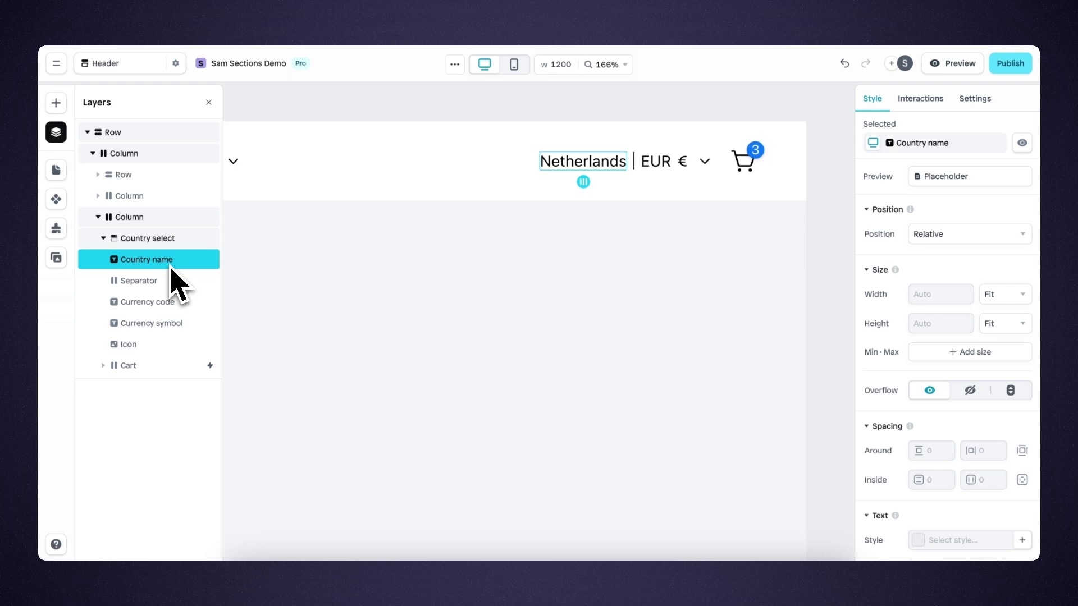
{"action": "scroll", "coordinate": [898, 353], "scroll_direction": "down", "scroll_amount": 6}
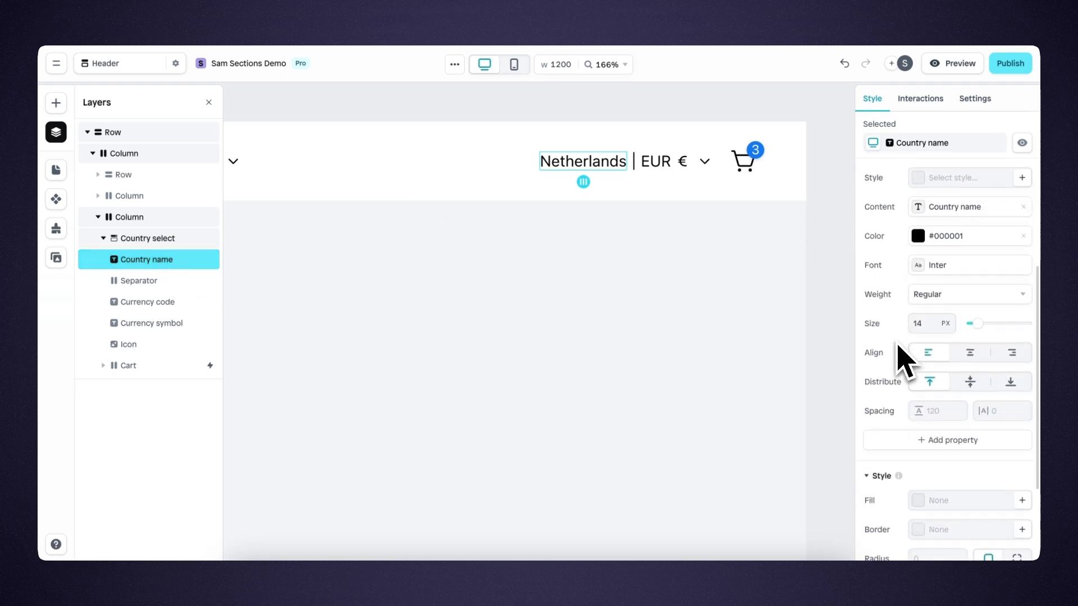
{"action": "left_click", "coordinate": [928, 212]}
{"action": "scroll", "coordinate": [808, 216], "scroll_direction": "up", "scroll_amount": 1}
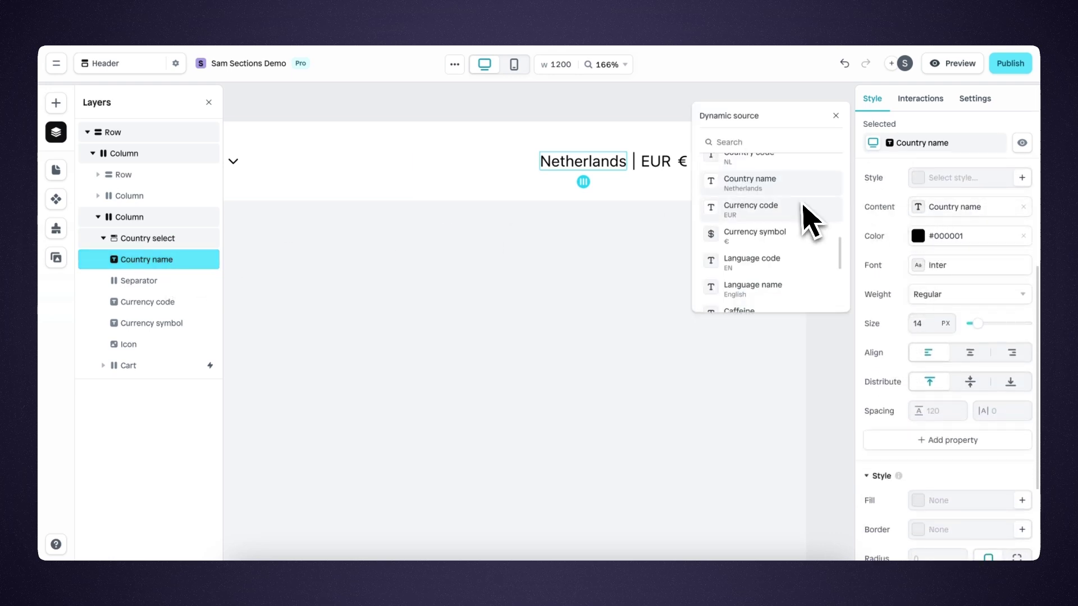
{"action": "scroll", "coordinate": [803, 213], "scroll_direction": "up", "scroll_amount": 1}
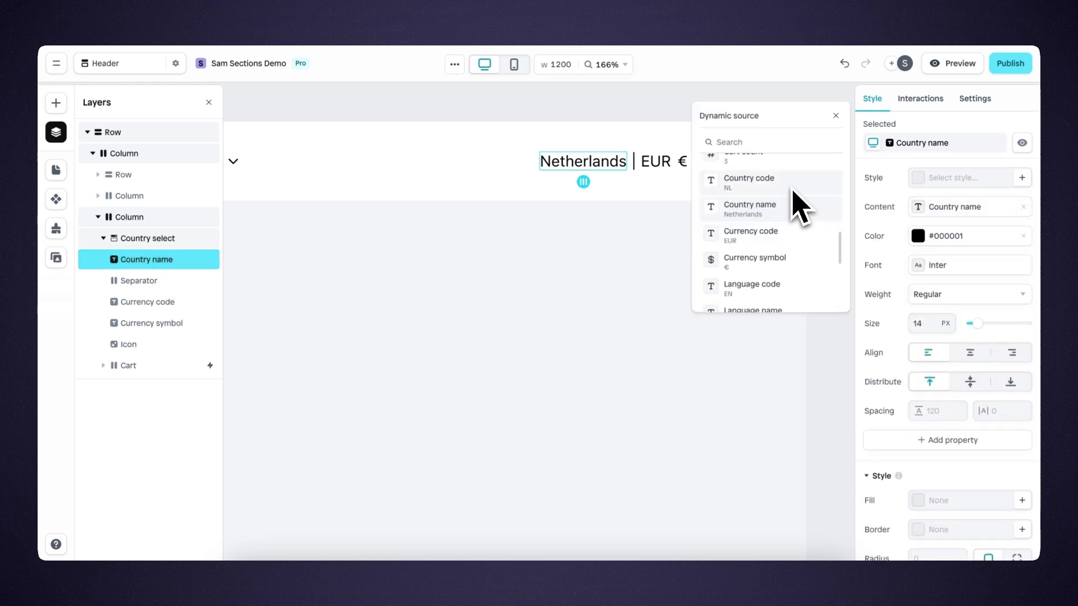
{"action": "left_click", "coordinate": [835, 117]}
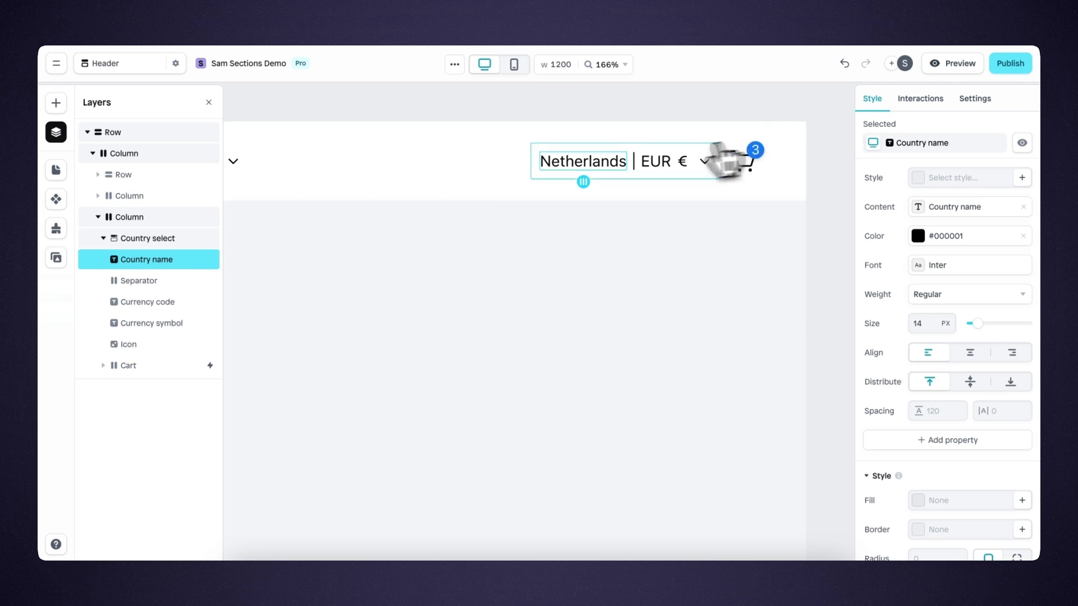
{"action": "left_click", "coordinate": [177, 279]}
{"action": "left_click", "coordinate": [169, 304]}
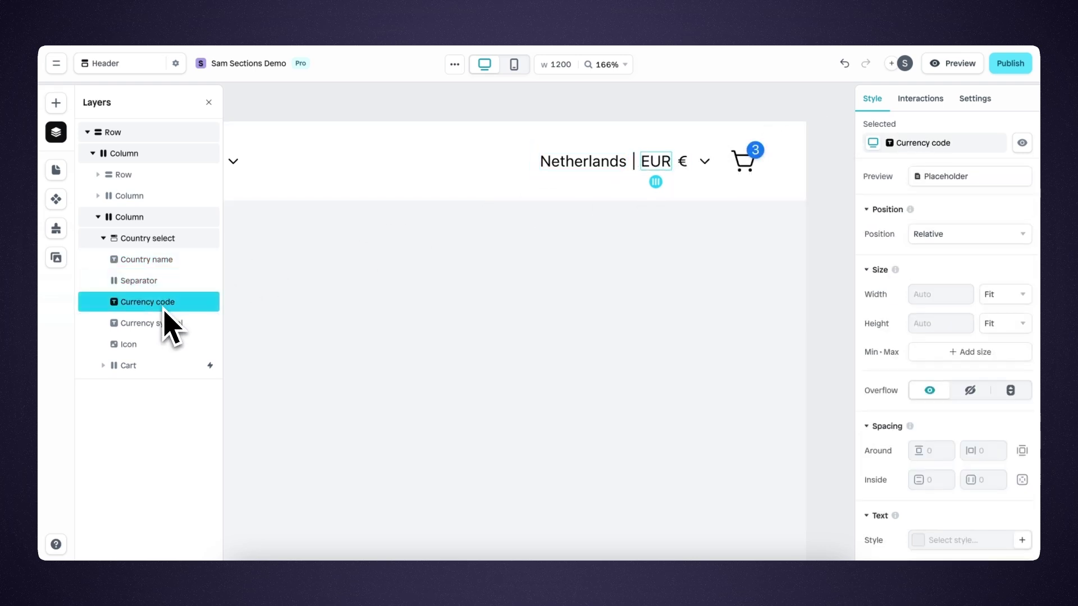
{"action": "left_click", "coordinate": [164, 324]}
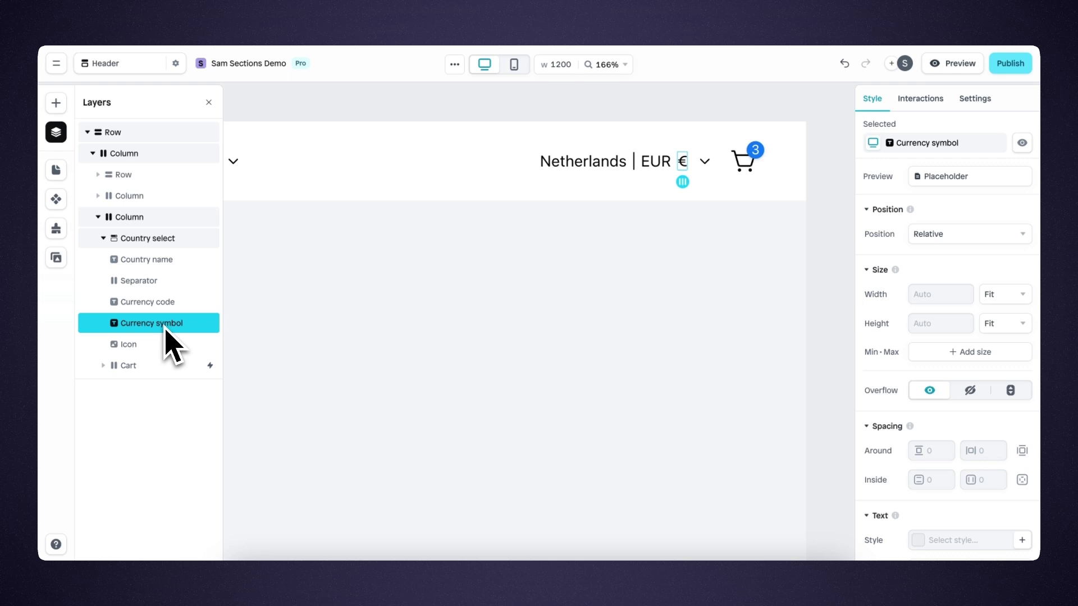
{"action": "left_click", "coordinate": [336, 29]}
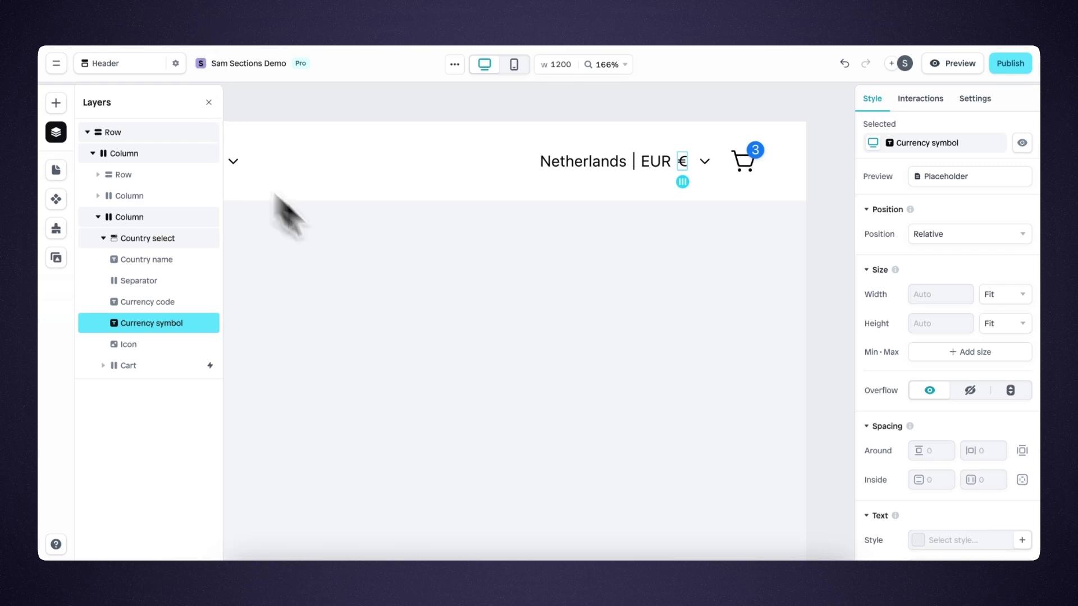
Step: Preview the header, open the country selector's options, and exit the preview
{"action": "left_click", "coordinate": [957, 63]}
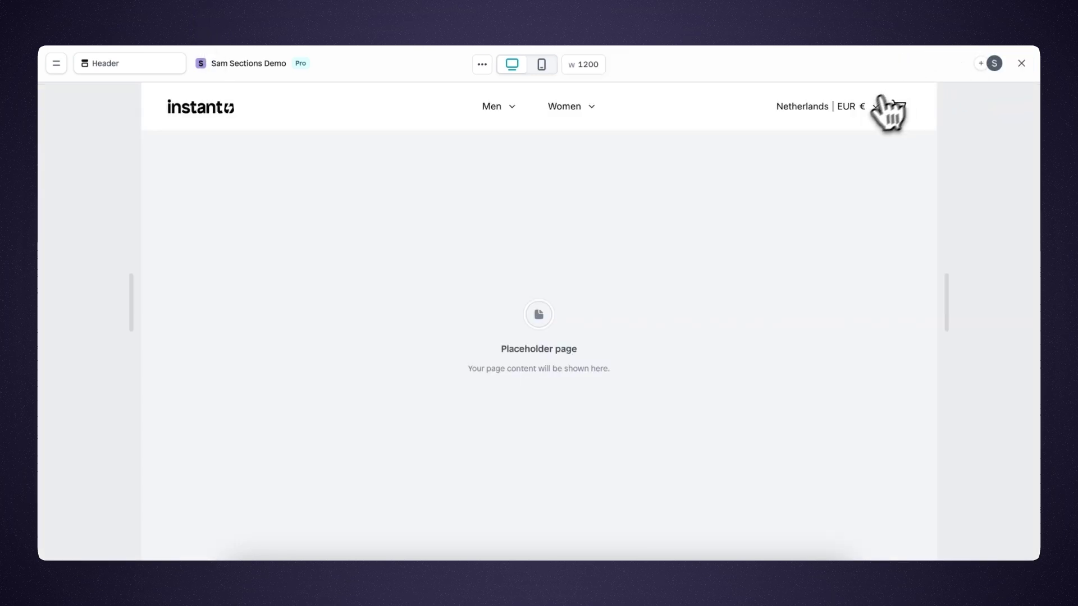
{"action": "left_click", "coordinate": [865, 109]}
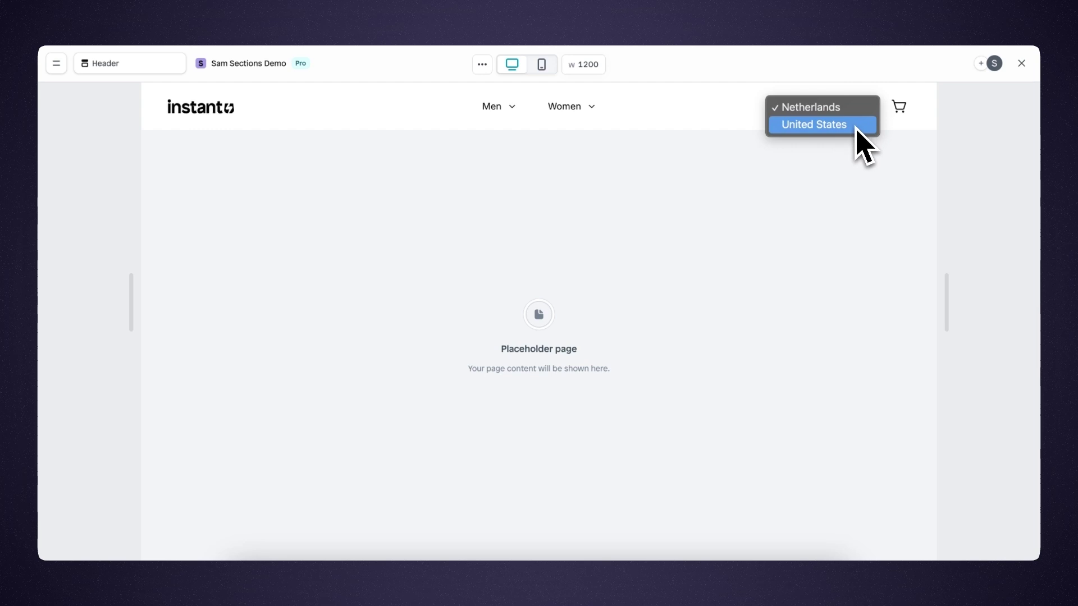
{"action": "left_click", "coordinate": [1020, 67]}
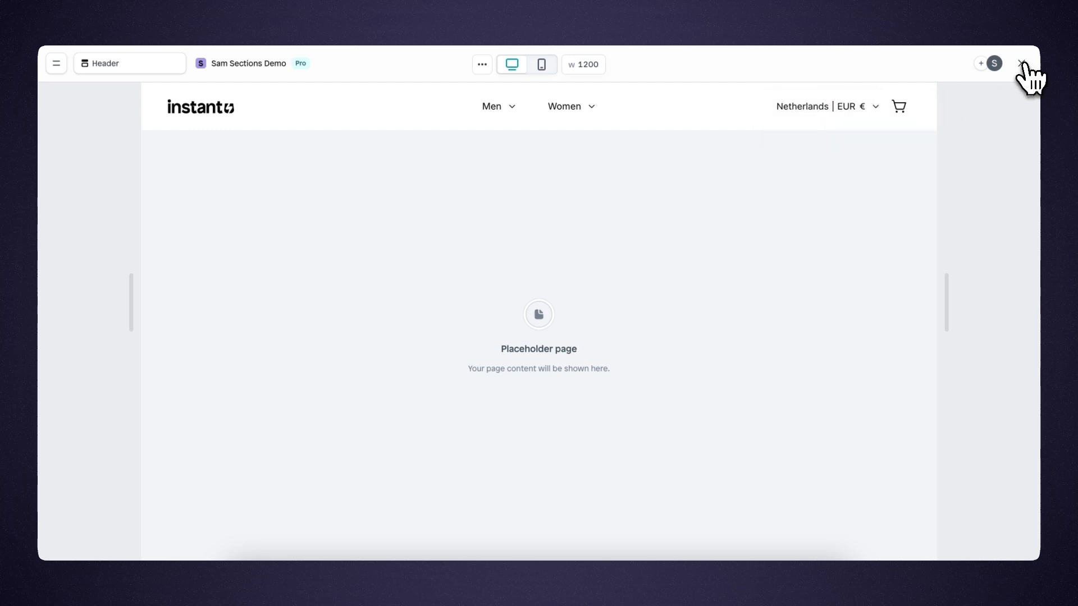
{"action": "left_click", "coordinate": [1021, 63]}
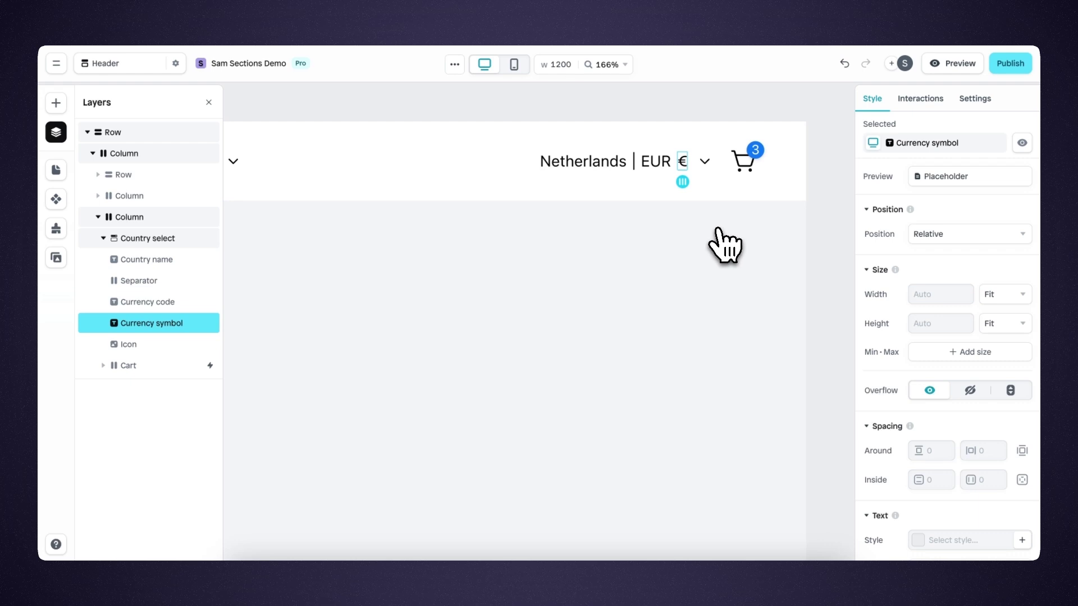
Step: Insert a Language select element before the Country select and inspect its Language code and Icon layers
{"action": "left_click", "coordinate": [56, 103]}
{"action": "mouse_move", "coordinate": [161, 508]}
{"action": "left_click_drag", "start_coordinate": [336, 523], "coordinate": [548, 176]}
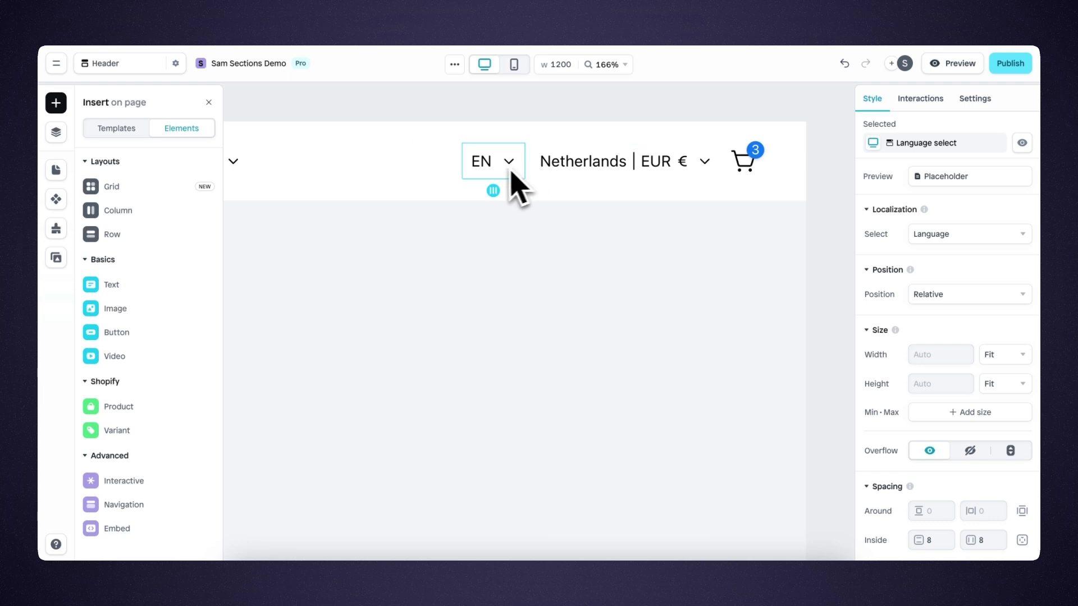
{"action": "left_click", "coordinate": [158, 262]}
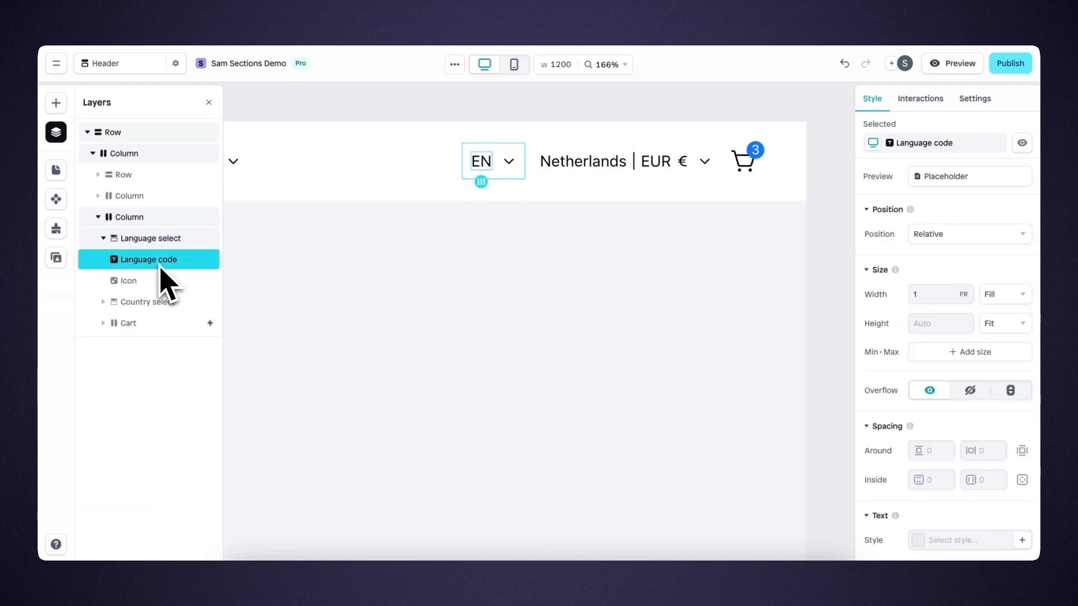
{"action": "left_click", "coordinate": [151, 280]}
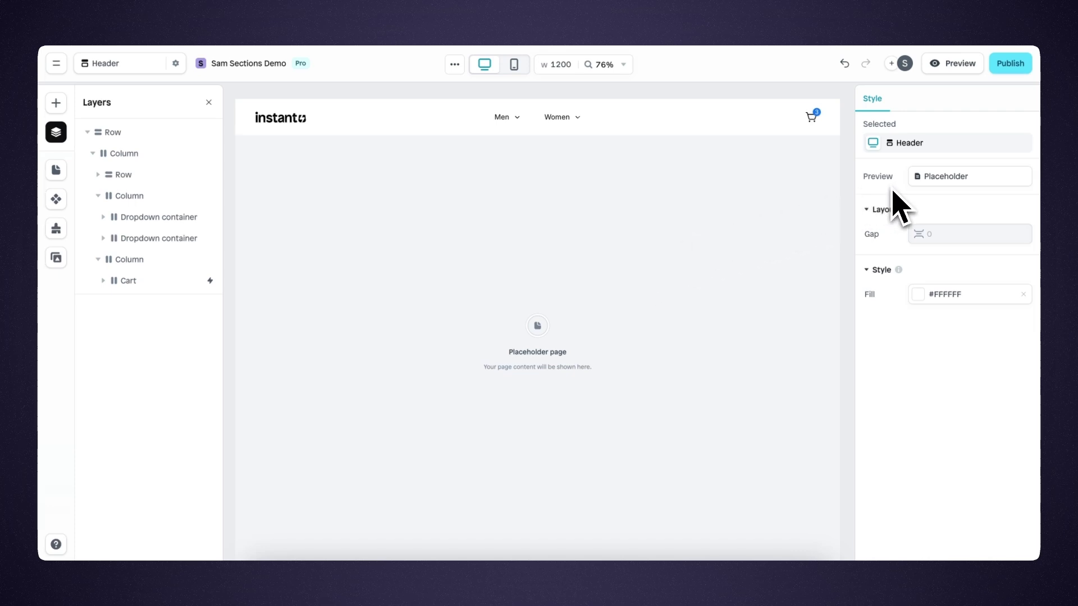
Step: Set the header's preview layout to the Homepage page
{"action": "left_click", "coordinate": [946, 177]}
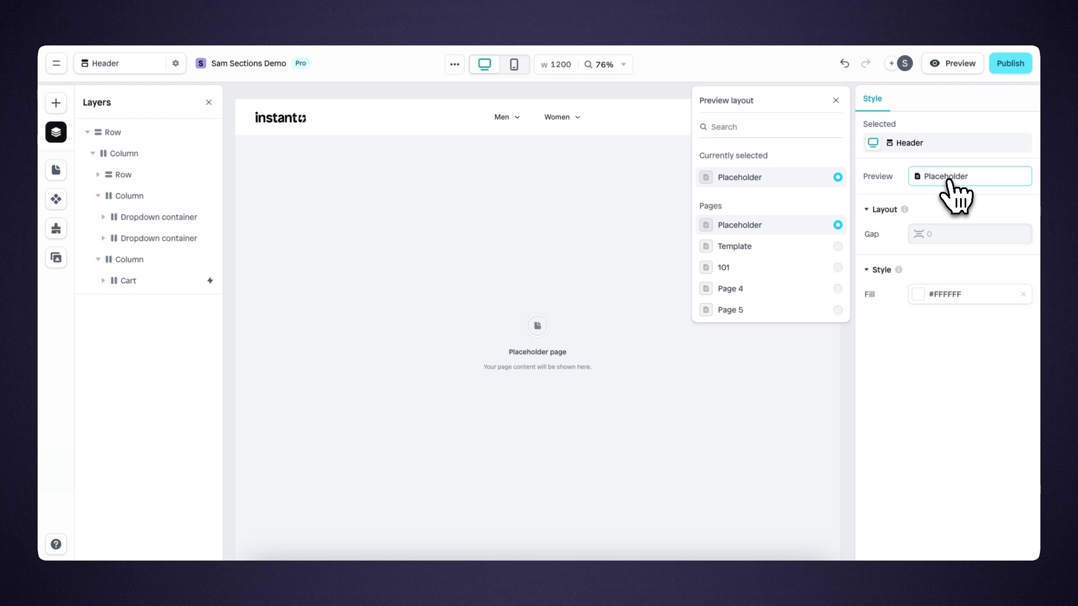
{"action": "scroll", "coordinate": [807, 224], "scroll_direction": "down", "scroll_amount": 3}
{"action": "scroll", "coordinate": [807, 229], "scroll_direction": "down", "scroll_amount": 2}
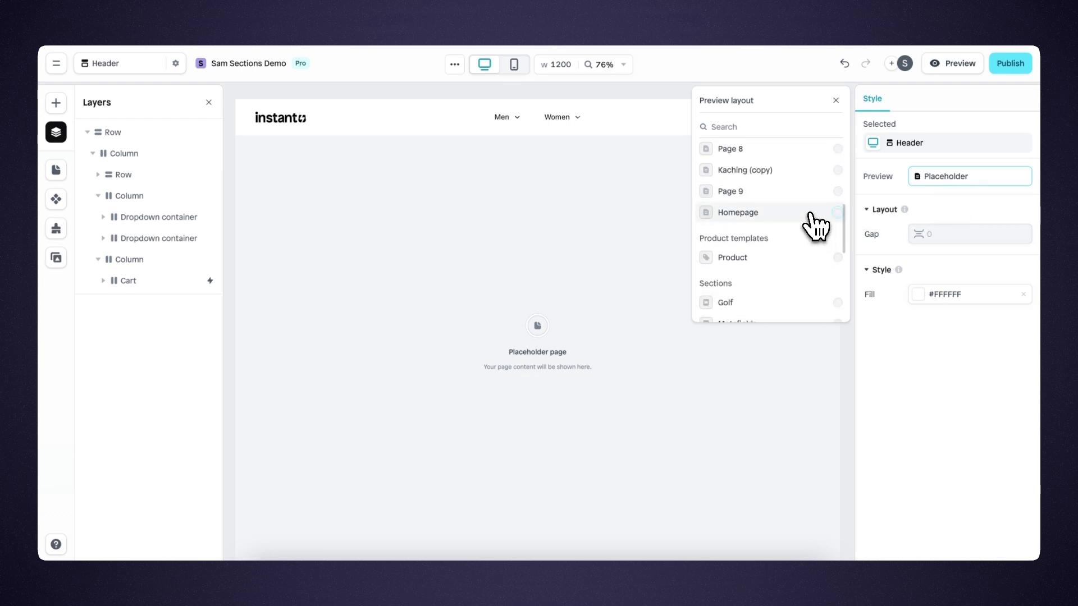
{"action": "left_click", "coordinate": [810, 213]}
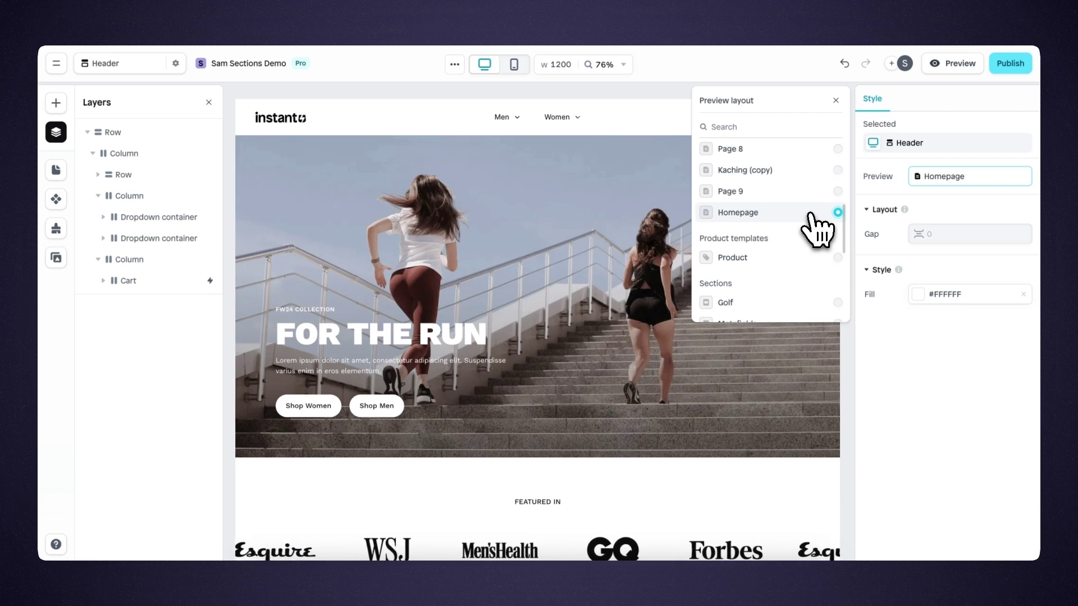
{"action": "left_click", "coordinate": [671, 238]}
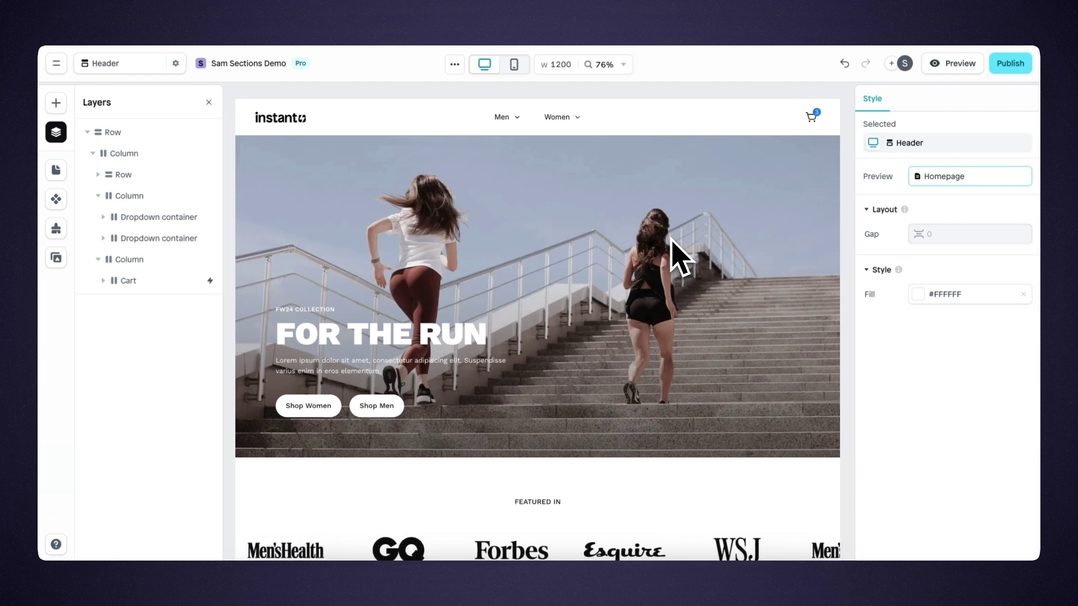
Step: Select the header's outer row, preview the page to check the header's scrolling behaviour, and exit the preview
{"action": "left_click", "coordinate": [678, 115]}
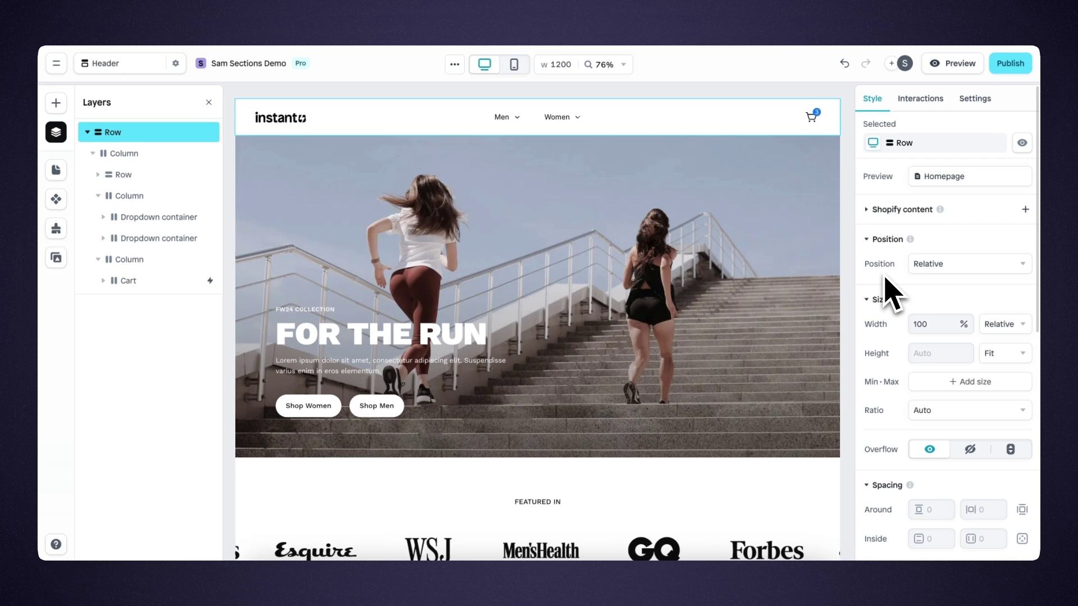
{"action": "left_click", "coordinate": [955, 68]}
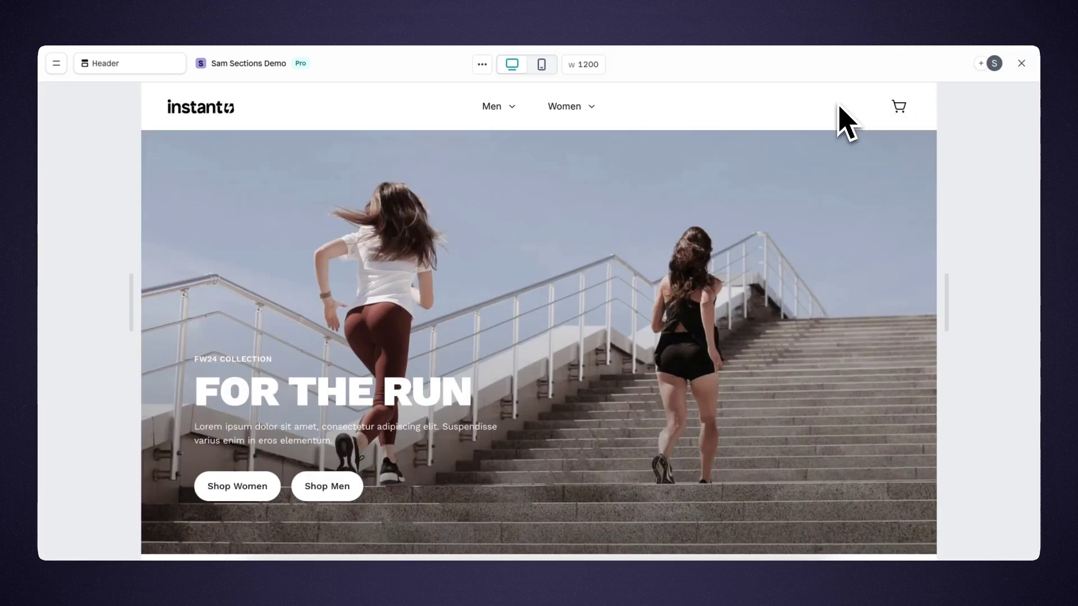
{"action": "scroll", "coordinate": [845, 122], "scroll_direction": "down", "scroll_amount": 9}
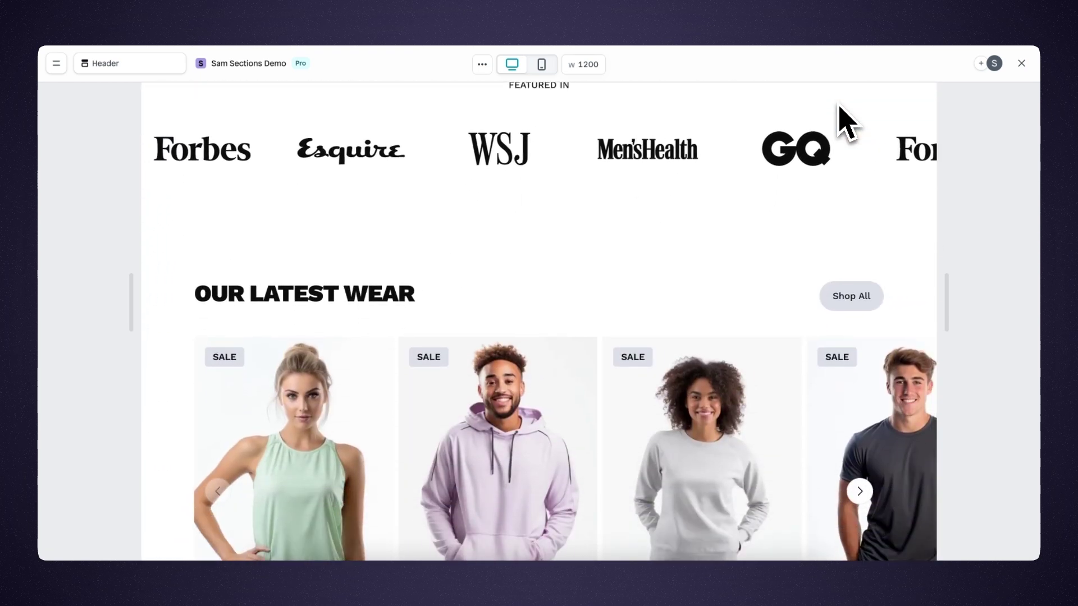
{"action": "scroll", "coordinate": [842, 209], "scroll_direction": "up", "scroll_amount": 10}
{"action": "scroll", "coordinate": [842, 209], "scroll_direction": "up", "scroll_amount": 1}
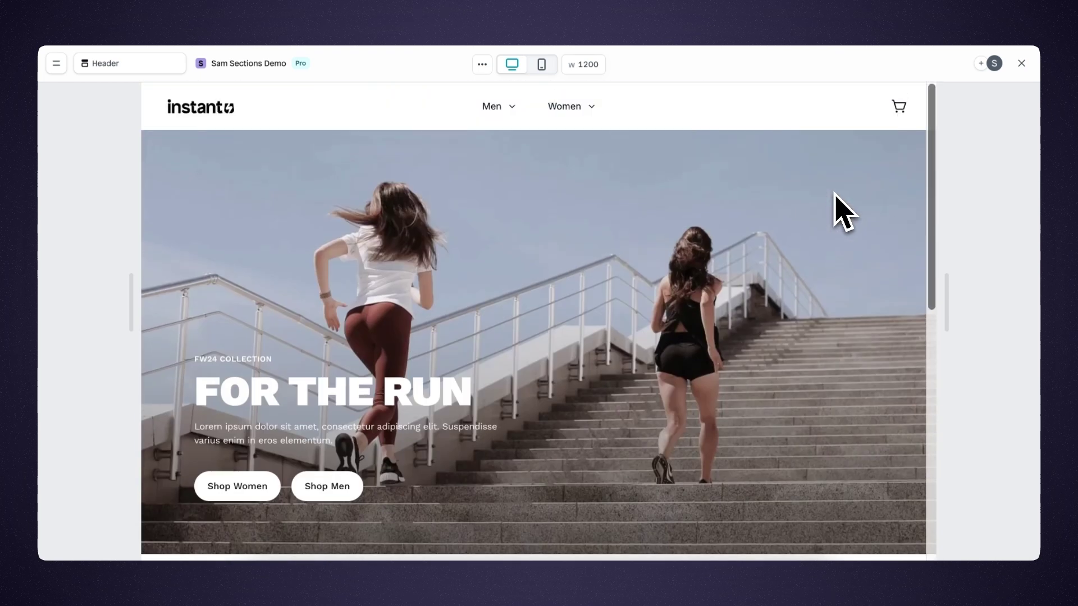
{"action": "left_click", "coordinate": [1022, 64]}
Step: Set the header's outer row to Fixed position
{"action": "left_click", "coordinate": [1011, 264]}
{"action": "left_click", "coordinate": [977, 345]}
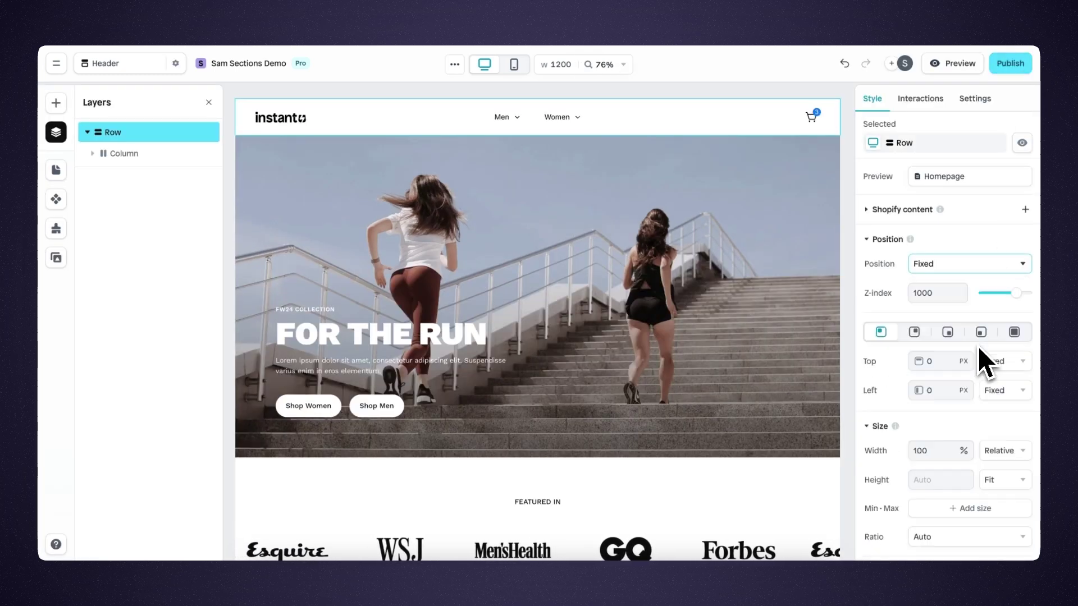
Step: Preview the page and check how the fixed header behaves while the Homepage content moves beneath it
{"action": "left_click", "coordinate": [961, 63]}
{"action": "scroll", "coordinate": [818, 120], "scroll_direction": "down", "scroll_amount": 3}
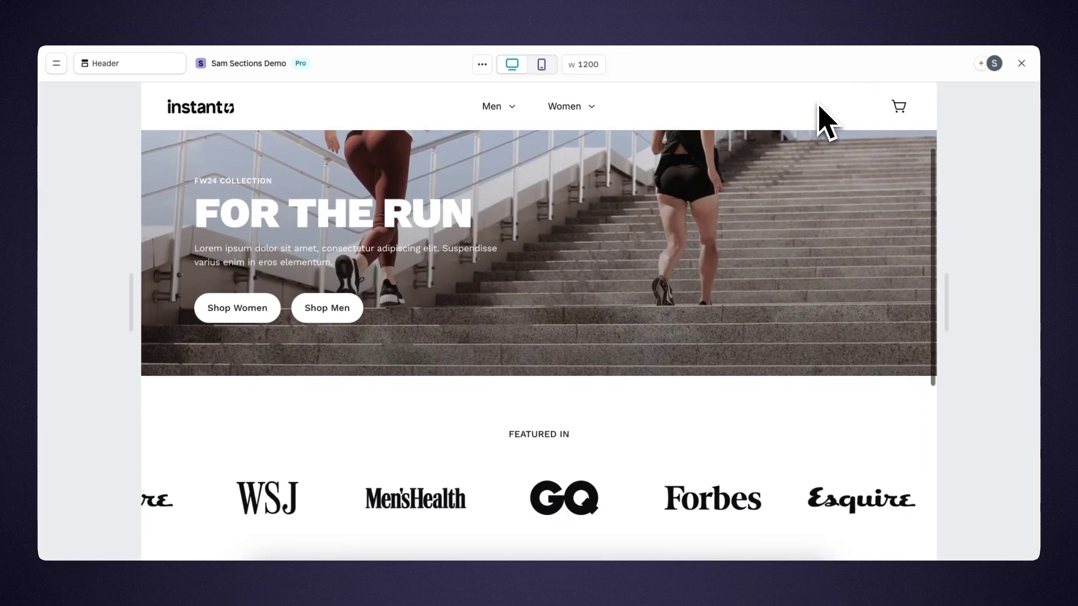
{"action": "scroll", "coordinate": [819, 121], "scroll_direction": "down", "scroll_amount": 2}
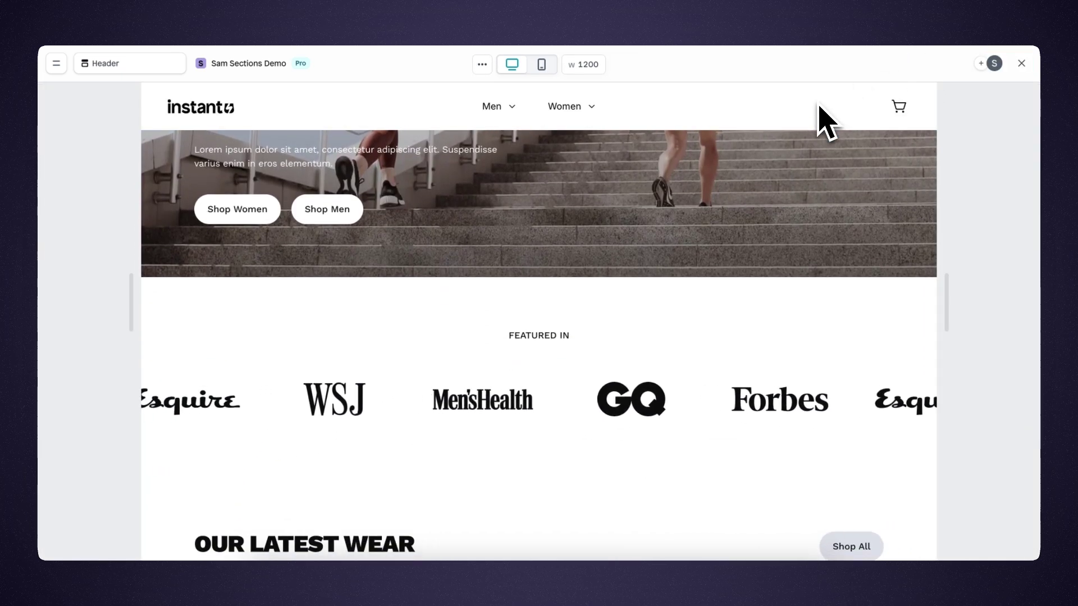
{"action": "scroll", "coordinate": [819, 120], "scroll_direction": "down", "scroll_amount": 3}
{"action": "scroll", "coordinate": [818, 120], "scroll_direction": "up", "scroll_amount": 10}
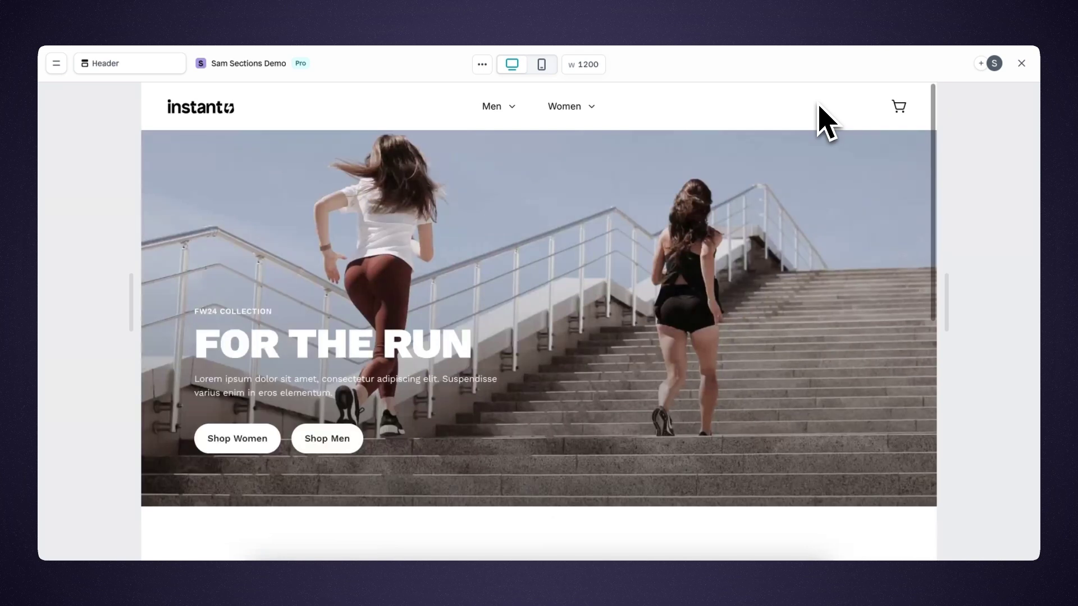
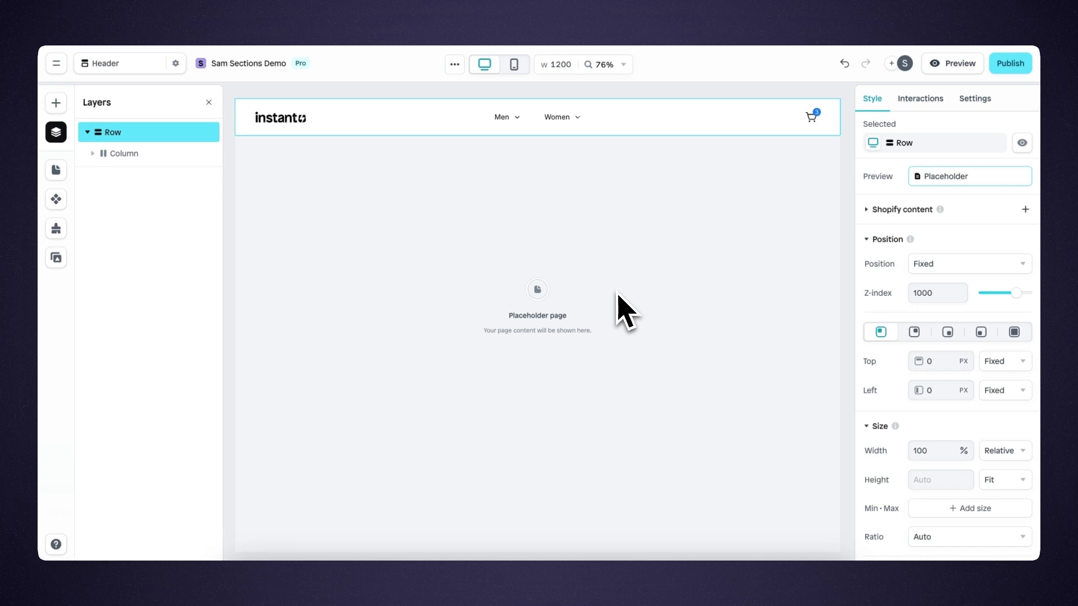
Step: Insert an Icon element before the cart in the header and set its width and height to 30 px
{"action": "left_click", "coordinate": [56, 103]}
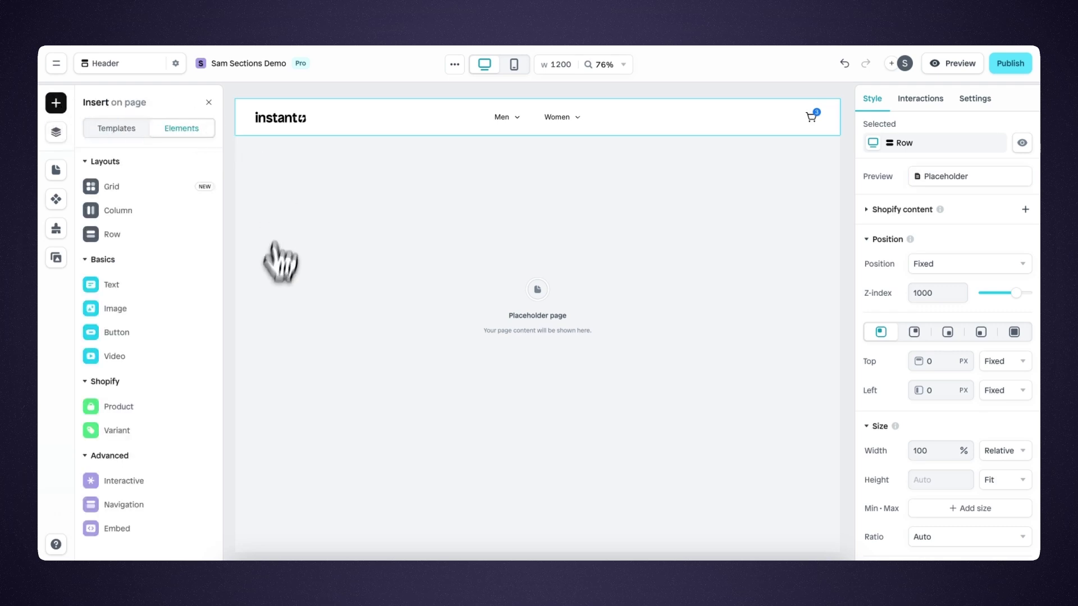
{"action": "mouse_move", "coordinate": [167, 322]}
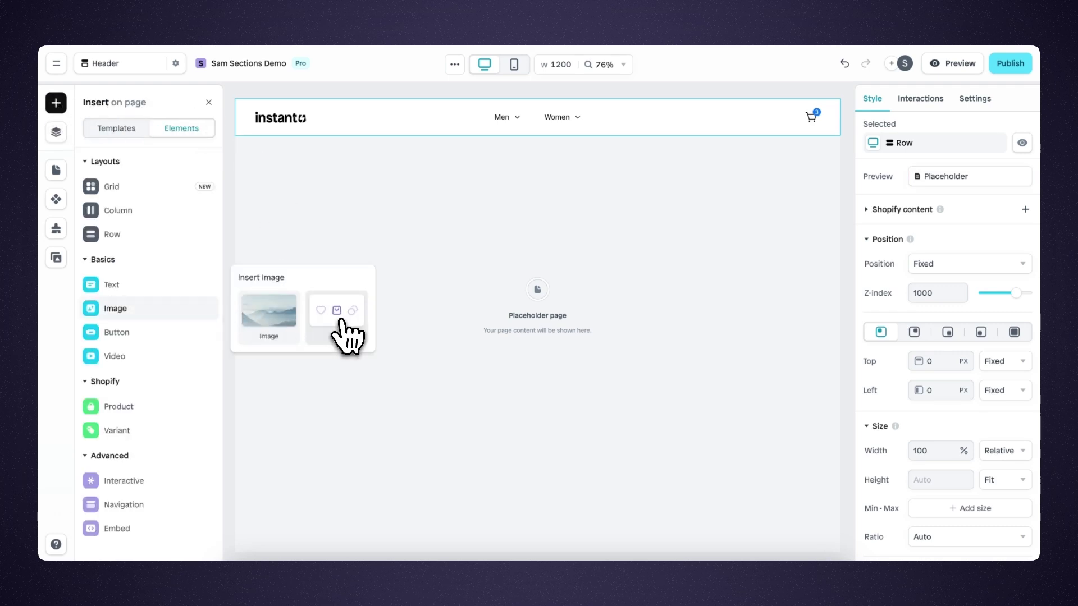
{"action": "left_click_drag", "start_coordinate": [334, 312], "coordinate": [807, 116]}
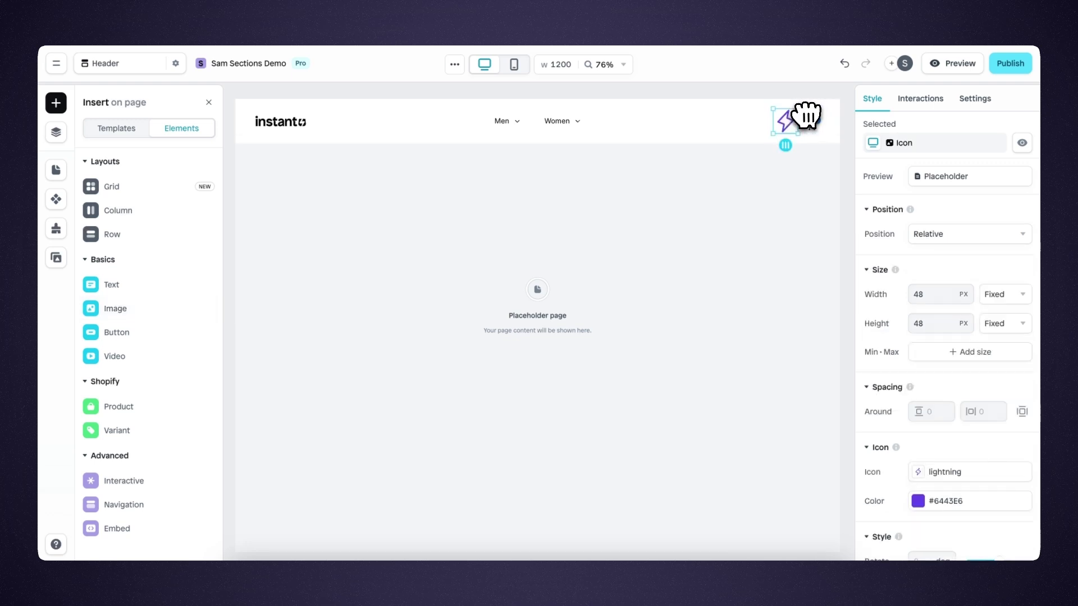
{"action": "left_click", "coordinate": [931, 293]}
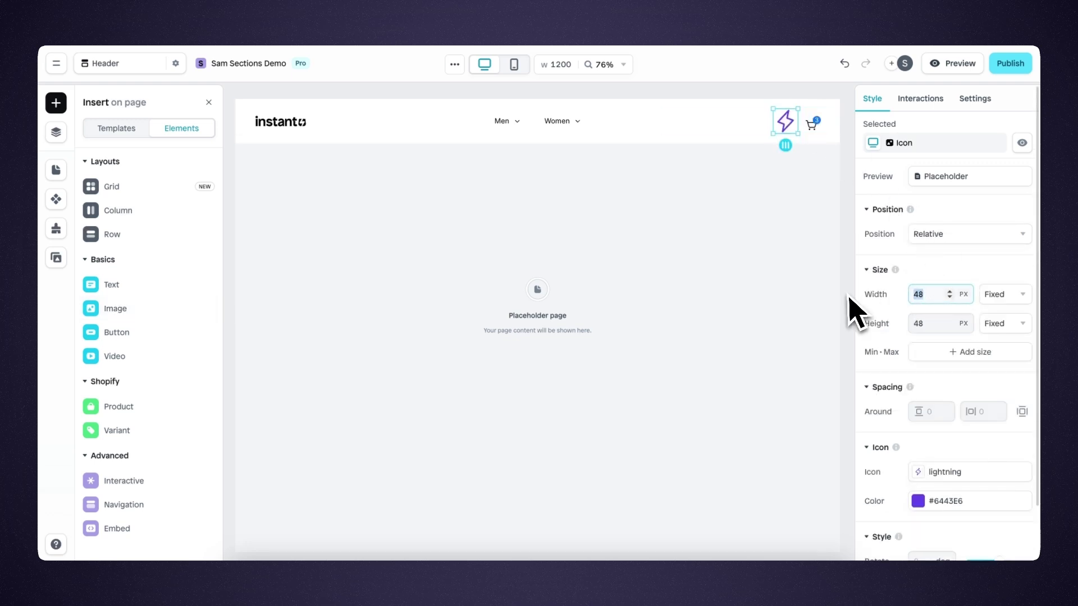
{"action": "type", "text": "30"}
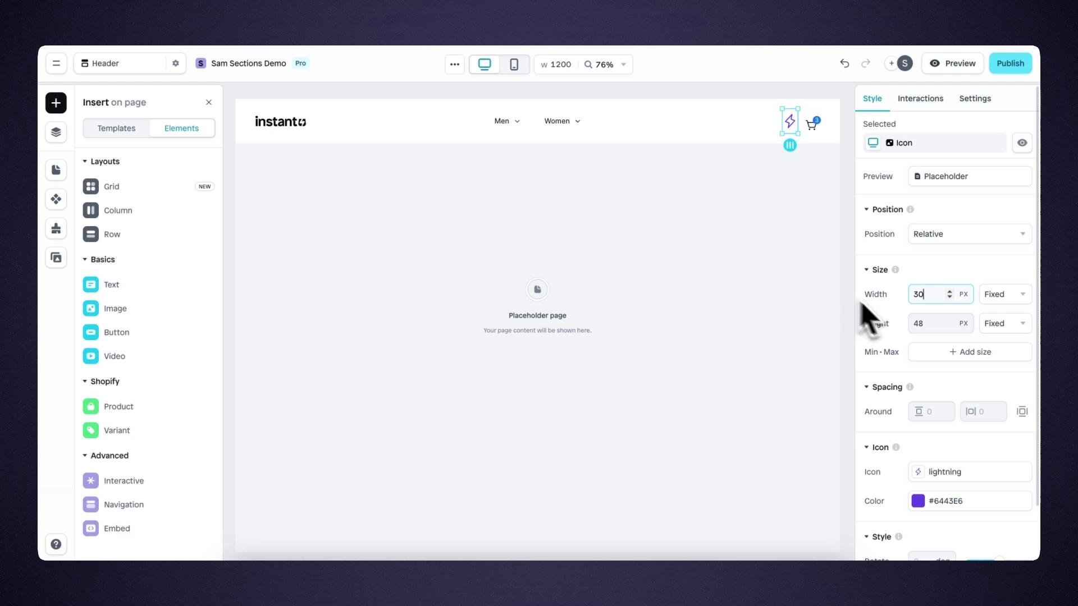
{"action": "left_click", "coordinate": [935, 326]}
{"action": "type", "text": "30"}
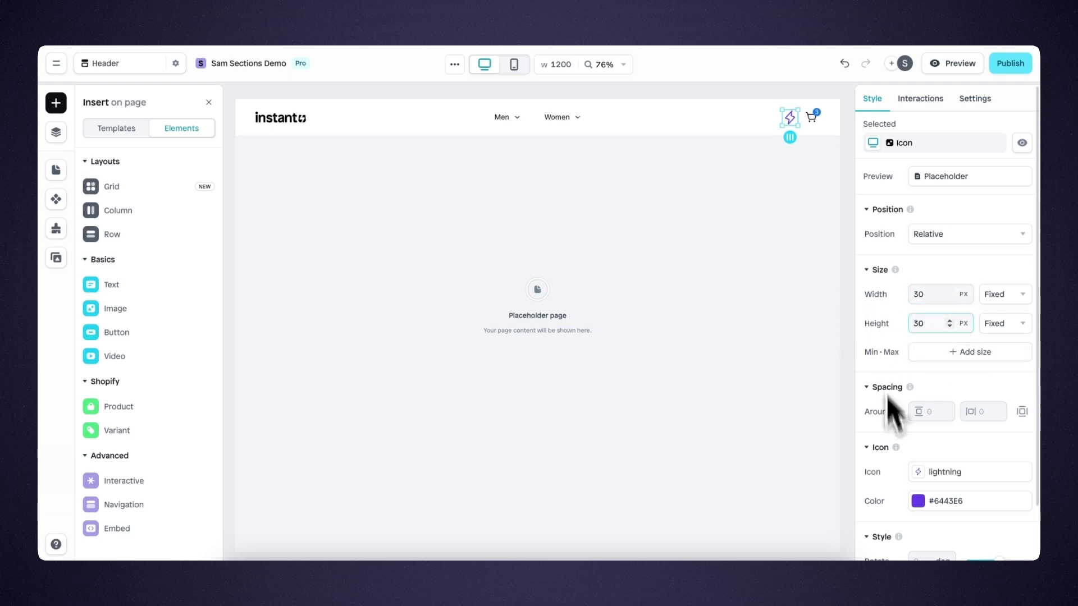
Step: Color the new icon black (#000000) and replace its lightning symbol with the list icon, searching for "hamb"
{"action": "left_click", "coordinate": [919, 503]}
{"action": "left_click_drag", "start_coordinate": [775, 432], "coordinate": [696, 474]}
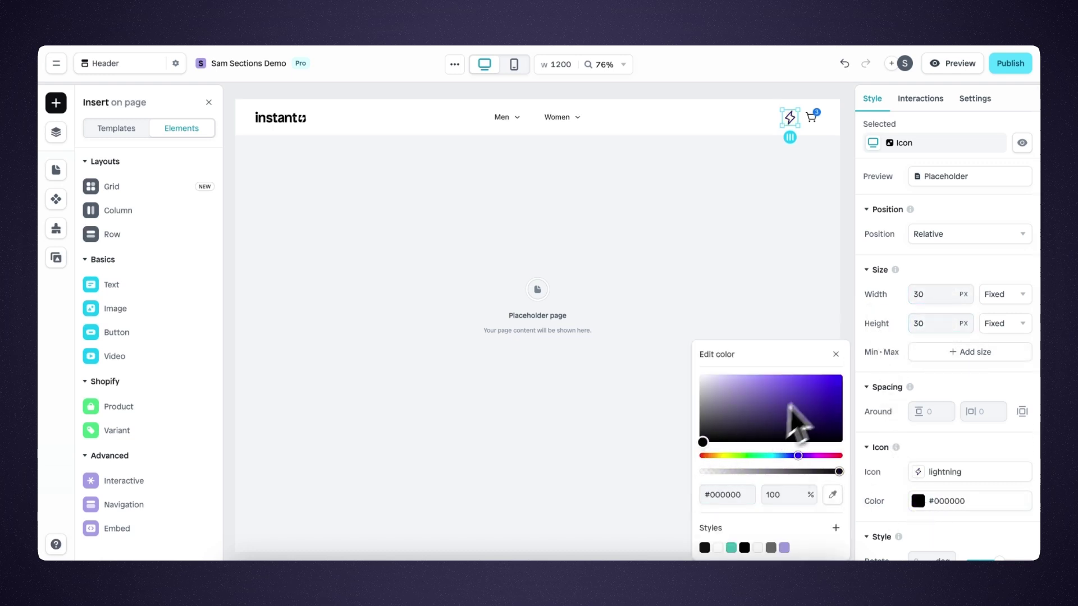
{"action": "left_click", "coordinate": [836, 355]}
{"action": "left_click", "coordinate": [929, 472]}
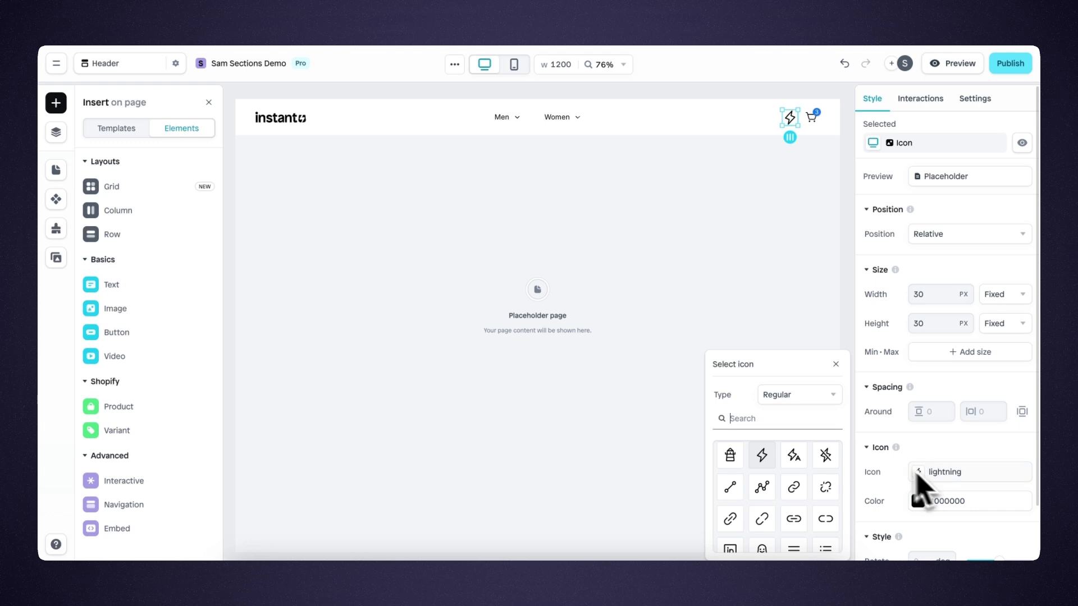
{"action": "left_click", "coordinate": [793, 420]}
{"action": "type", "text": "hamb"}
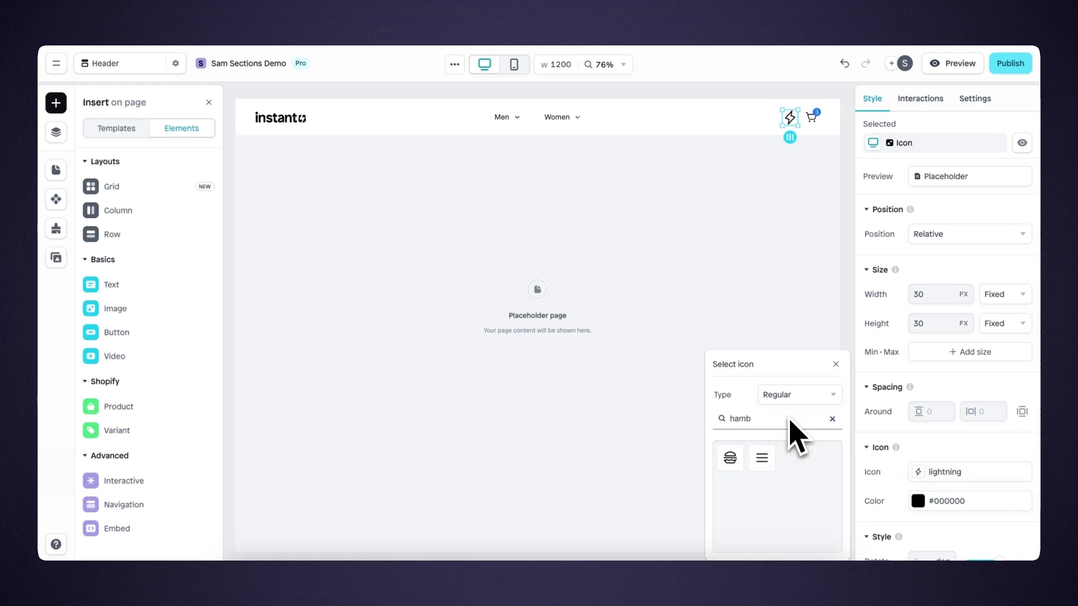
{"action": "left_click", "coordinate": [763, 459]}
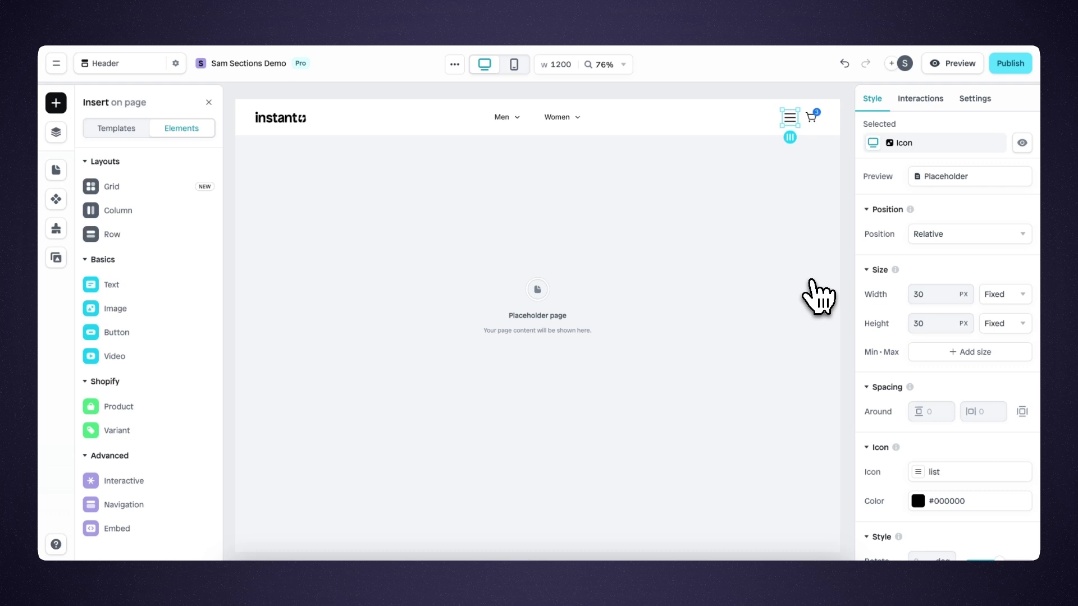
Step: Hide the list icon in the desktop layout and make it visible in the mobile layout
{"action": "left_click", "coordinate": [1022, 143]}
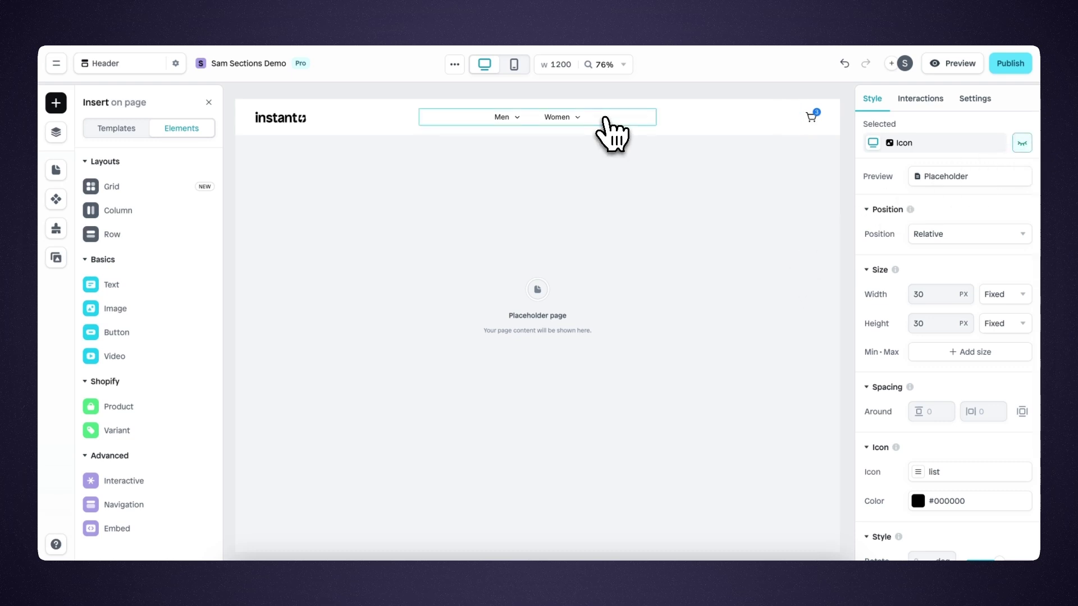
{"action": "left_click", "coordinate": [513, 65]}
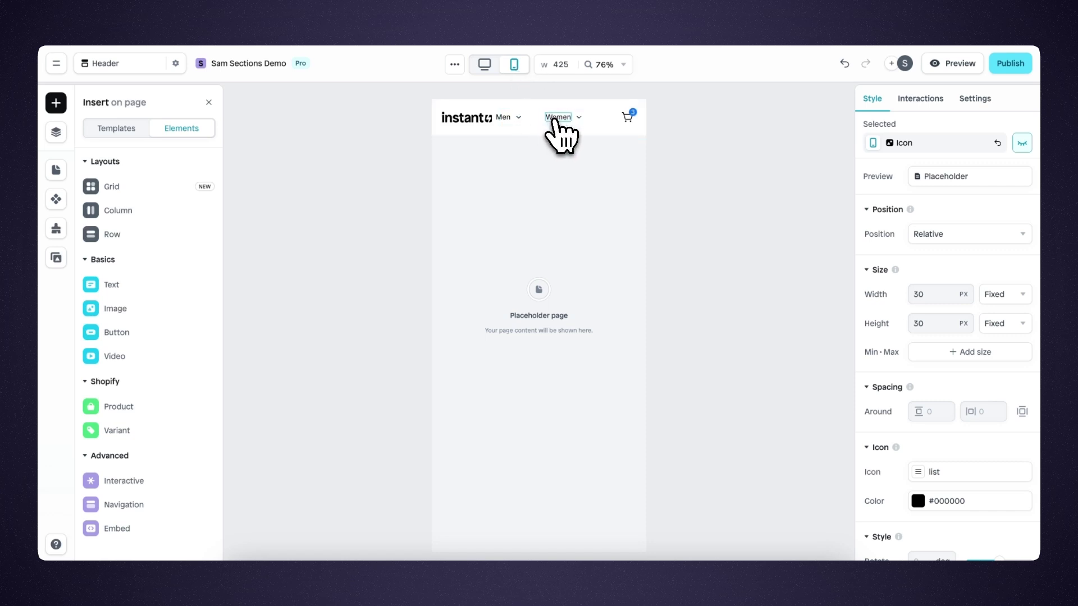
{"action": "left_click", "coordinate": [56, 133]}
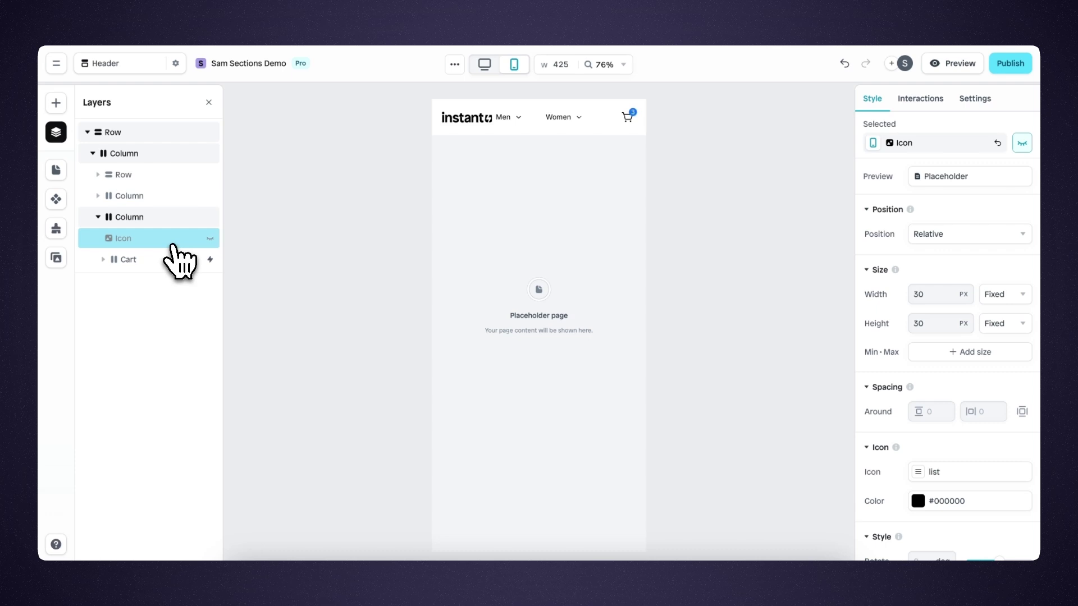
{"action": "left_click", "coordinate": [1022, 143]}
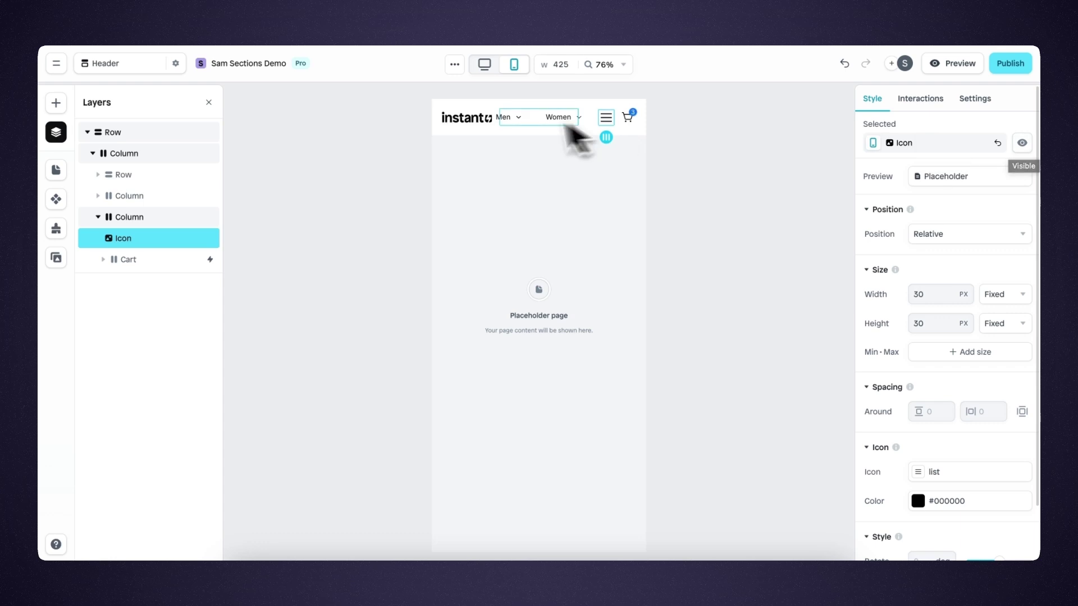
Step: Hide the column of dropdown menus in the mobile layout and move the list icon after the cart
{"action": "left_click", "coordinate": [545, 124]}
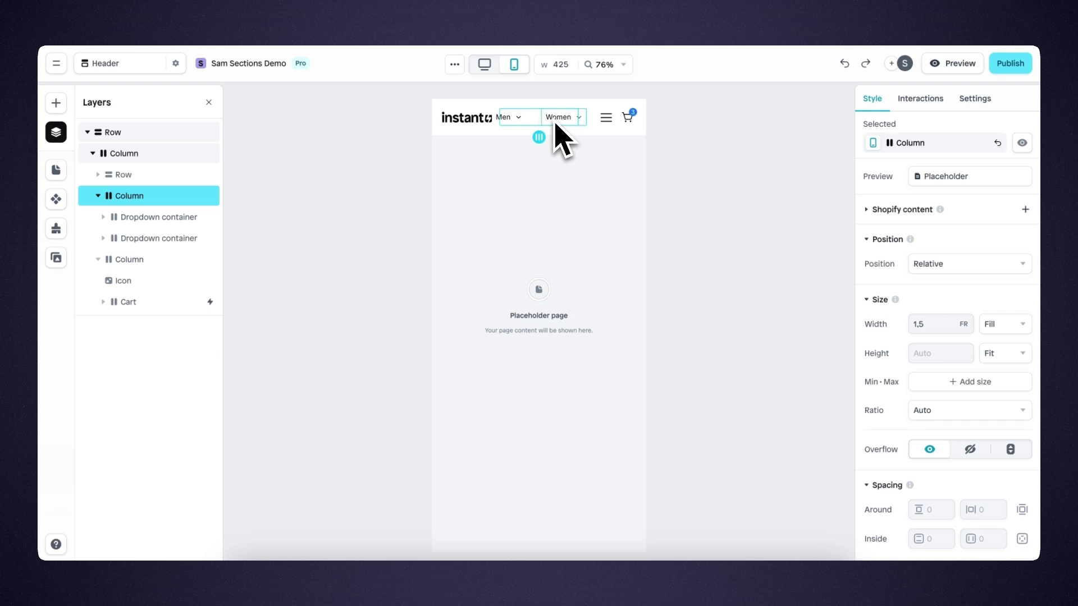
{"action": "left_click", "coordinate": [1021, 143]}
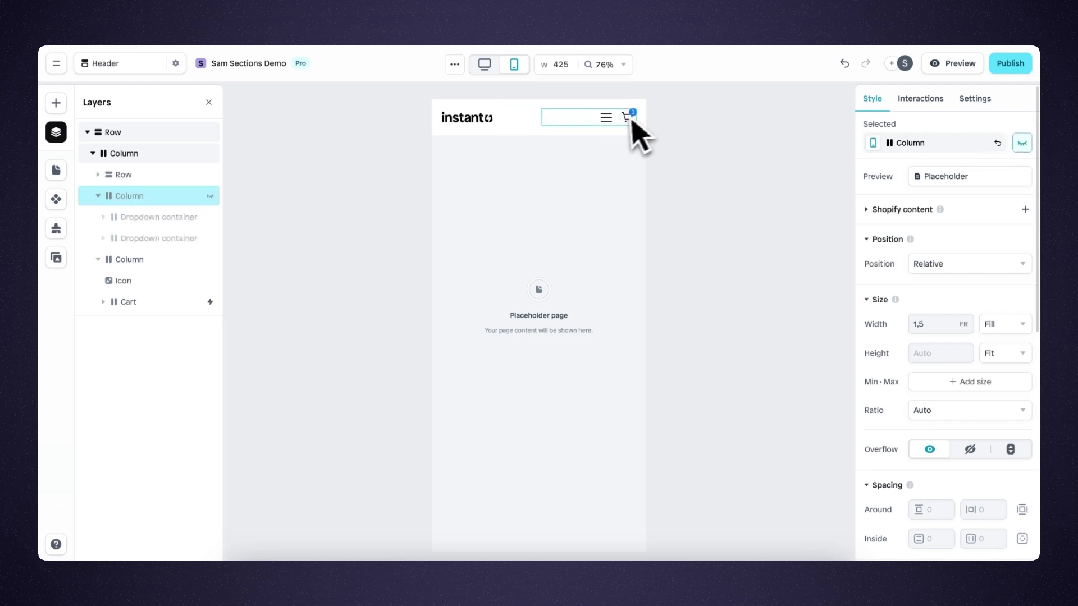
{"action": "left_click", "coordinate": [608, 121]}
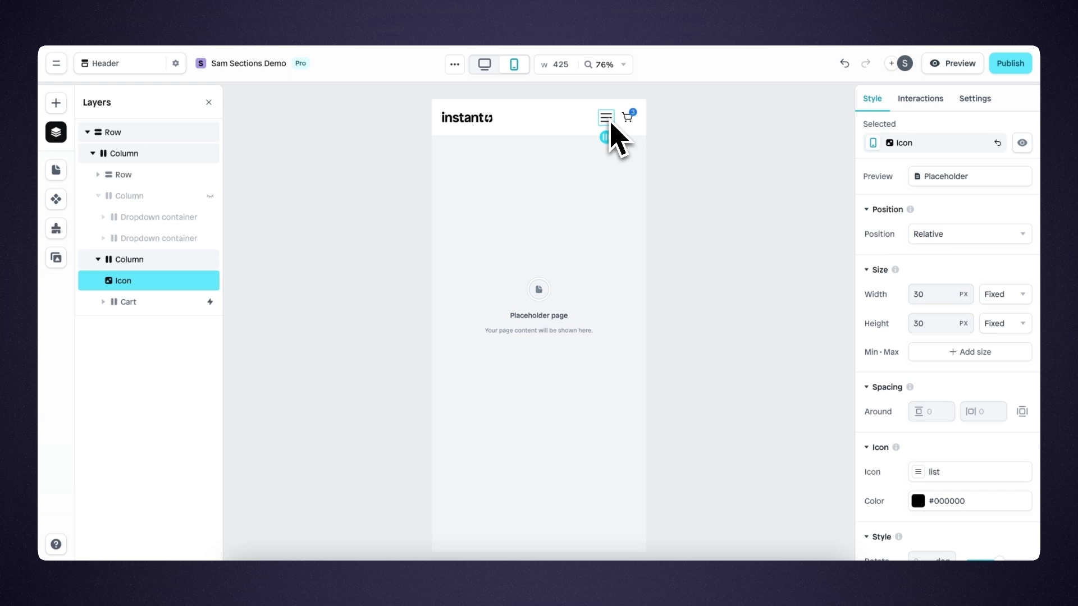
{"action": "key", "text": "alt+Down"}
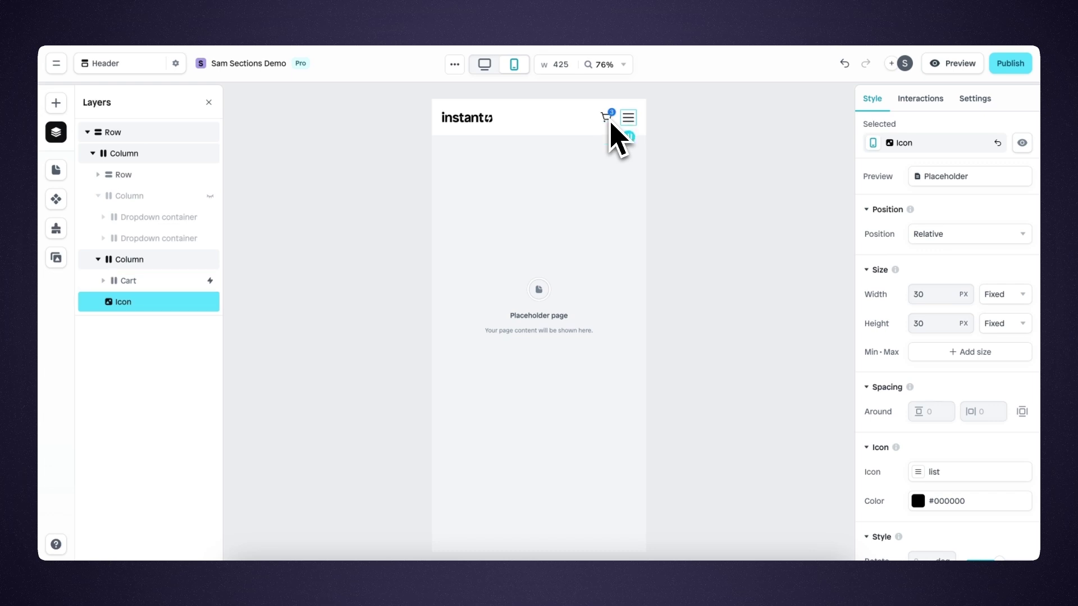
Step: Return to the desktop layout and insert an interactive Overlay element on the page
{"action": "left_click", "coordinate": [484, 66]}
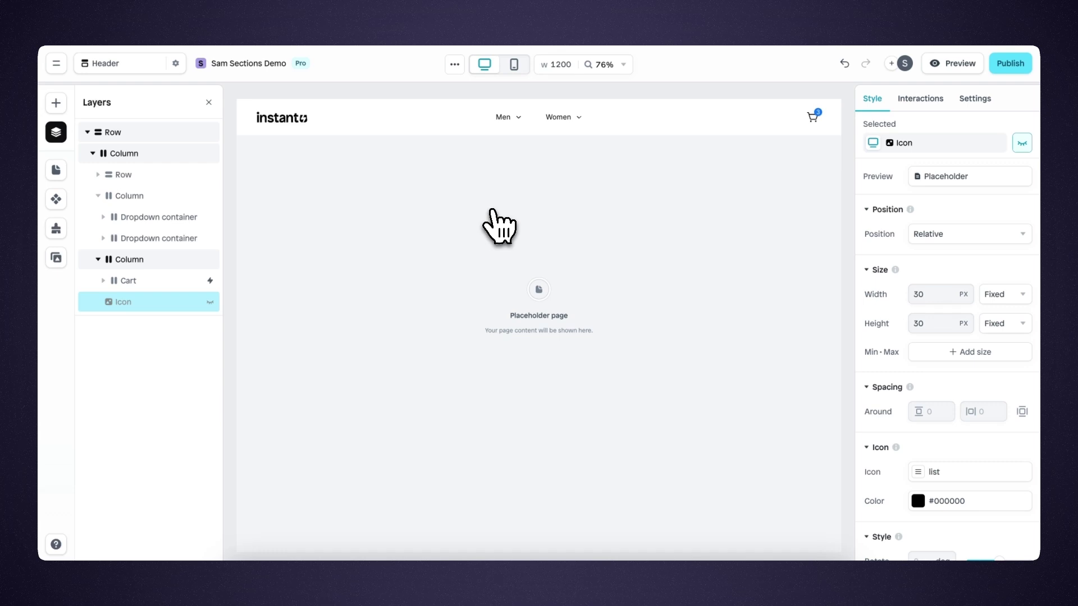
{"action": "left_click", "coordinate": [56, 102]}
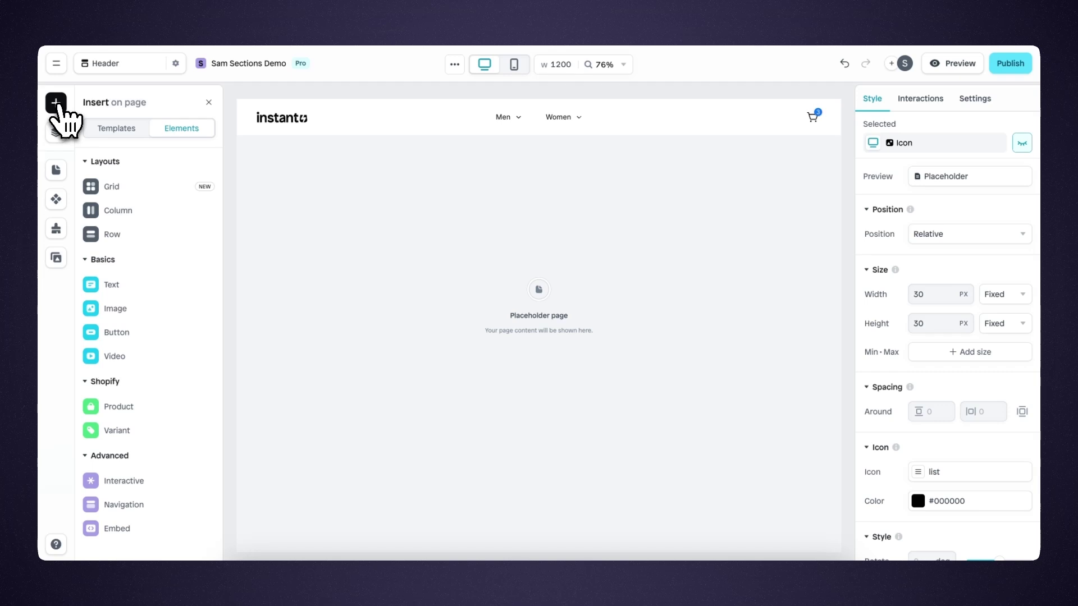
{"action": "mouse_move", "coordinate": [169, 481]}
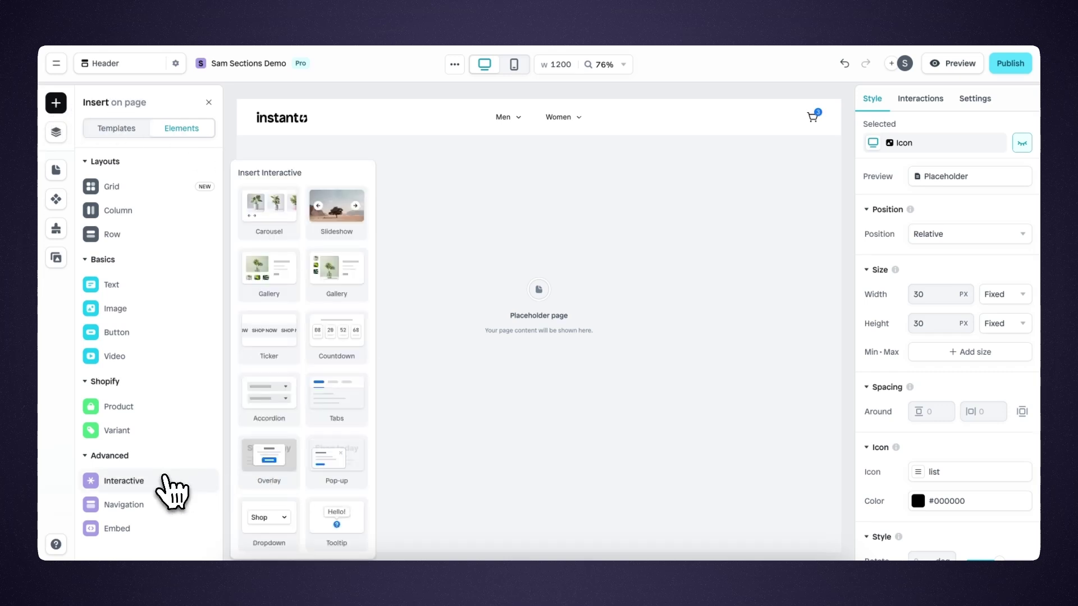
{"action": "left_click_drag", "start_coordinate": [275, 474], "coordinate": [508, 227]}
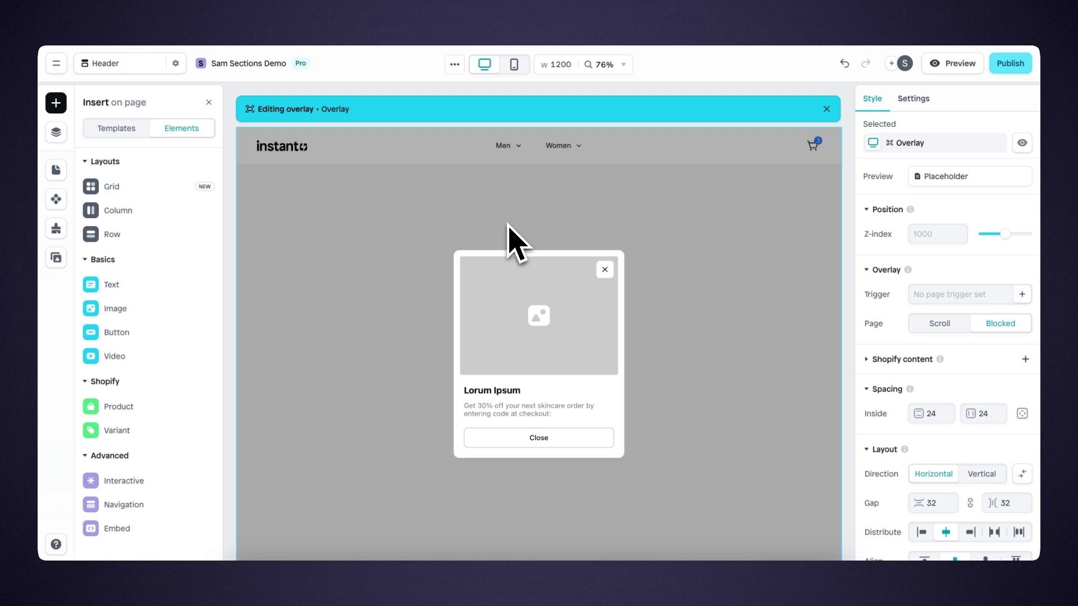
Step: Set the overlay's Content row to Absolute position and anchor it to the top-right corner
{"action": "left_click", "coordinate": [512, 257]}
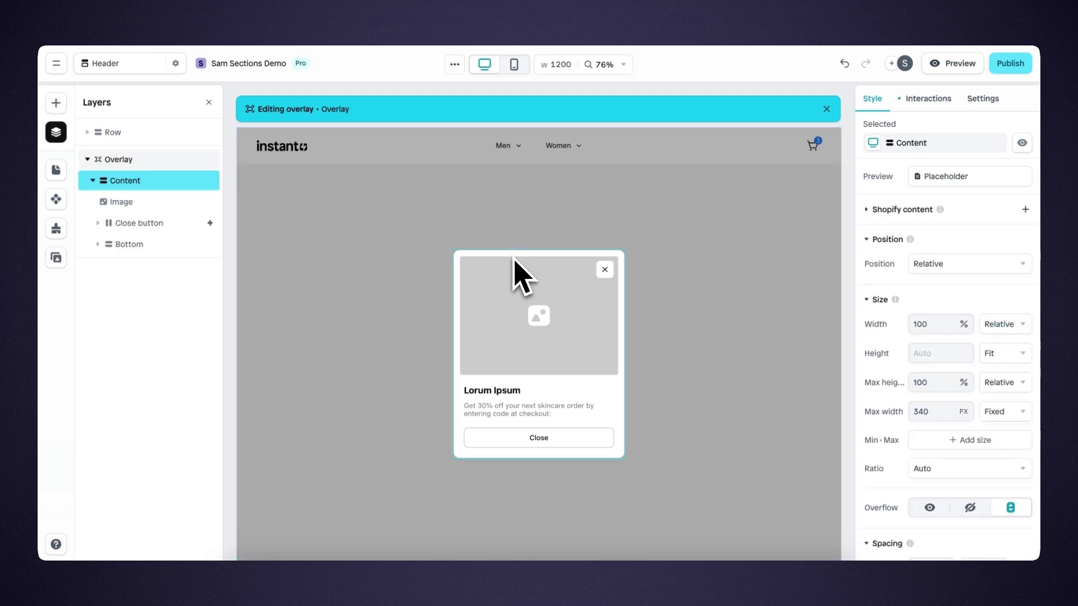
{"action": "left_click", "coordinate": [947, 266]}
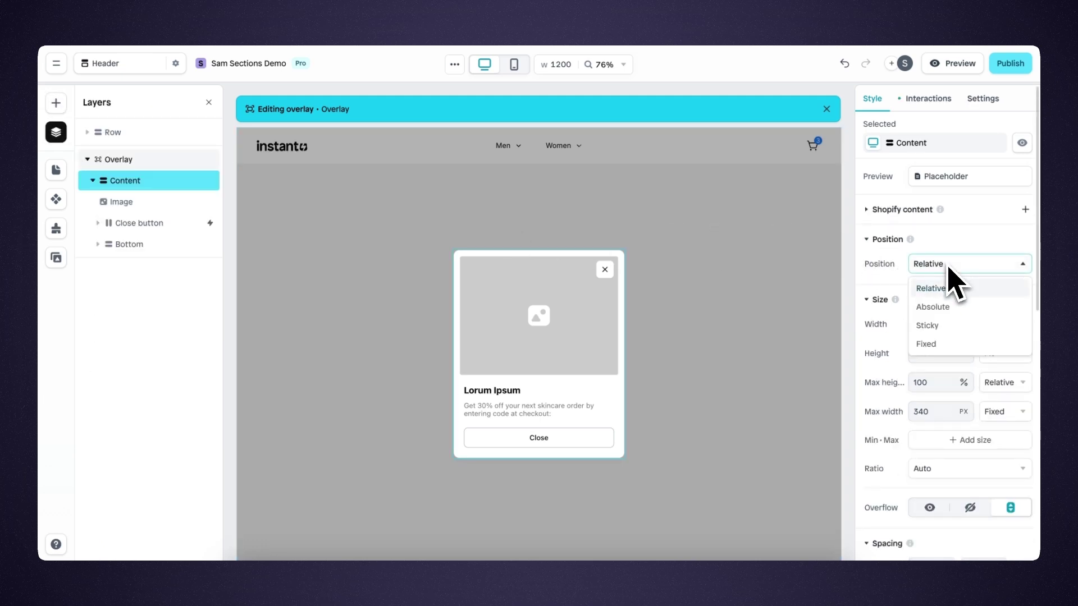
{"action": "left_click", "coordinate": [943, 306]}
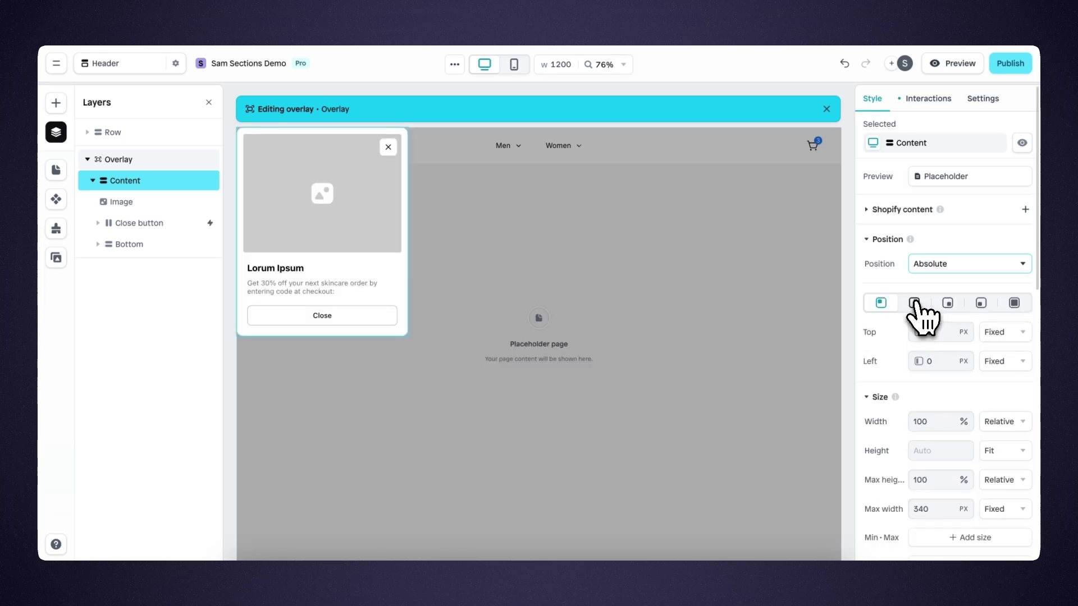
{"action": "left_click", "coordinate": [914, 304]}
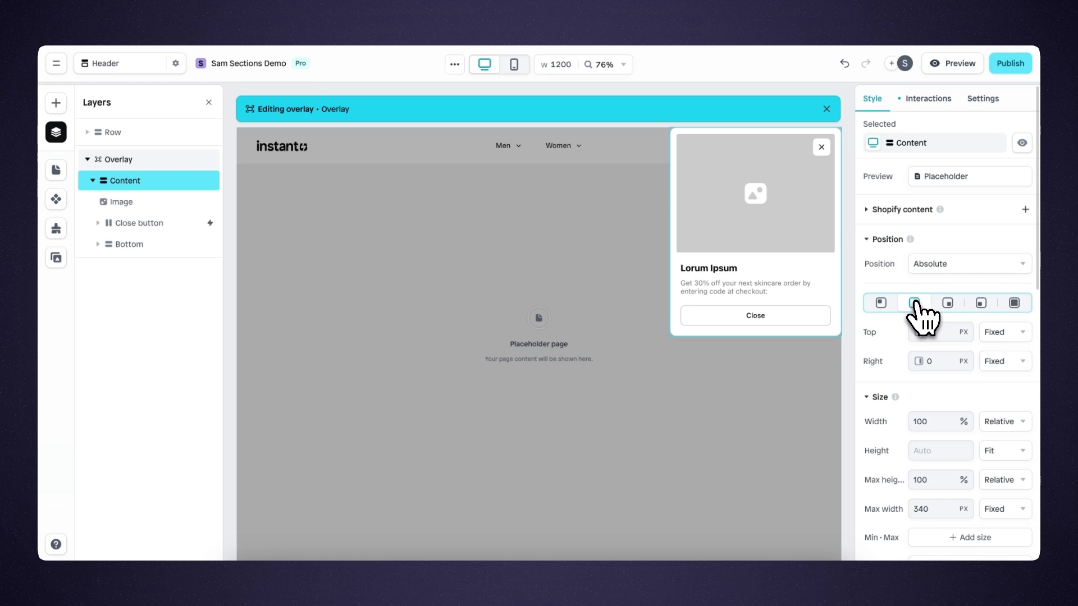
Step: Remove the Content row's corner radius and border, and anchor its Close button to the top-left corner
{"action": "scroll", "coordinate": [910, 344], "scroll_direction": "down", "scroll_amount": 10}
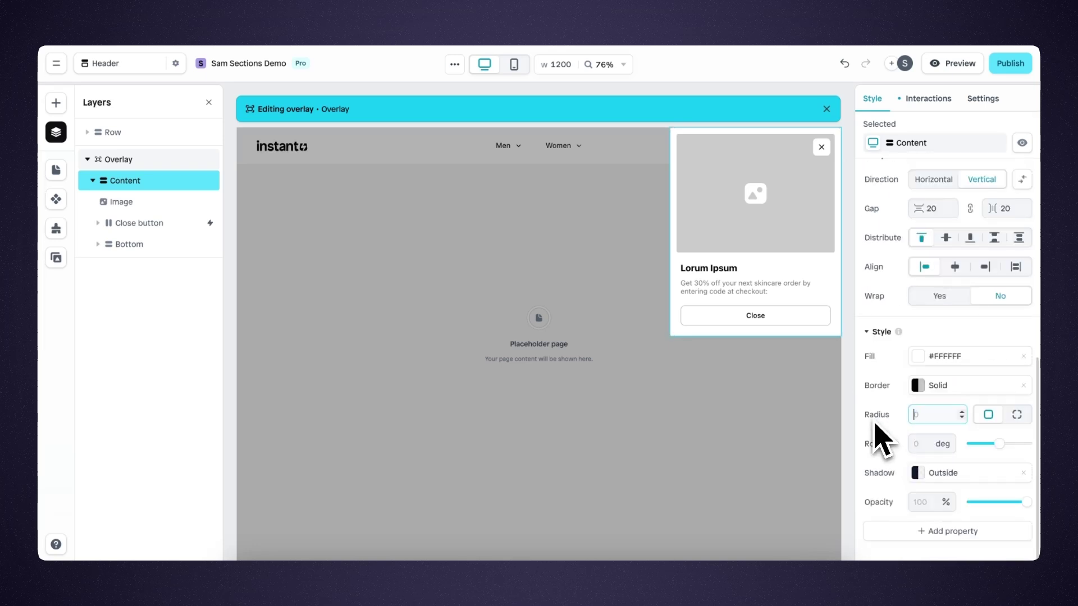
{"action": "key", "text": "BackSpace"}
{"action": "left_click", "coordinate": [1023, 385]}
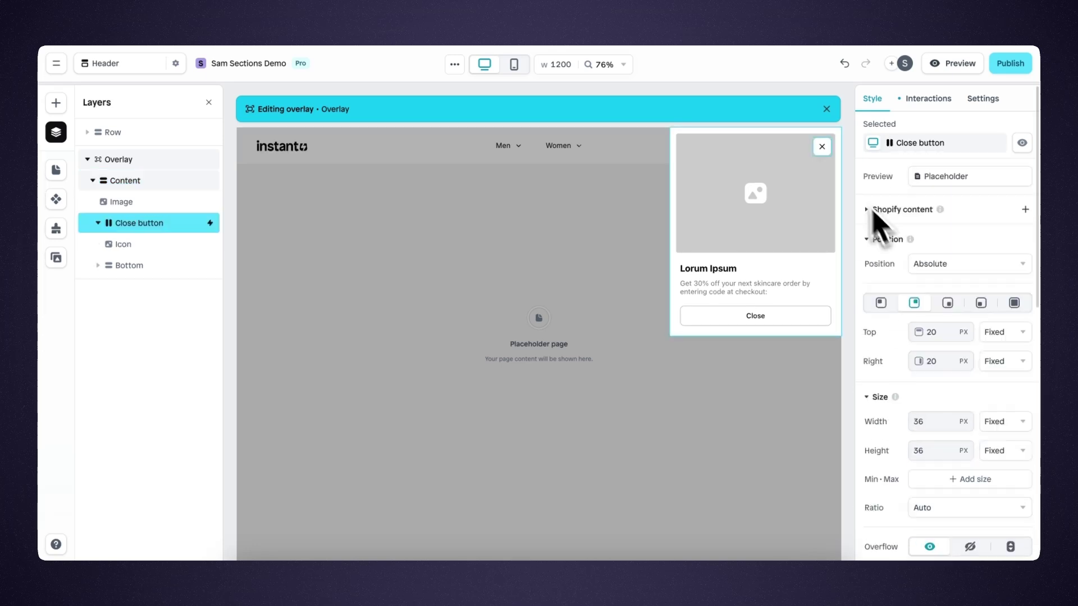
{"action": "left_click", "coordinate": [882, 304]}
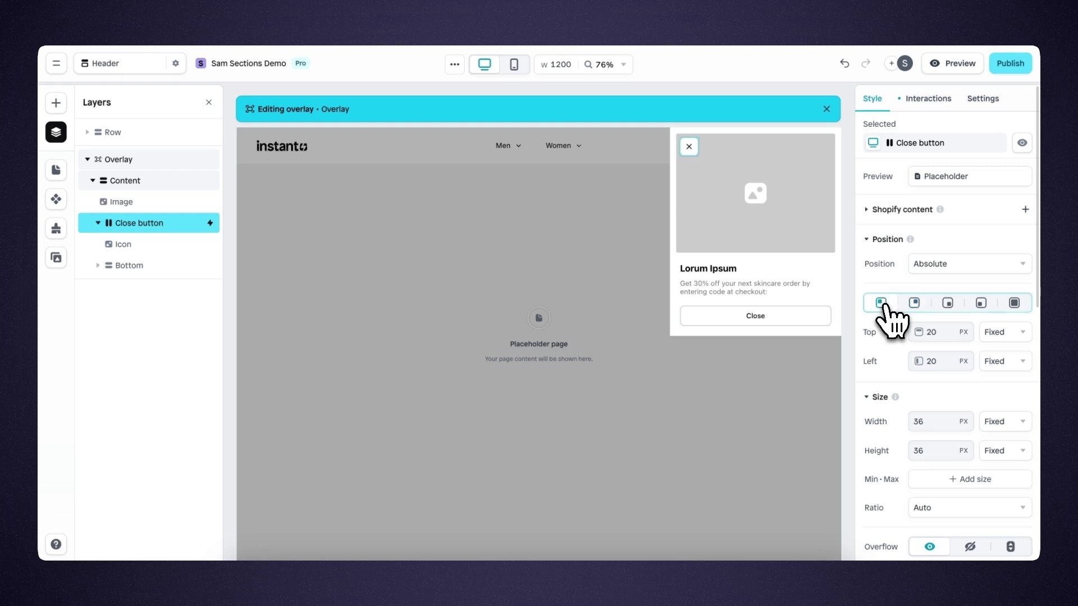
Step: Set the overlay Content row's inside spacing to 80 vertically and 20 horizontally
{"action": "left_click", "coordinate": [833, 163]}
{"action": "left_click", "coordinate": [839, 146]}
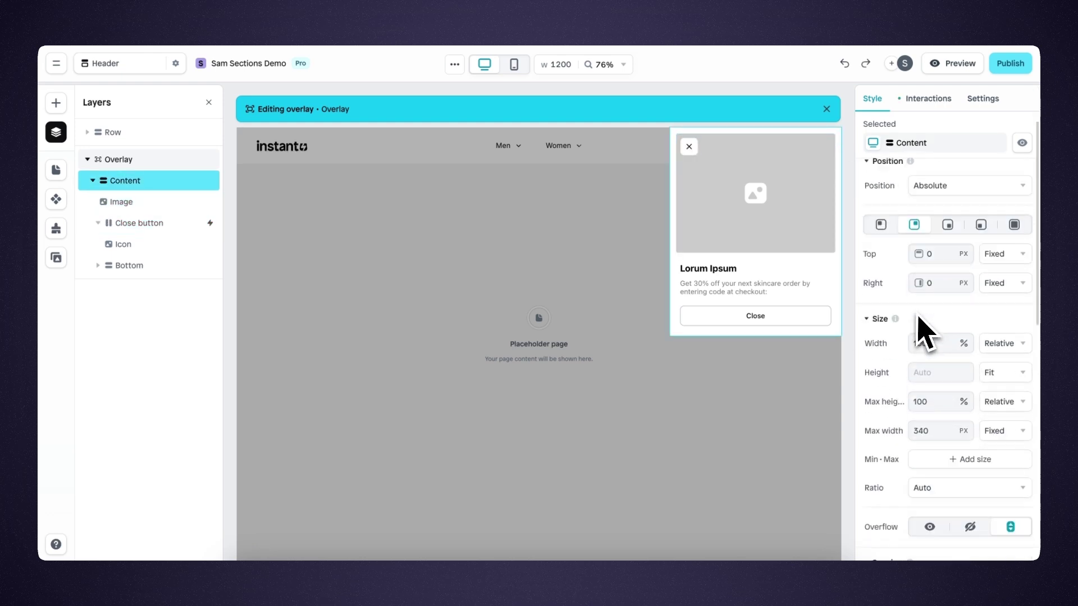
{"action": "scroll", "coordinate": [920, 324], "scroll_direction": "down", "scroll_amount": 5}
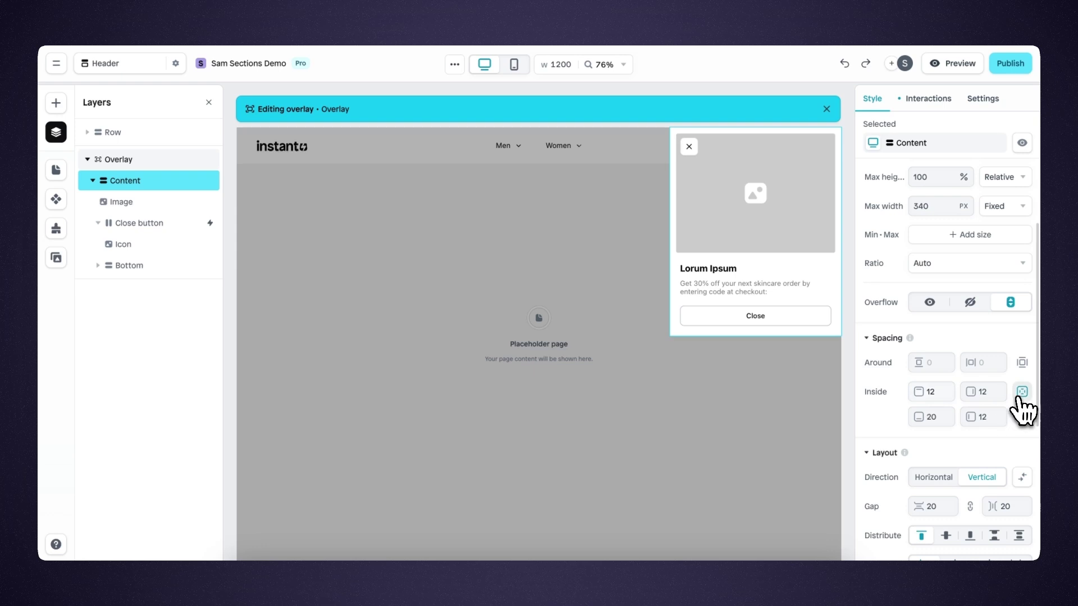
{"action": "left_click", "coordinate": [1022, 391]}
{"action": "left_click", "coordinate": [921, 391]}
{"action": "type", "text": "80"}
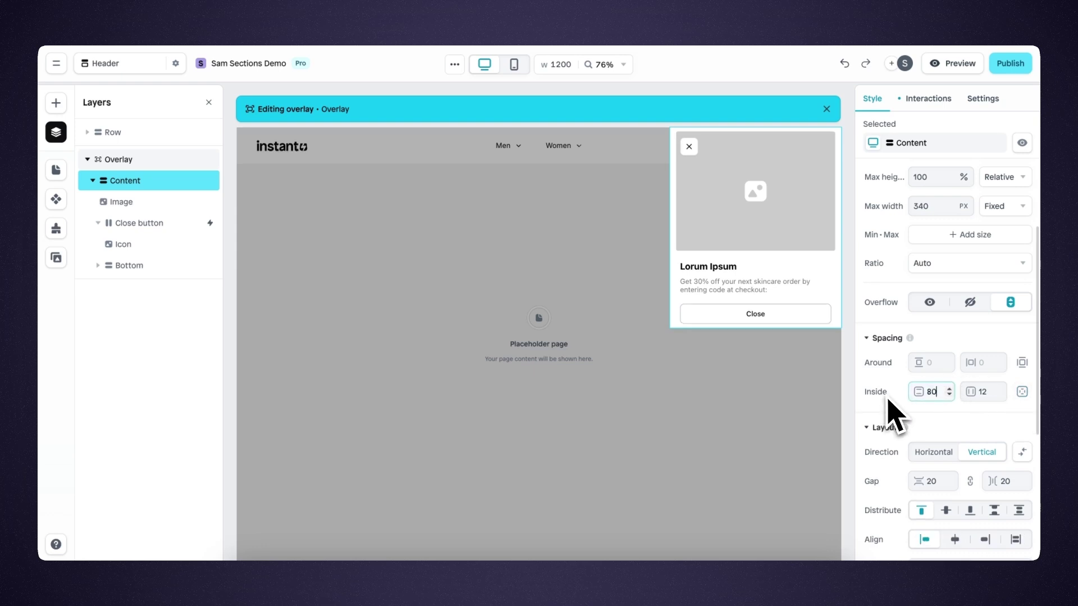
{"action": "left_click", "coordinate": [988, 391]}
{"action": "type", "text": "20"}
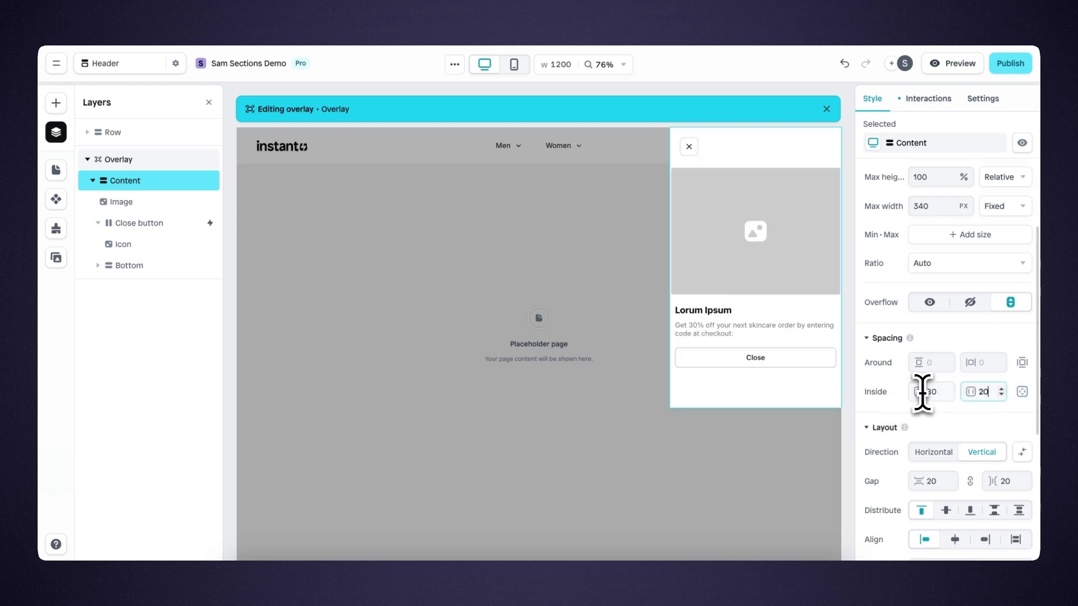
Step: Delete the placeholder image and the Bottom row with its text and Close button from the overlay content
{"action": "left_click", "coordinate": [766, 260]}
{"action": "key", "text": "Delete"}
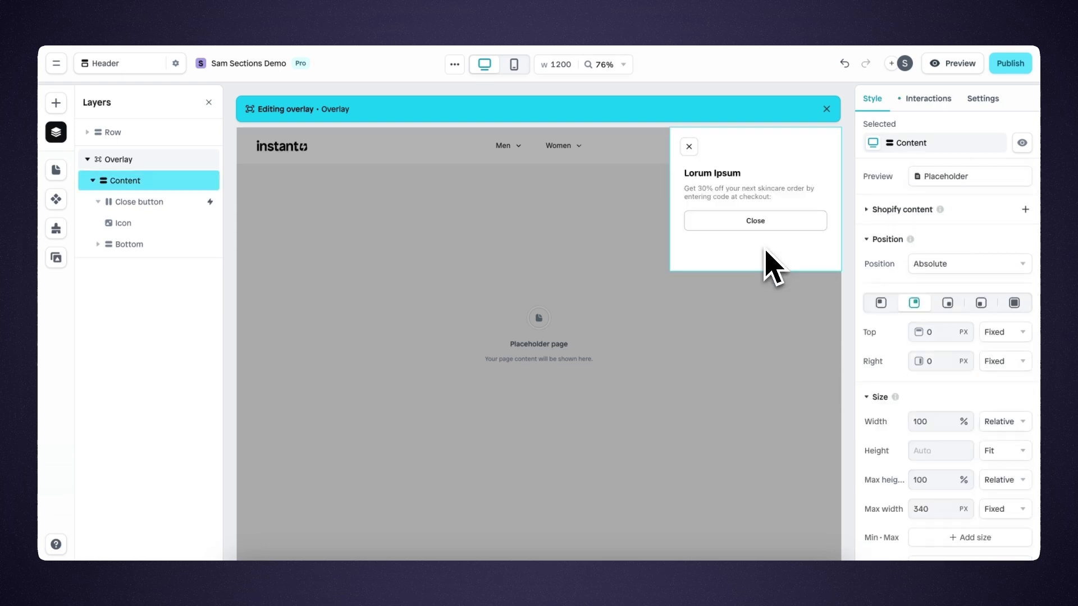
{"action": "left_click", "coordinate": [773, 212]}
{"action": "key", "text": "Delete"}
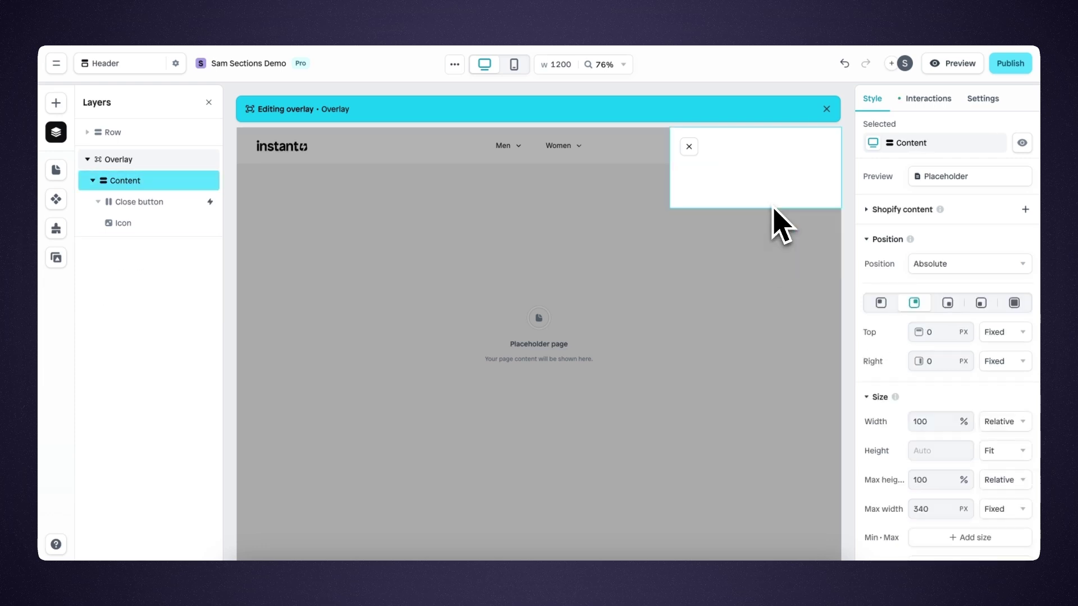
Step: Insert an interactive Accordion element into the overlay's Content row
{"action": "left_click", "coordinate": [55, 103]}
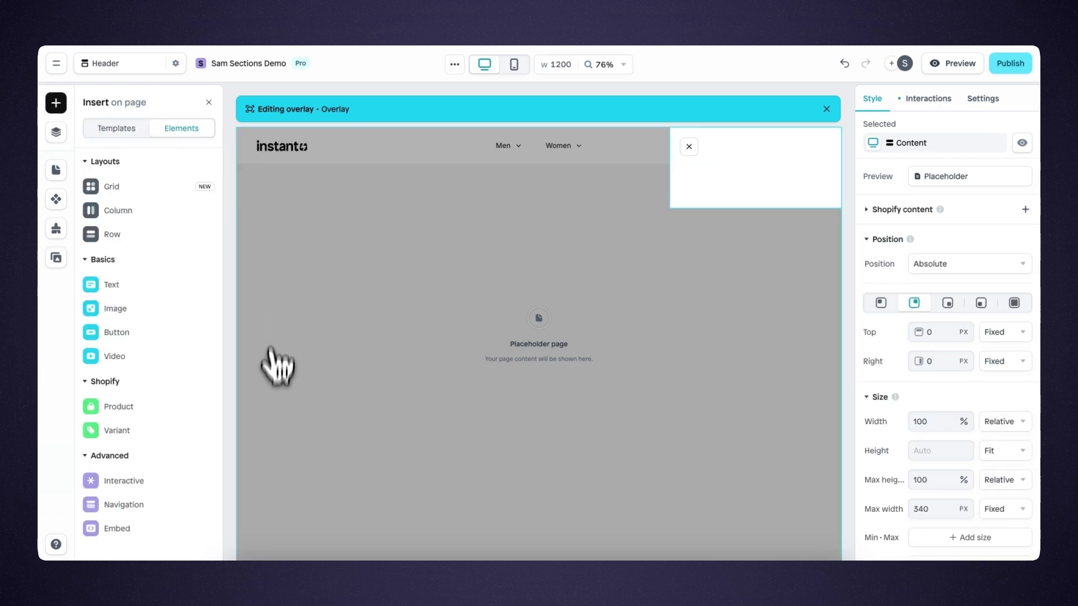
{"action": "mouse_move", "coordinate": [208, 486]}
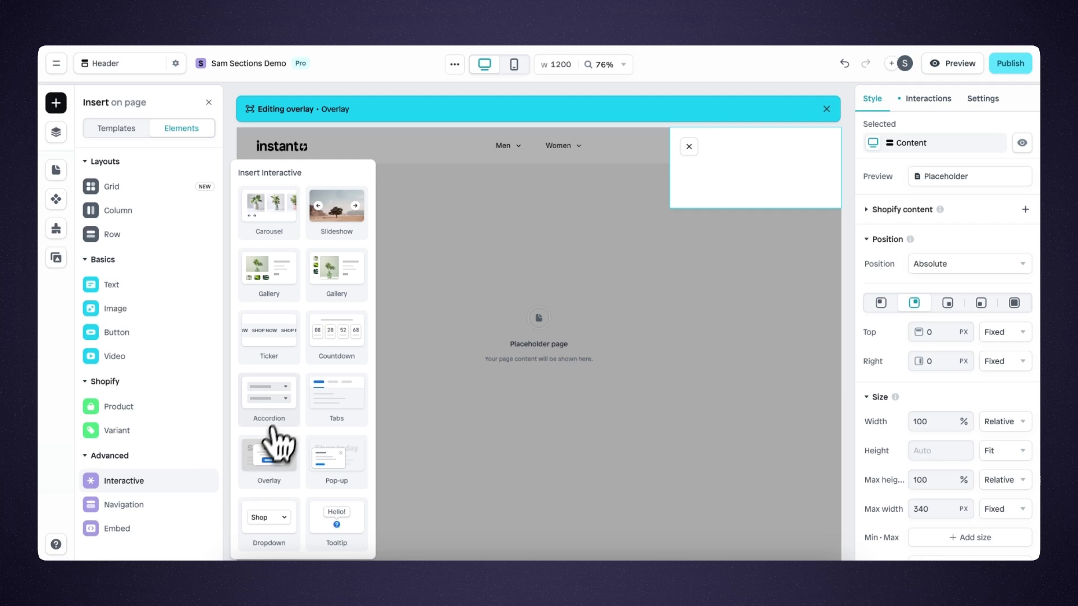
{"action": "left_click_drag", "start_coordinate": [273, 428], "coordinate": [712, 147]}
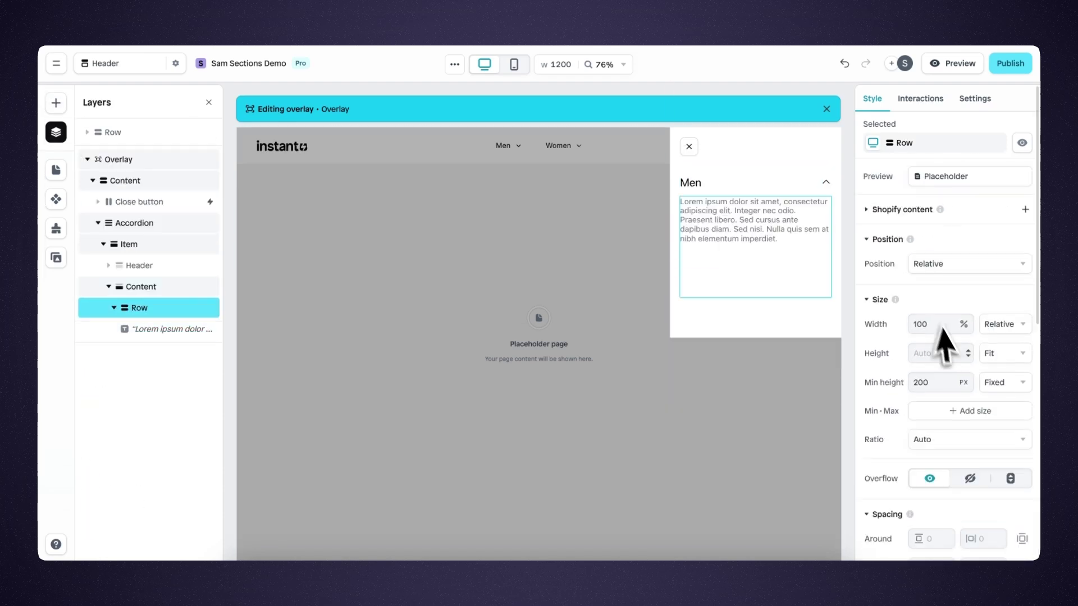
Step: Change the text of the second "All Products" row in the Men accordion item to "Shoes"
{"action": "left_click", "coordinate": [782, 184]}
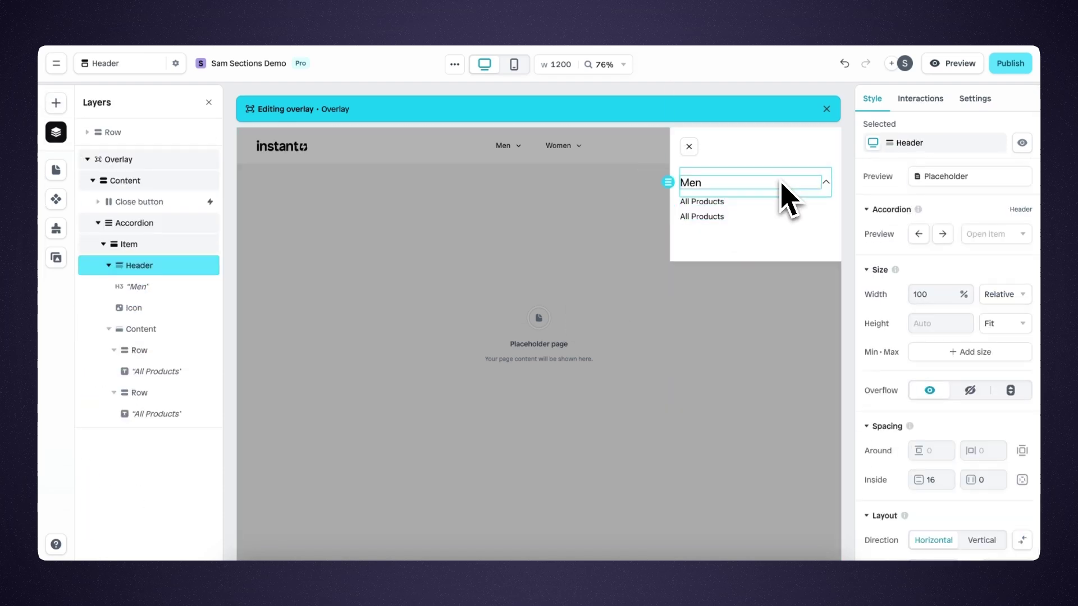
{"action": "left_click", "coordinate": [771, 206]}
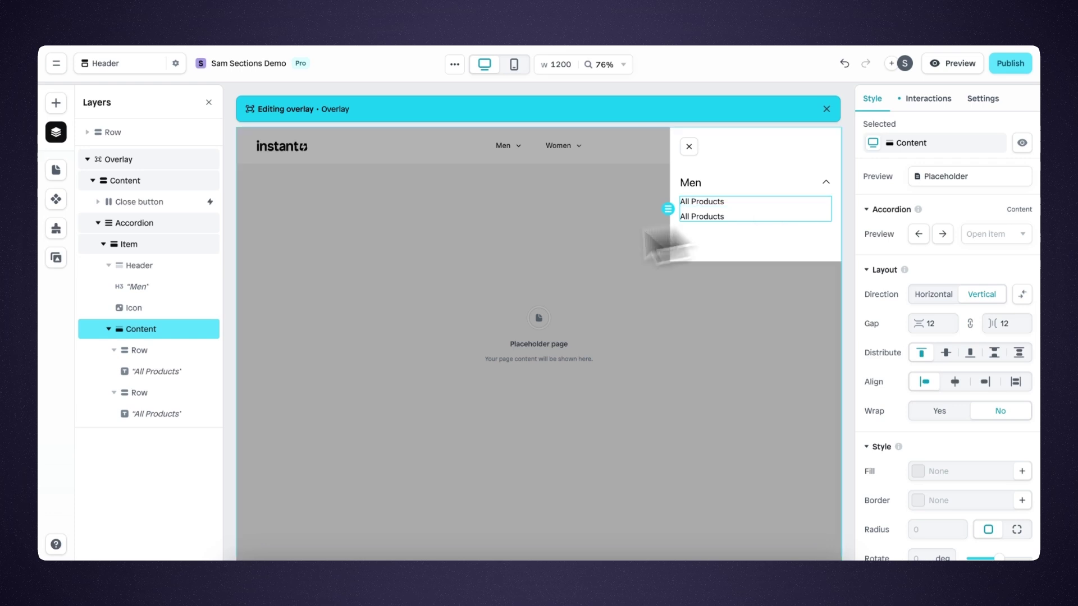
{"action": "left_click", "coordinate": [167, 353]}
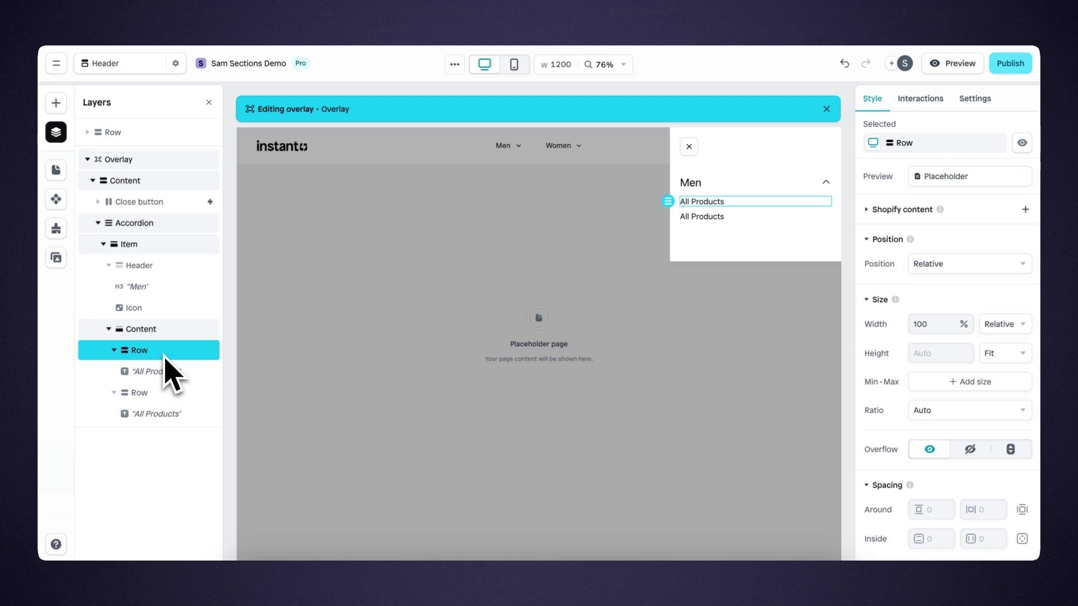
{"action": "left_click", "coordinate": [162, 418]}
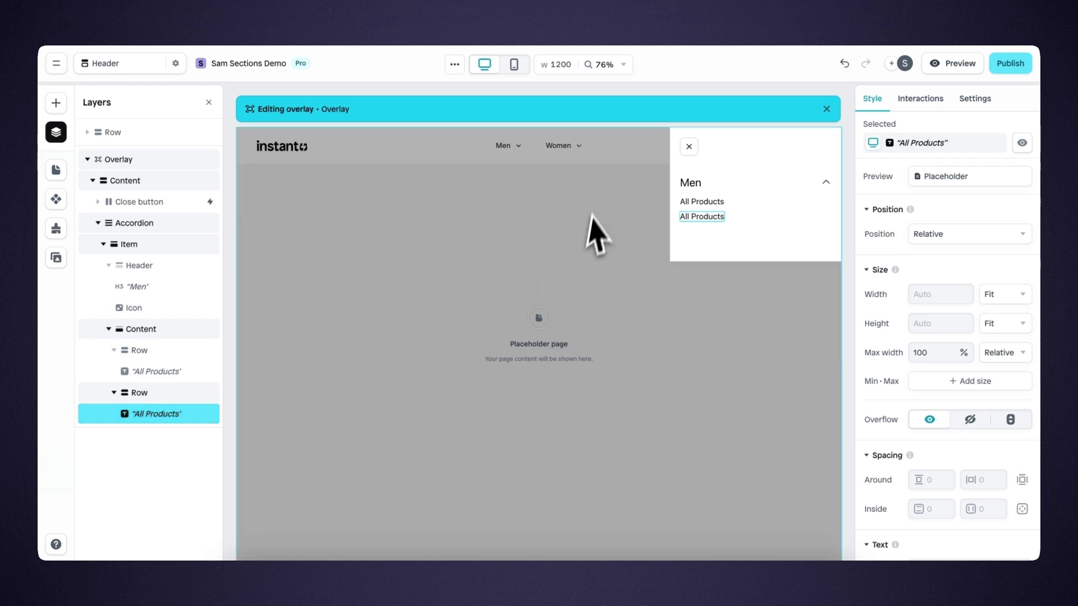
{"action": "double_click", "coordinate": [703, 216]}
{"action": "type", "text": "Shoes"}
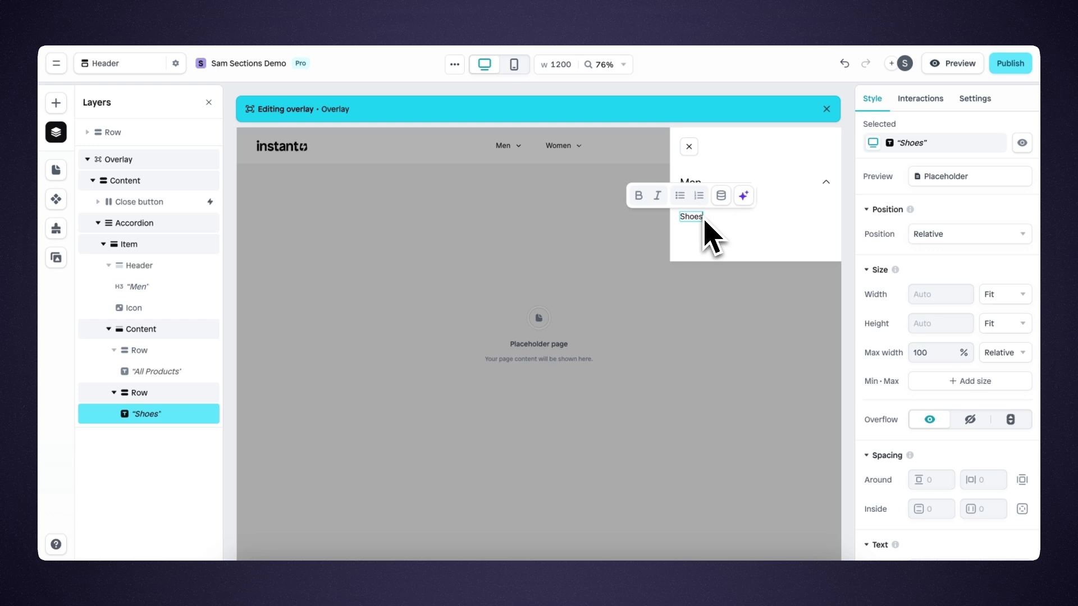
Step: Duplicate the Shoes row in the Men accordion item and change the copy's text to "T-shirts"
{"action": "left_click", "coordinate": [163, 393]}
{"action": "key", "text": "ctrl+d"}
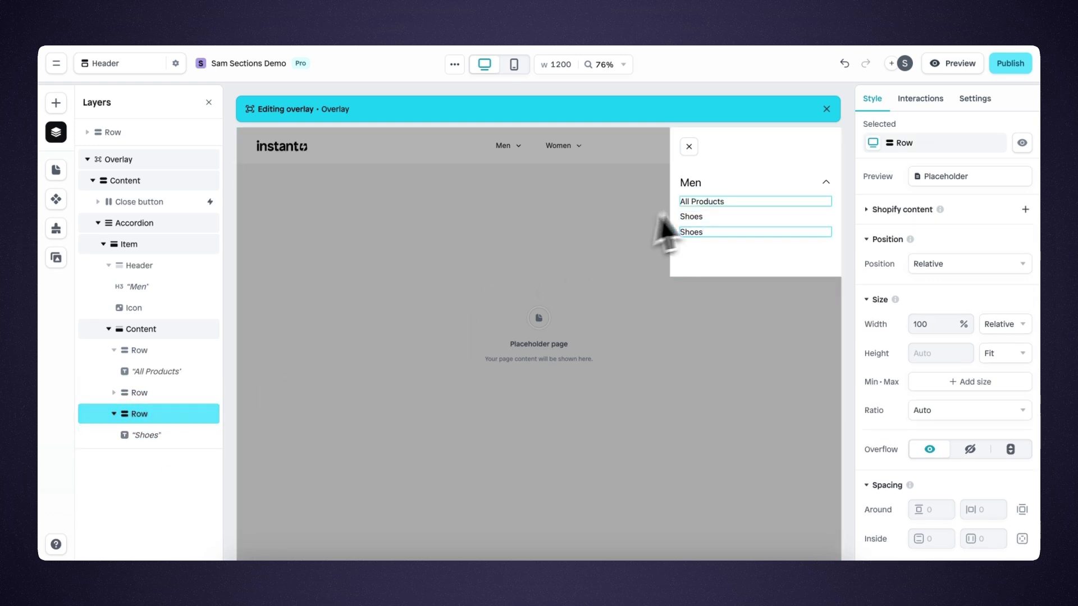
{"action": "double_click", "coordinate": [693, 231]}
{"action": "type", "text": "T"}
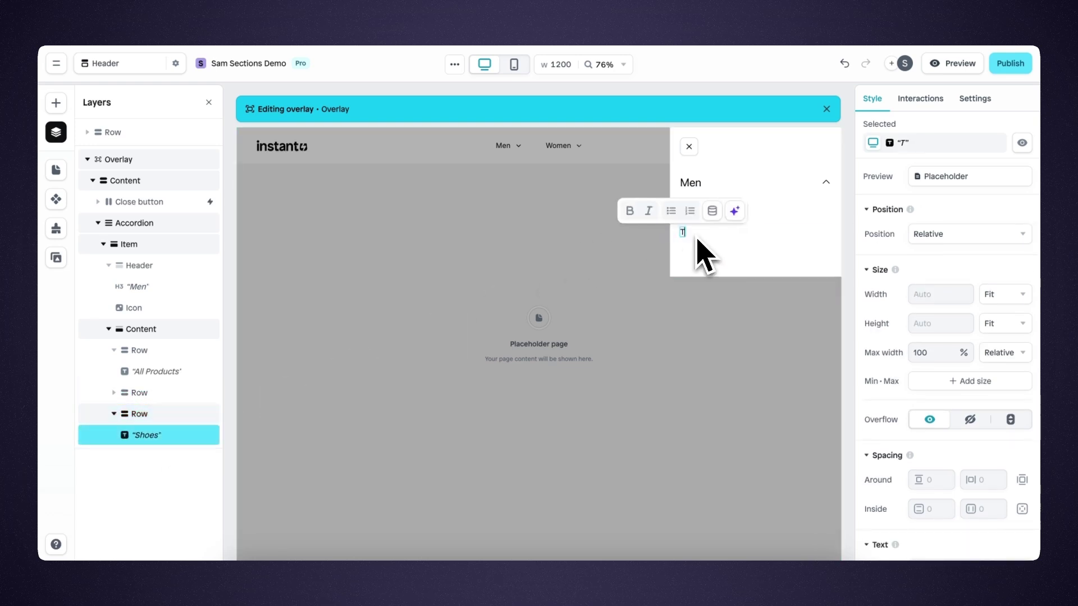
{"action": "type", "text": "-shirts"}
{"action": "key", "text": "Escape"}
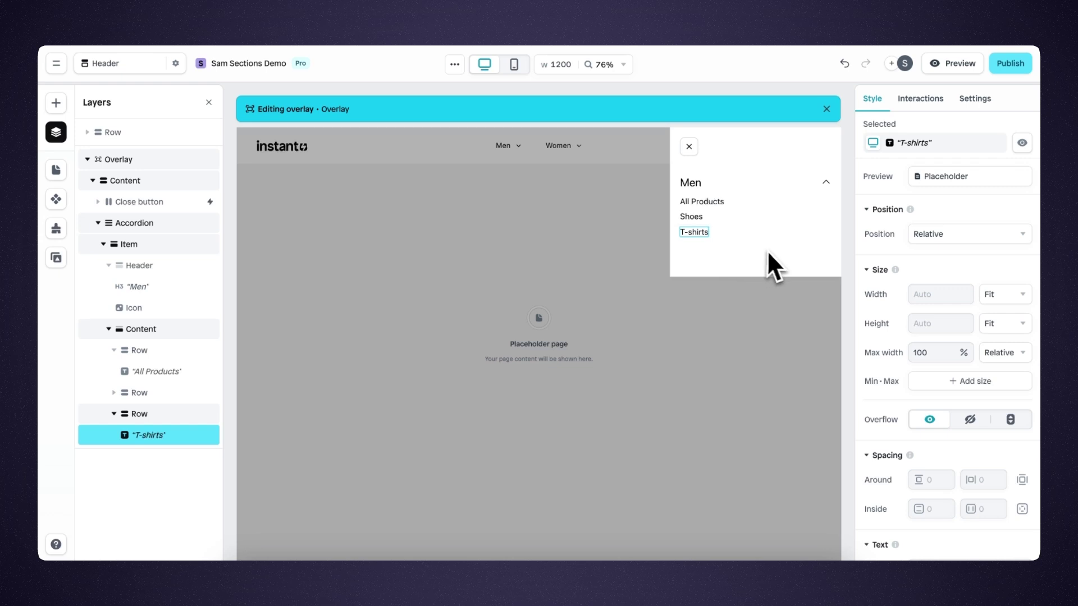
Step: Duplicate the Men accordion item and change the copy's heading to "Women"
{"action": "left_click", "coordinate": [767, 203]}
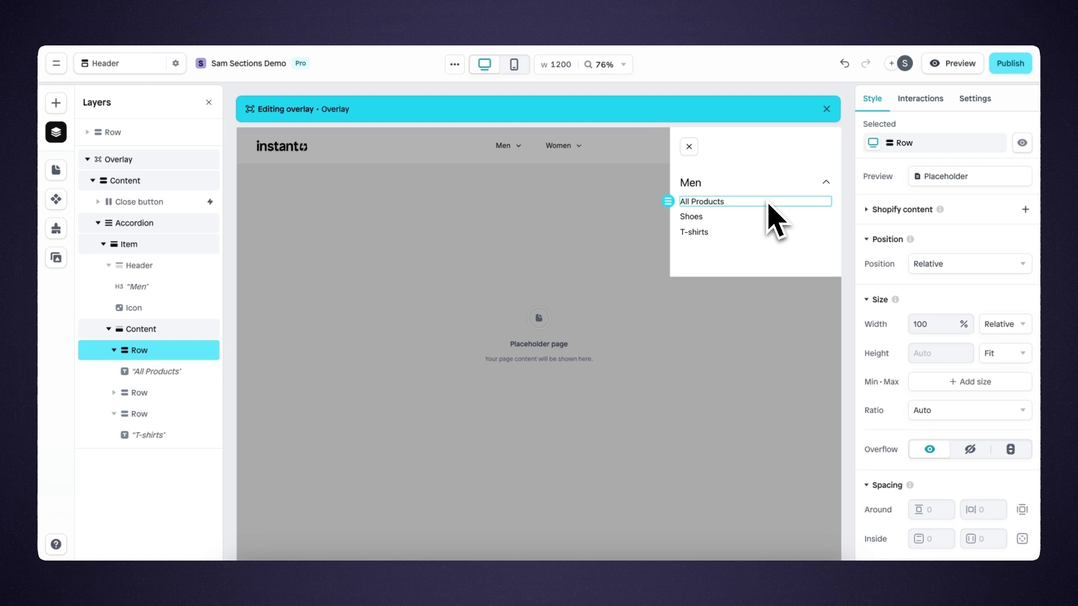
{"action": "left_click", "coordinate": [769, 226]}
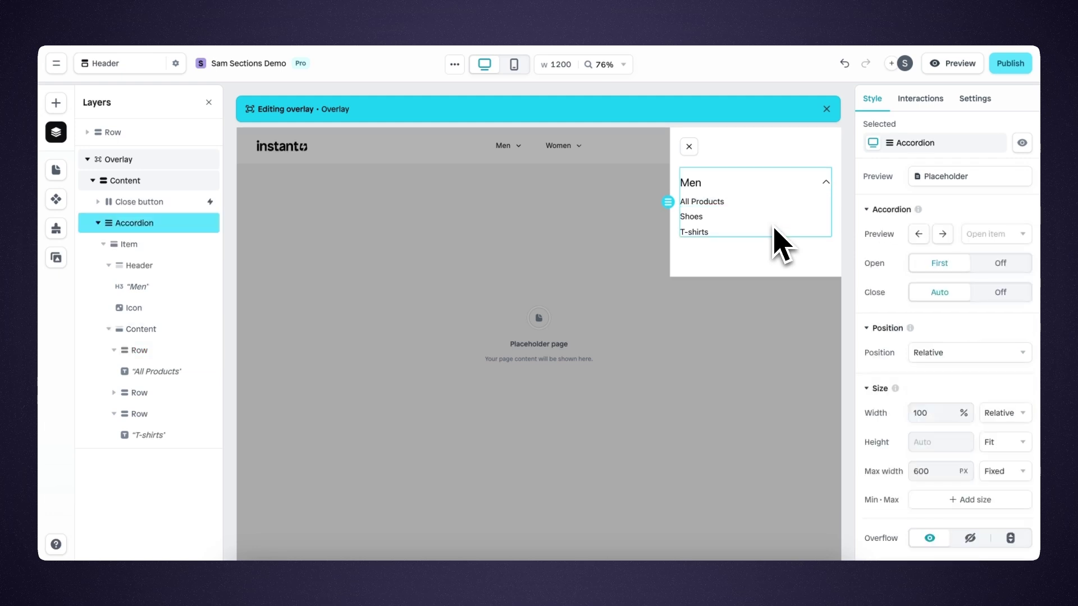
{"action": "left_click", "coordinate": [134, 246]}
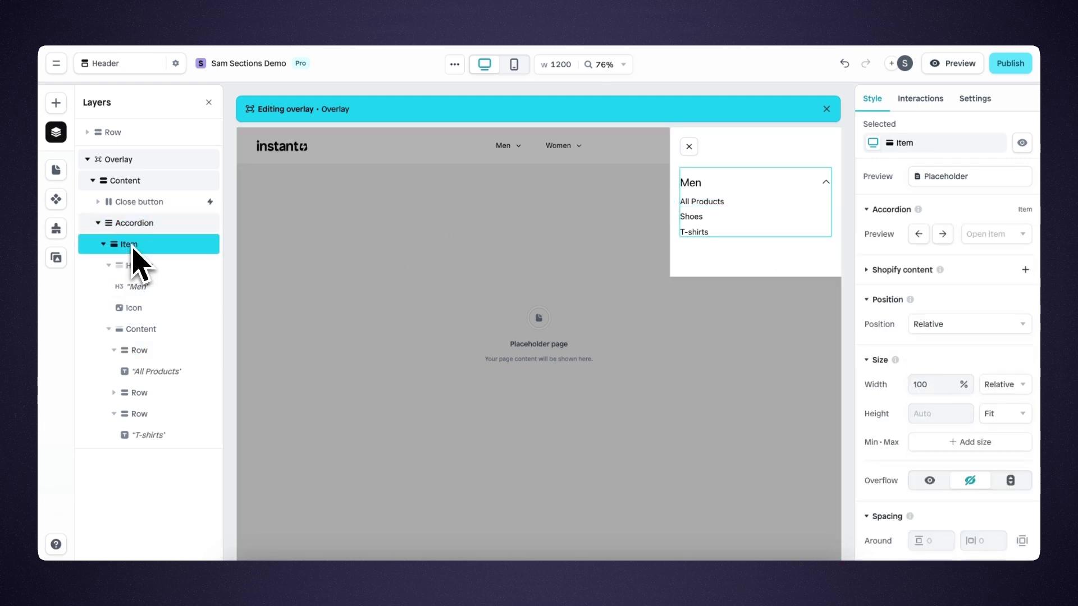
{"action": "key", "text": "ctrl+d"}
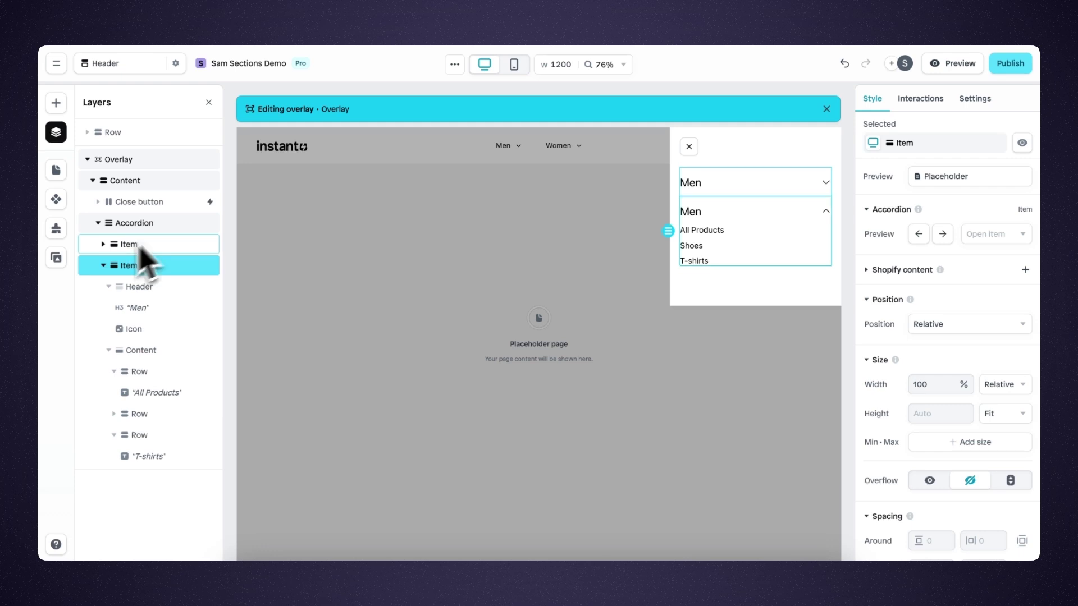
{"action": "left_click", "coordinate": [693, 215]}
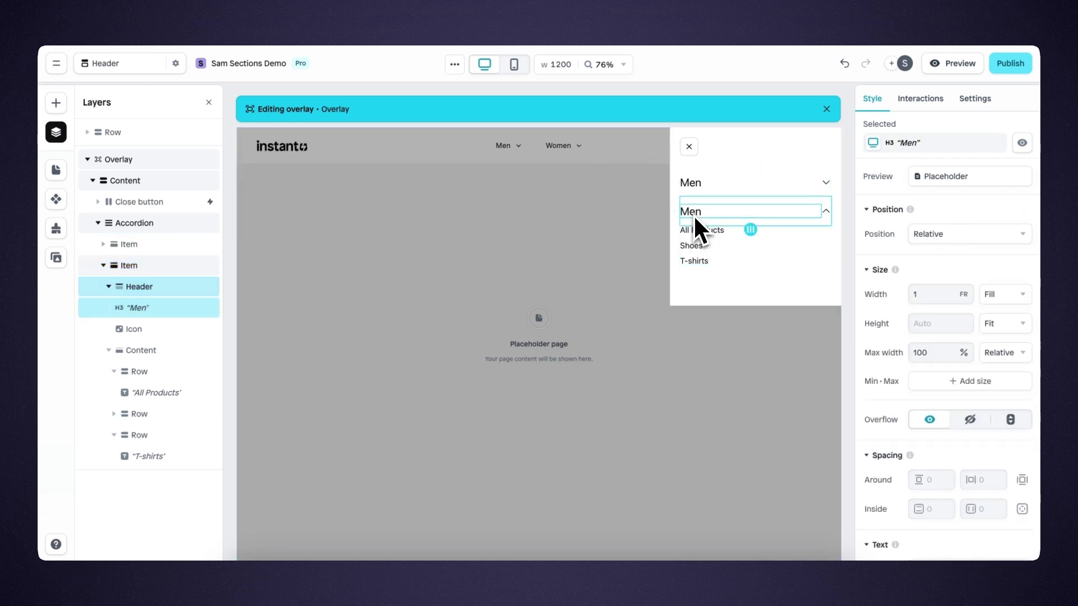
{"action": "double_click", "coordinate": [693, 214]}
{"action": "type", "text": "Women"}
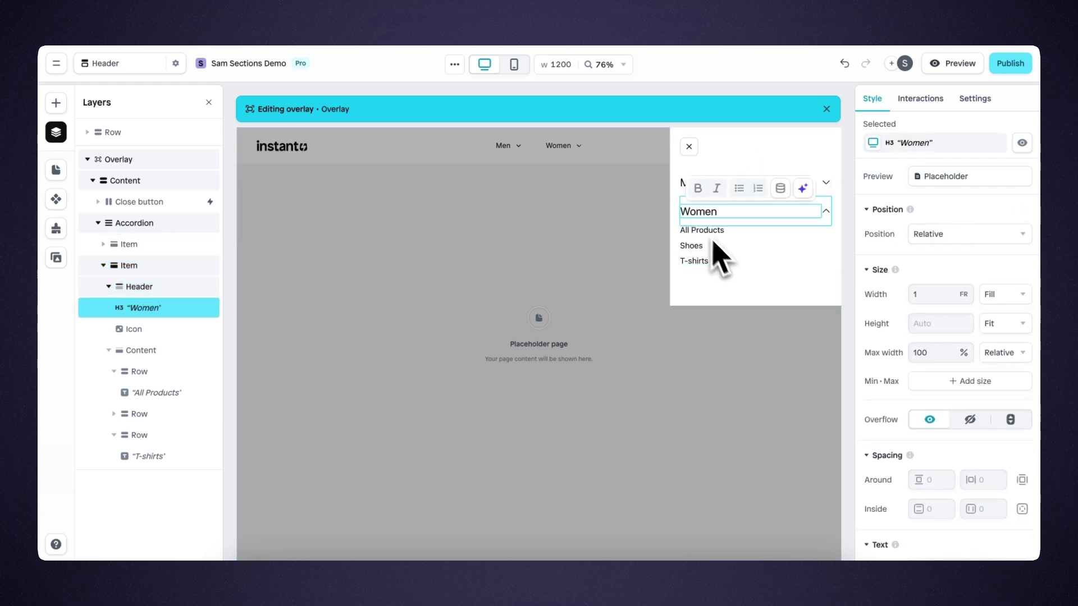
{"action": "key", "text": "Escape"}
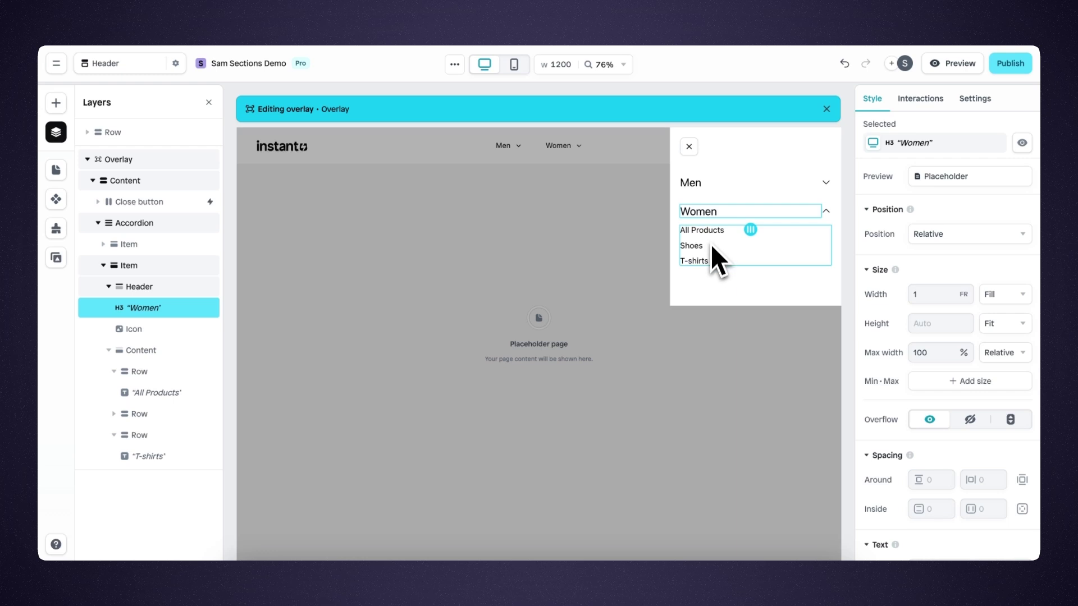
Step: Set the overlay Content row's height to Relative at 100%
{"action": "left_click", "coordinate": [711, 240]}
{"action": "left_click", "coordinate": [761, 149]}
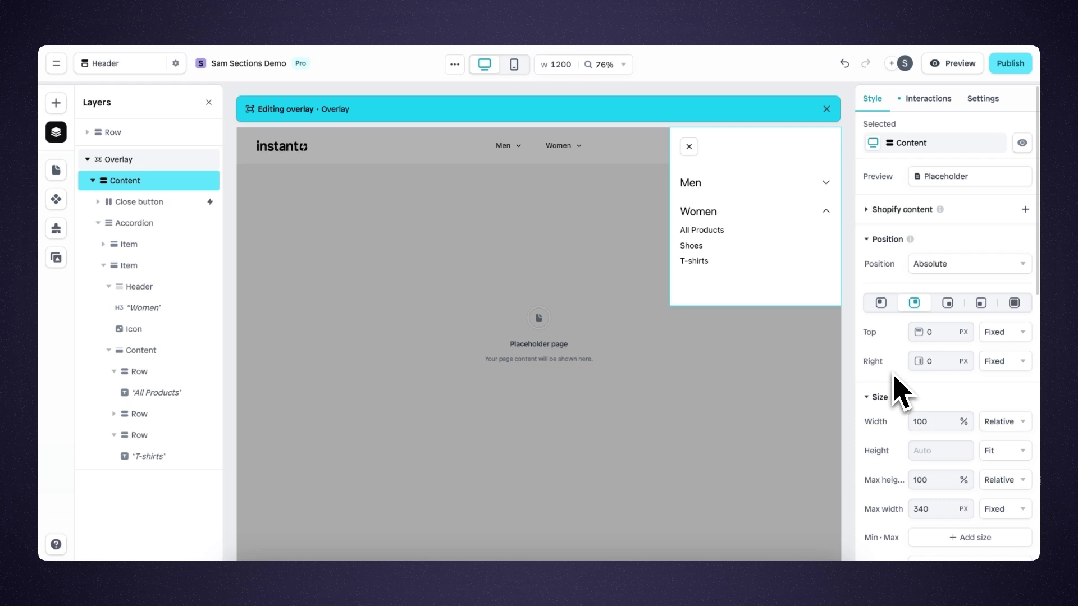
{"action": "scroll", "coordinate": [894, 384], "scroll_direction": "down", "scroll_amount": 2}
{"action": "left_click", "coordinate": [1019, 344]}
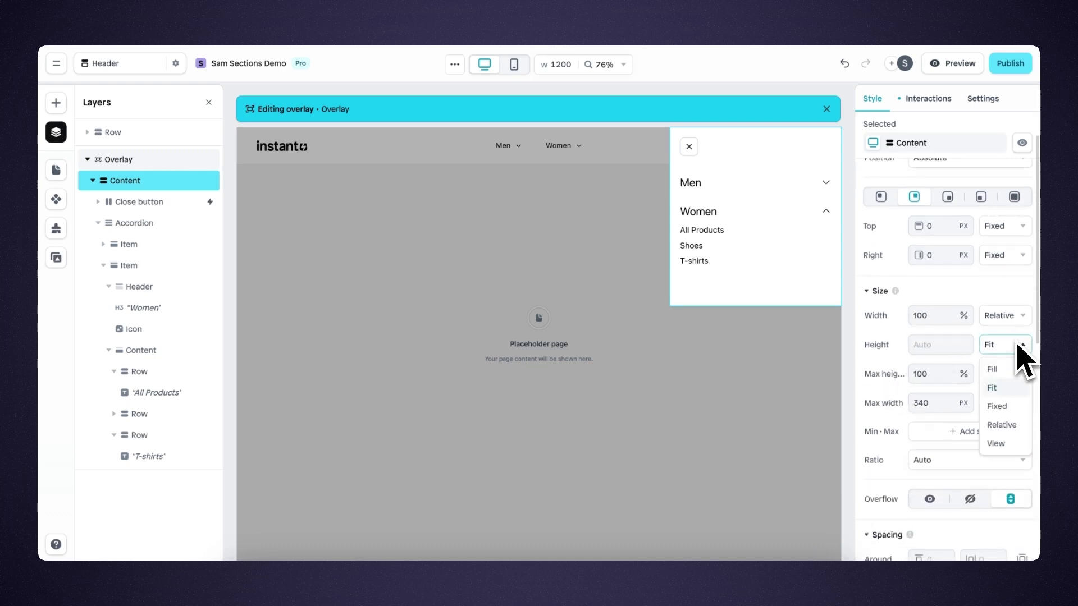
{"action": "left_click", "coordinate": [1004, 424]}
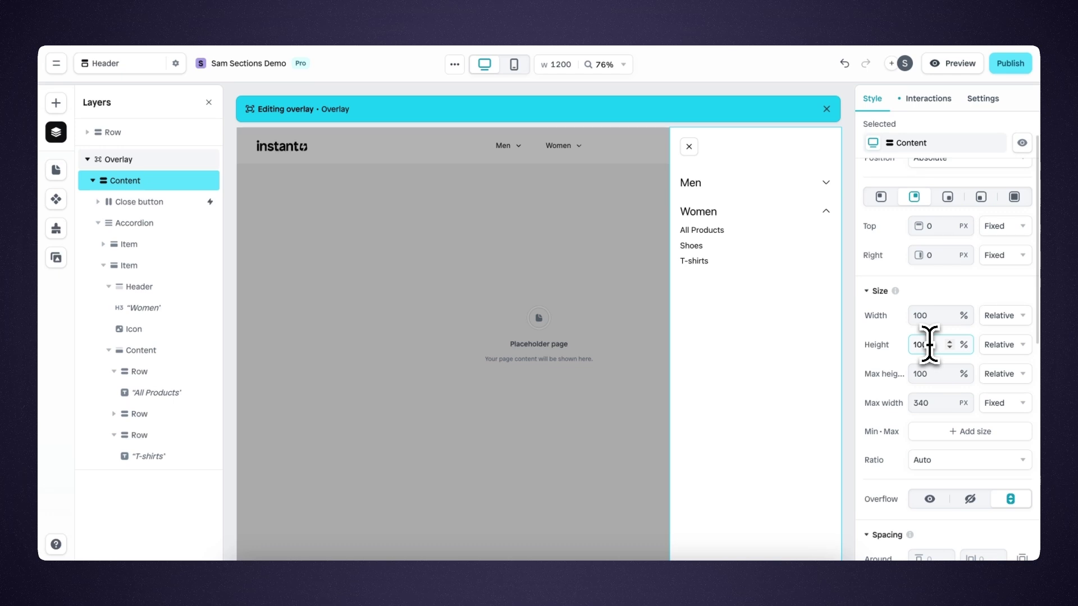
Step: In the mobile layout, add a Trigger overlay action to the header's menu icon that toggles Overlay
{"action": "left_click", "coordinate": [513, 64]}
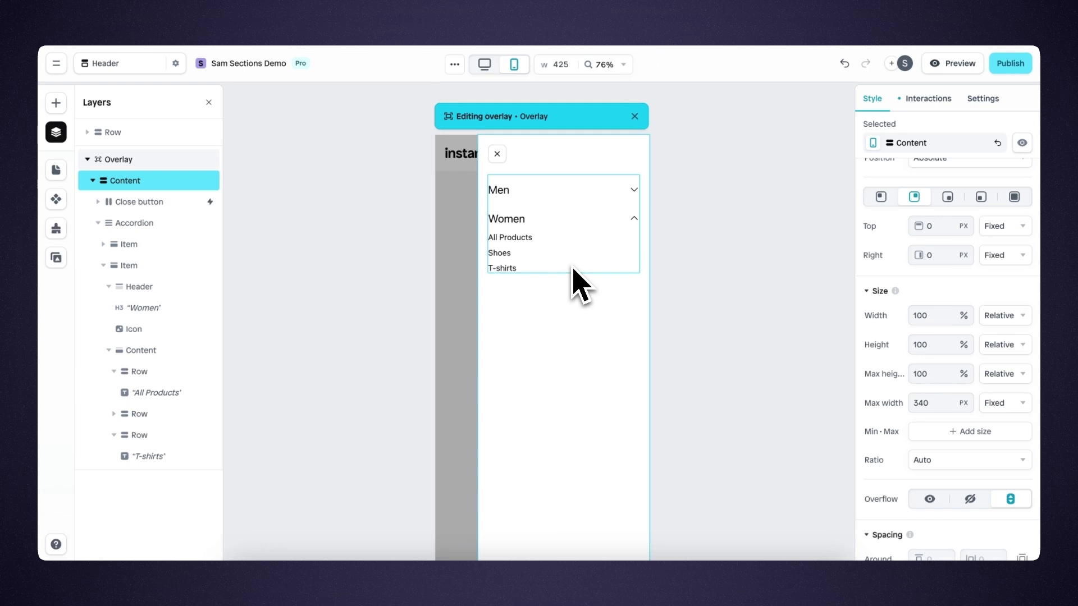
{"action": "scroll", "coordinate": [578, 283], "scroll_direction": "up", "scroll_amount": 3}
{"action": "scroll", "coordinate": [578, 283], "scroll_direction": "up", "scroll_amount": 3}
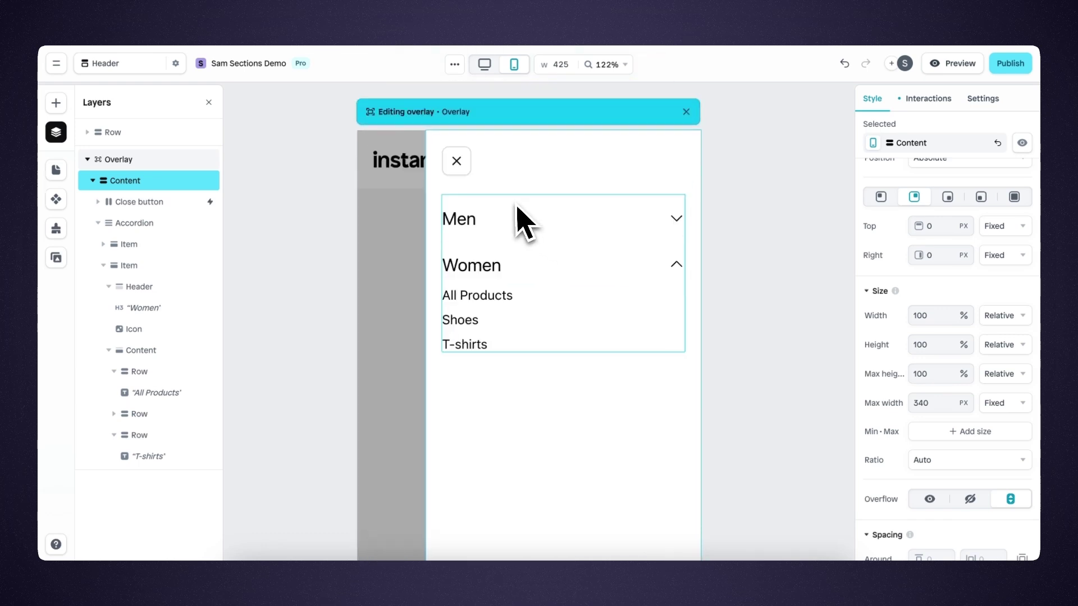
{"action": "left_click", "coordinate": [400, 203]}
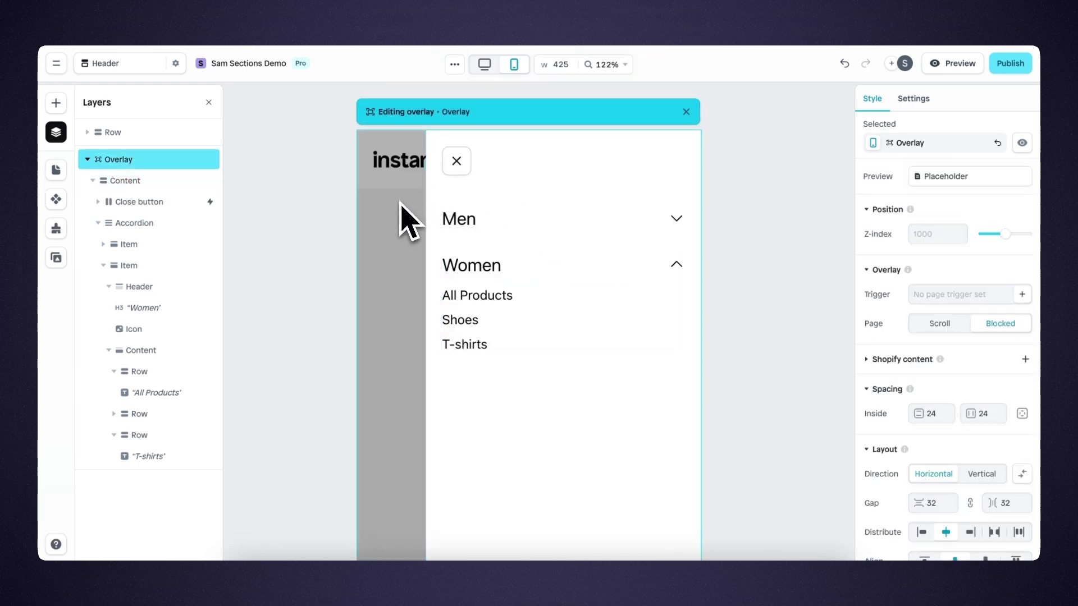
{"action": "left_click", "coordinate": [159, 133]}
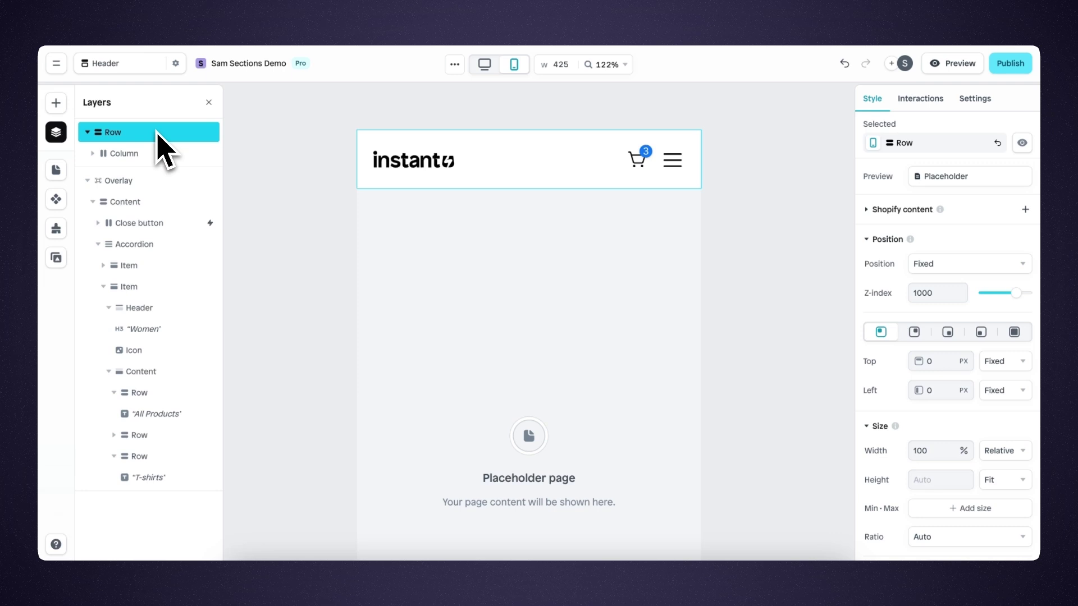
{"action": "left_click", "coordinate": [134, 153]}
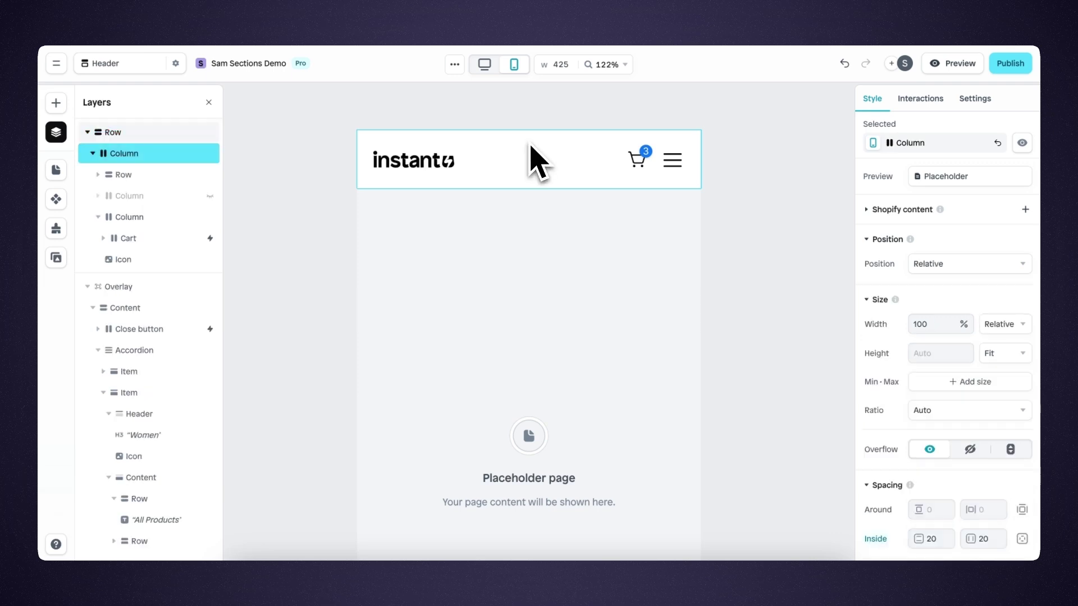
{"action": "left_click", "coordinate": [681, 166]}
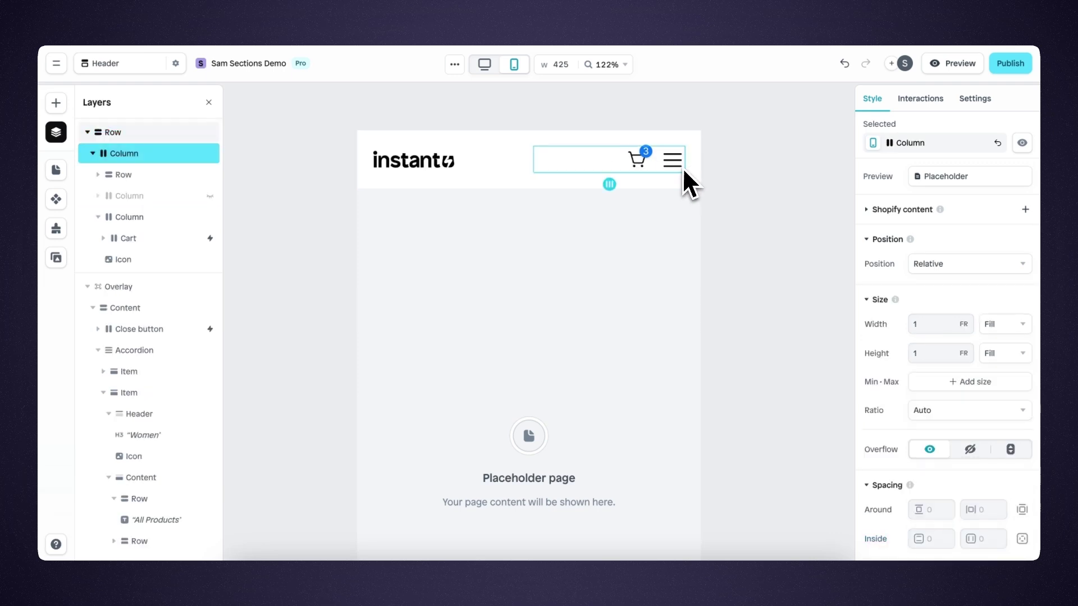
{"action": "left_click", "coordinate": [674, 167]}
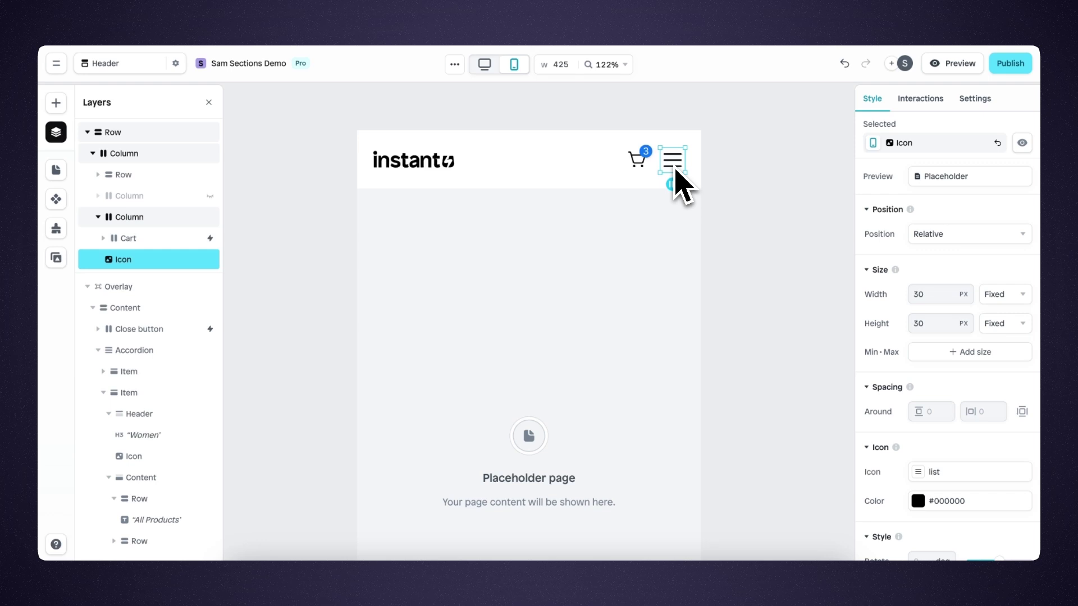
{"action": "left_click", "coordinate": [916, 106]}
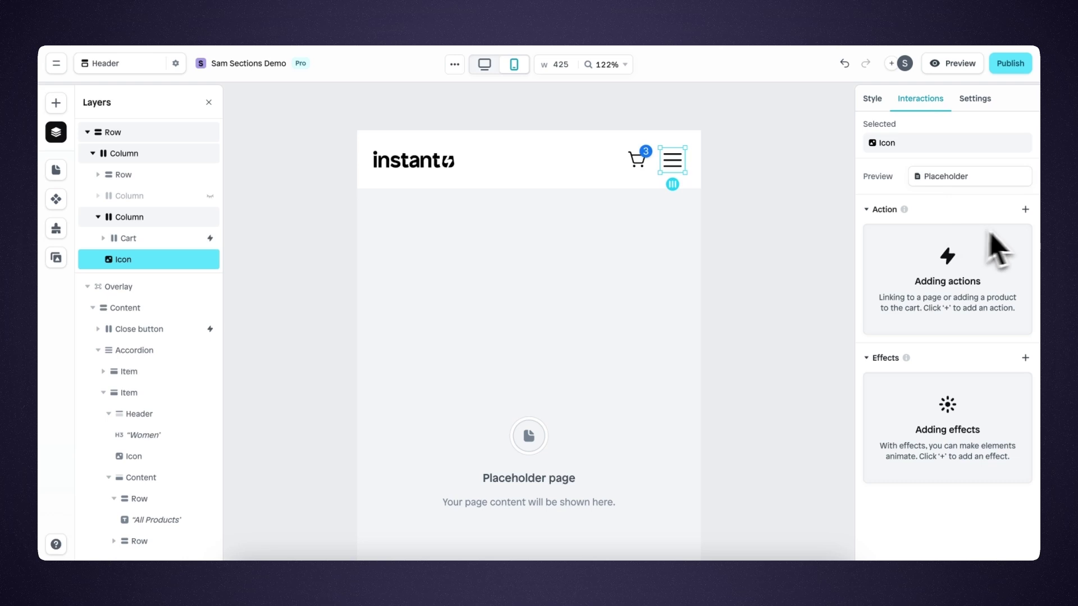
{"action": "left_click", "coordinate": [1026, 210]}
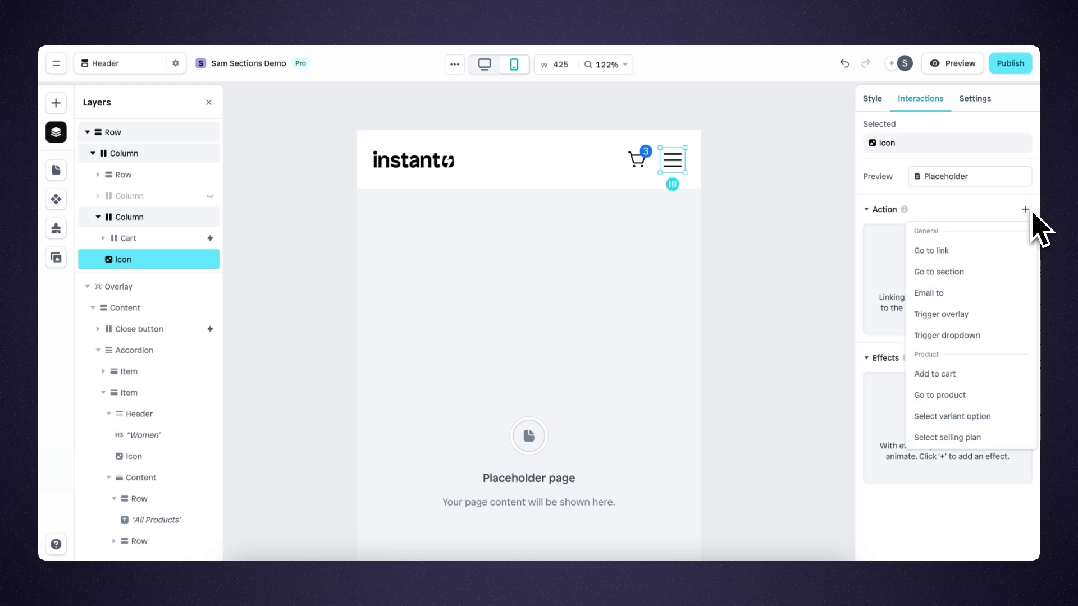
{"action": "left_click", "coordinate": [997, 315]}
{"action": "left_click", "coordinate": [815, 267]}
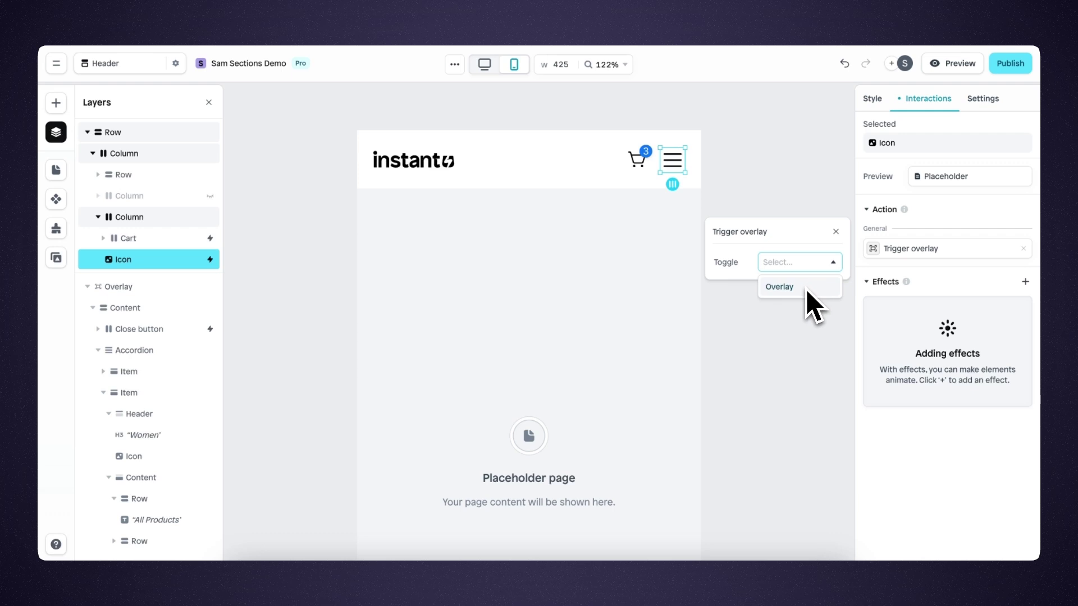
{"action": "left_click", "coordinate": [806, 287]}
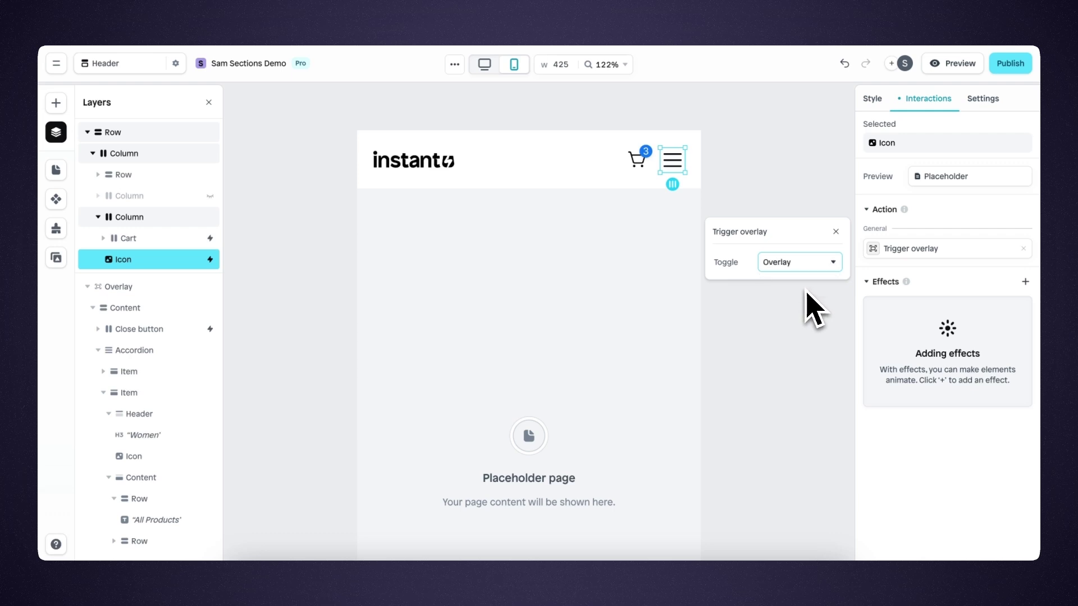
Step: Preview the mobile header, testing the menu icon, the Men and Women accordion items and the overlay's close button
{"action": "left_click", "coordinate": [956, 65]}
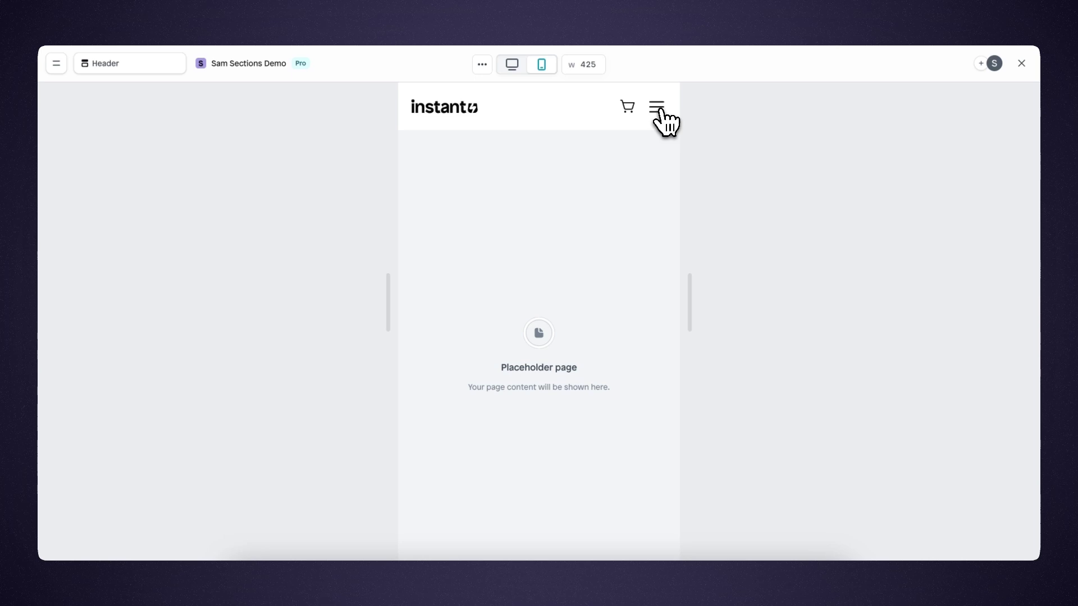
{"action": "left_click", "coordinate": [658, 108]}
{"action": "left_click", "coordinate": [659, 156]}
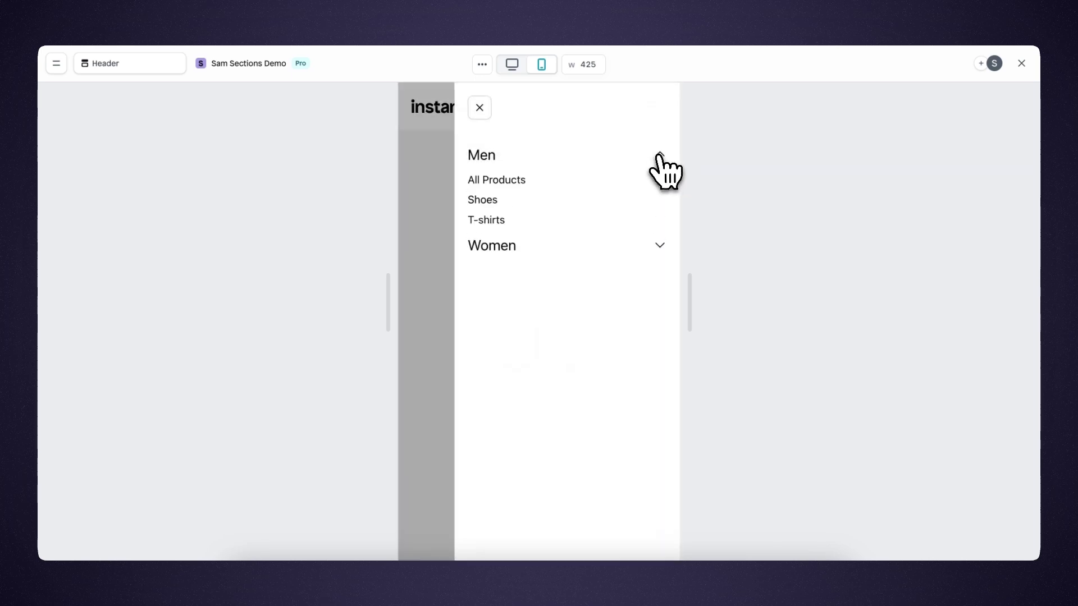
{"action": "left_click", "coordinate": [660, 156]}
{"action": "left_click", "coordinate": [659, 194]}
{"action": "left_click", "coordinate": [660, 195]}
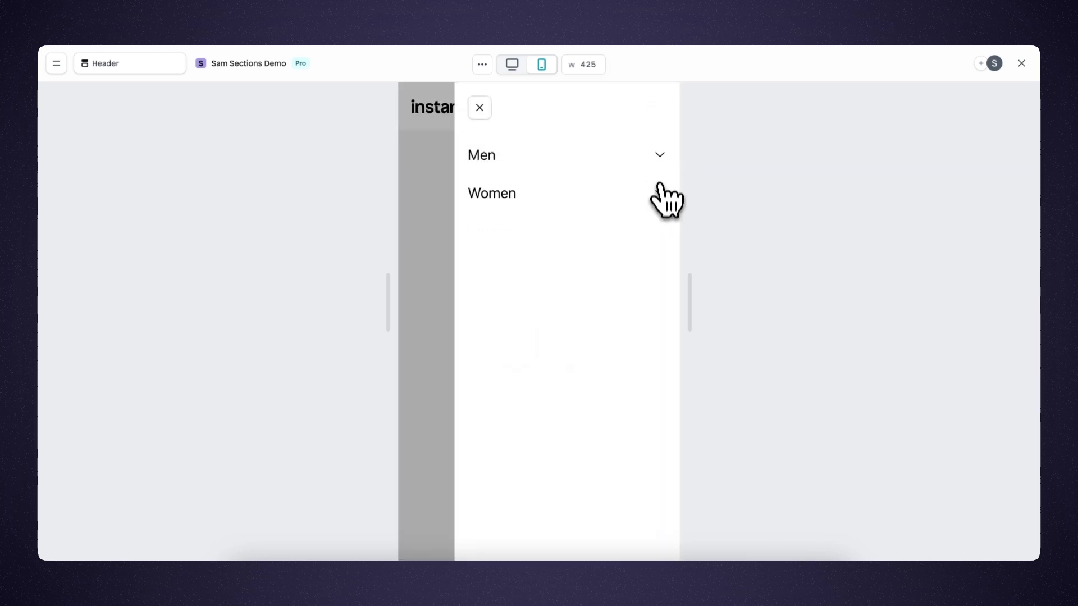
{"action": "left_click", "coordinate": [659, 157]}
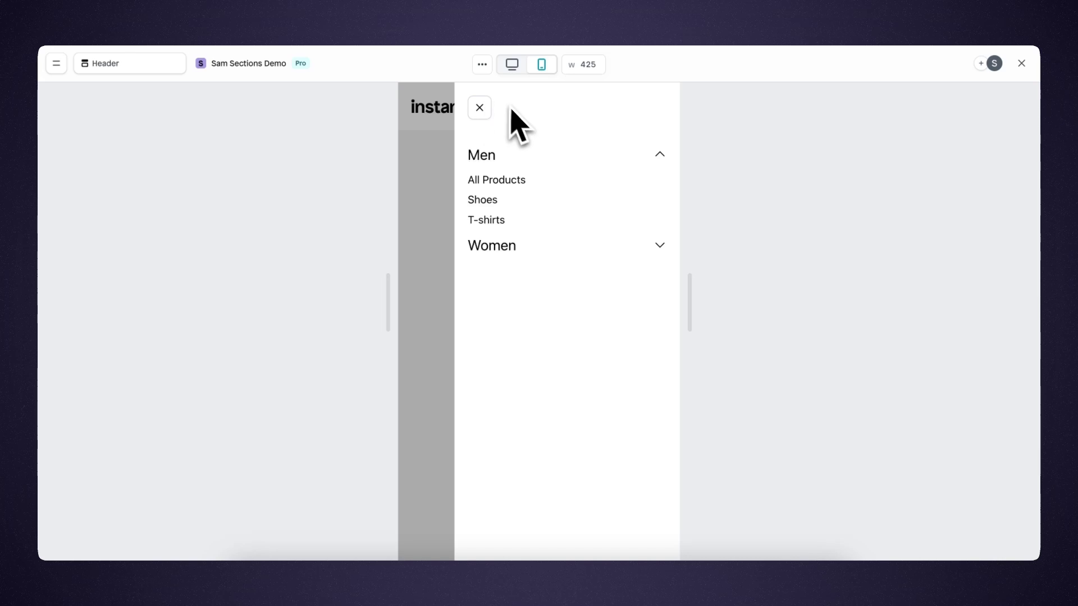
{"action": "left_click", "coordinate": [480, 109]}
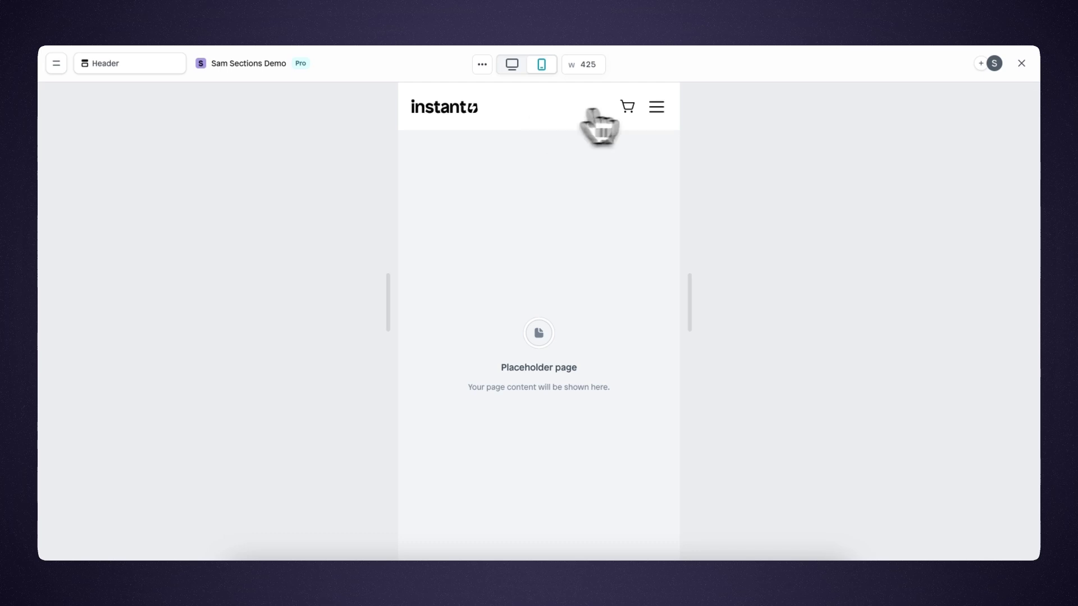
{"action": "left_click", "coordinate": [656, 107]}
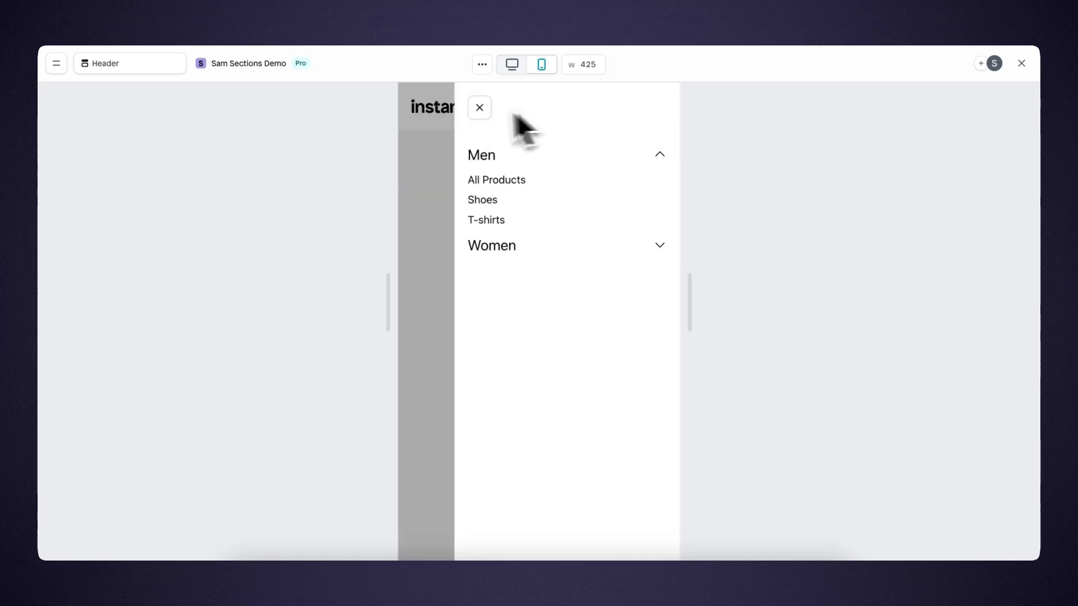
{"action": "left_click", "coordinate": [479, 108]}
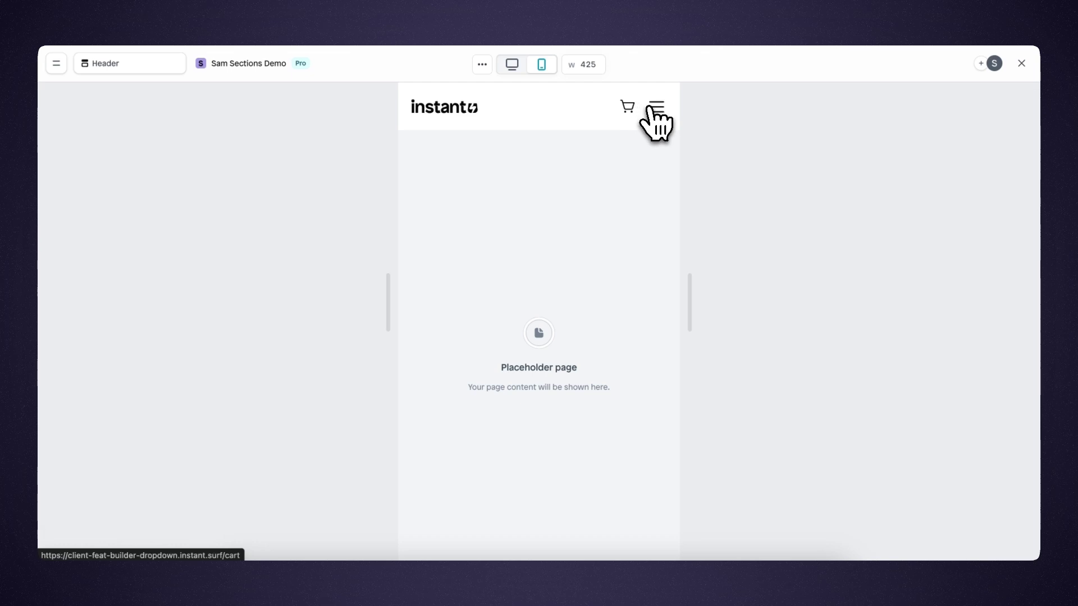
{"action": "left_click", "coordinate": [1021, 63]}
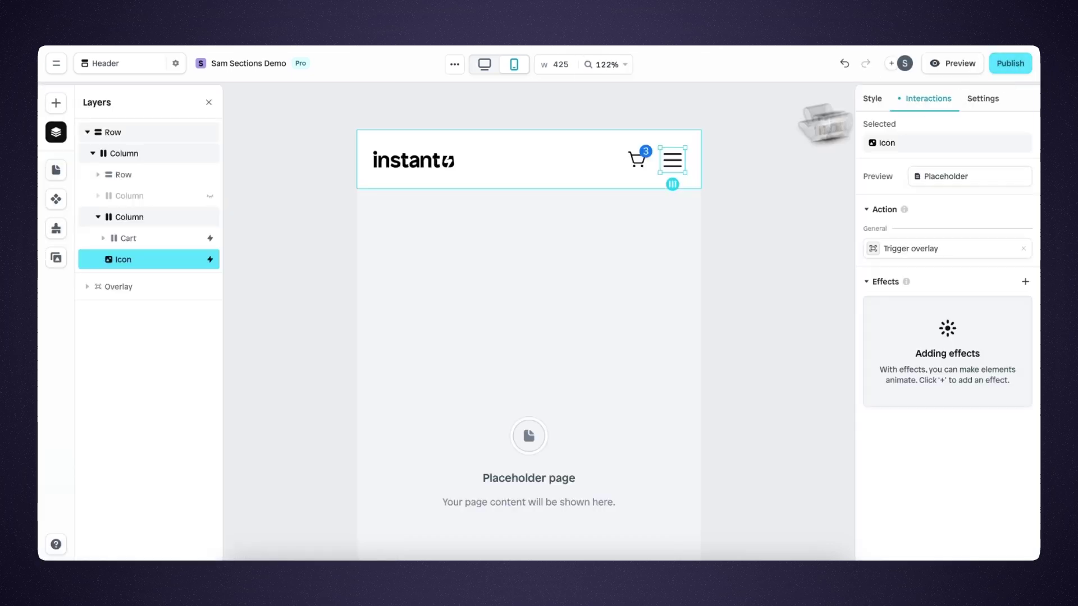
Step: In the desktop layout, set the overlay Content row's Open overlay effect to a Slide animation with direction Left
{"action": "left_click", "coordinate": [484, 64]}
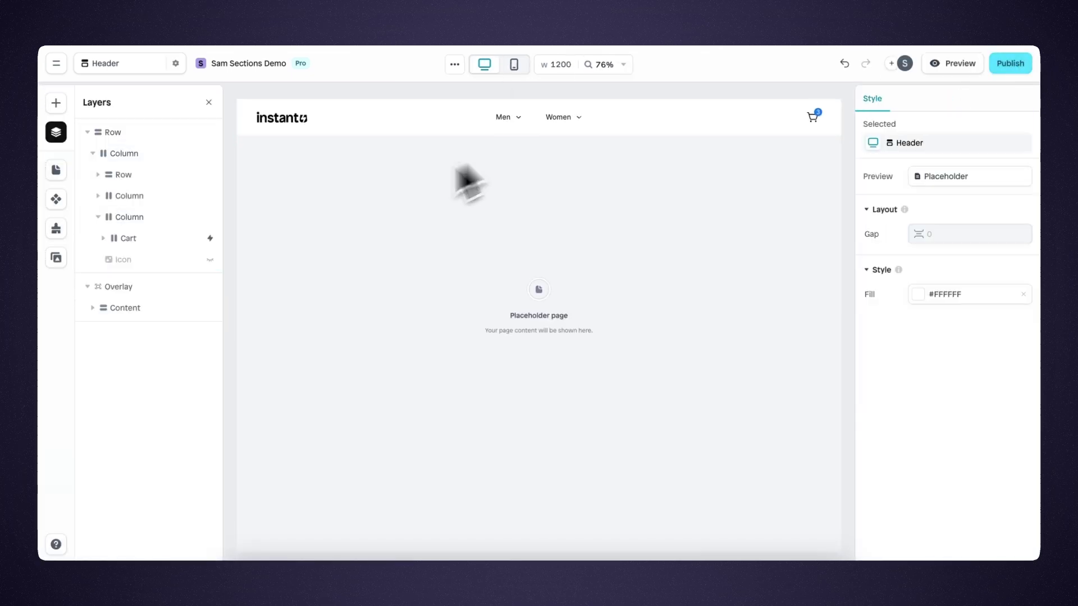
{"action": "left_click", "coordinate": [130, 290]}
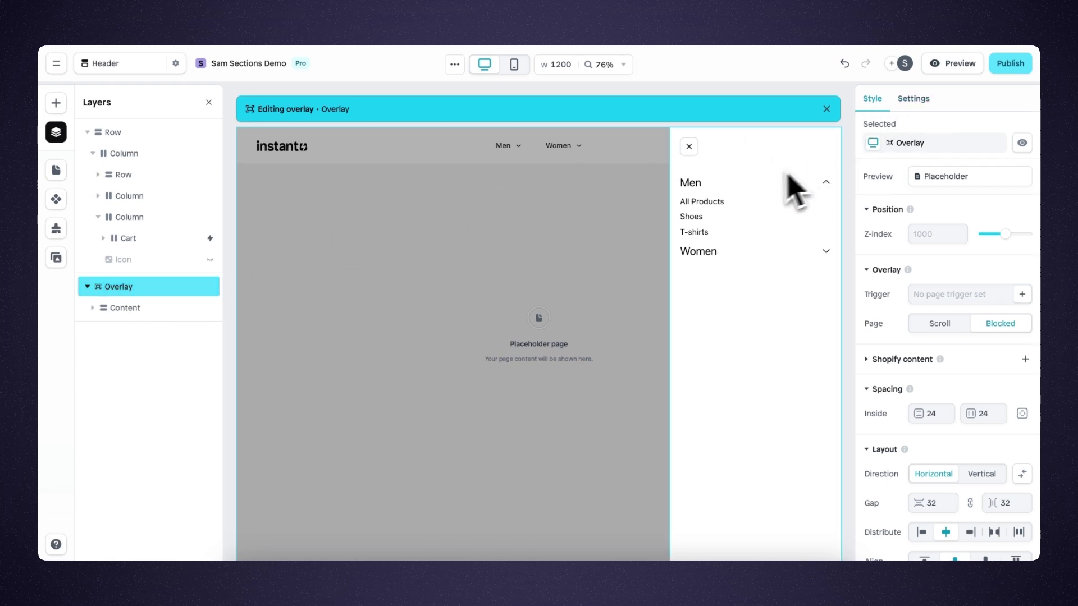
{"action": "left_click", "coordinate": [773, 166]}
{"action": "left_click", "coordinate": [933, 106]}
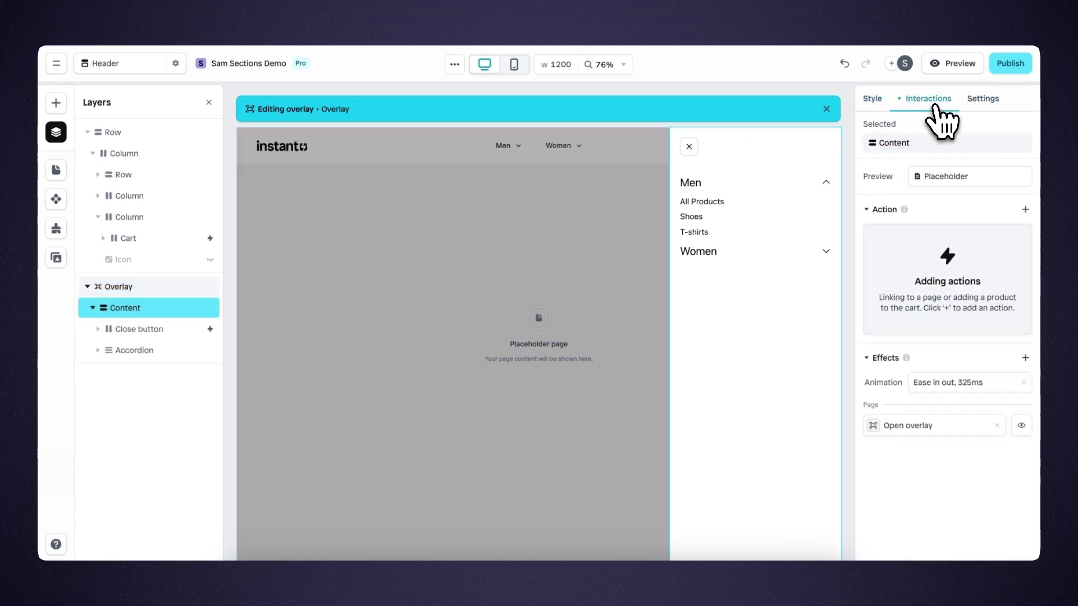
{"action": "left_click", "coordinate": [908, 426]}
{"action": "left_click", "coordinate": [797, 431]}
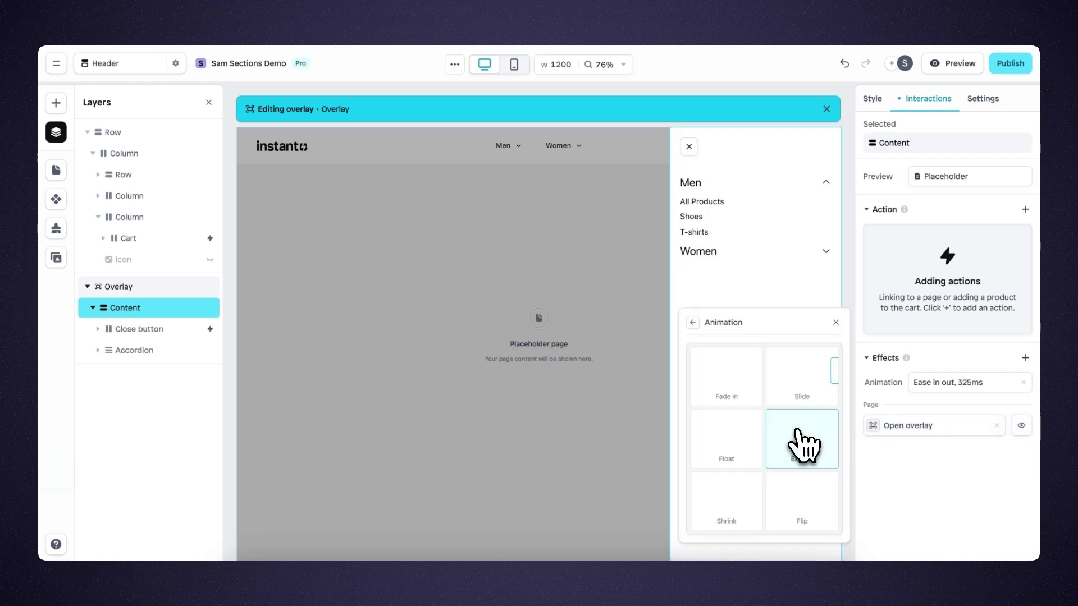
{"action": "left_click", "coordinate": [808, 382]}
{"action": "left_click", "coordinate": [818, 439]}
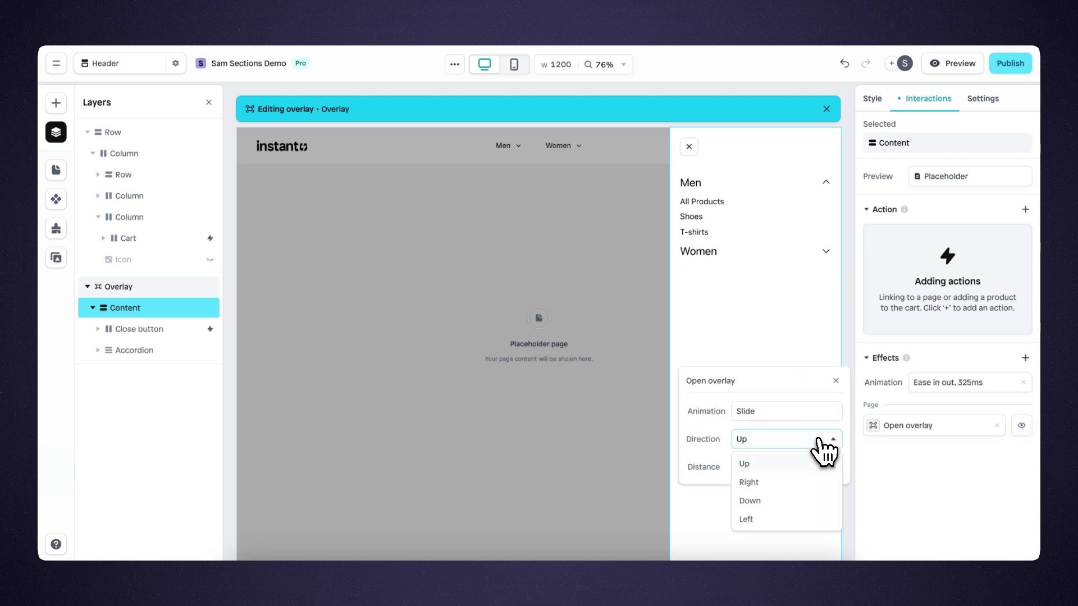
{"action": "left_click", "coordinate": [804, 520]}
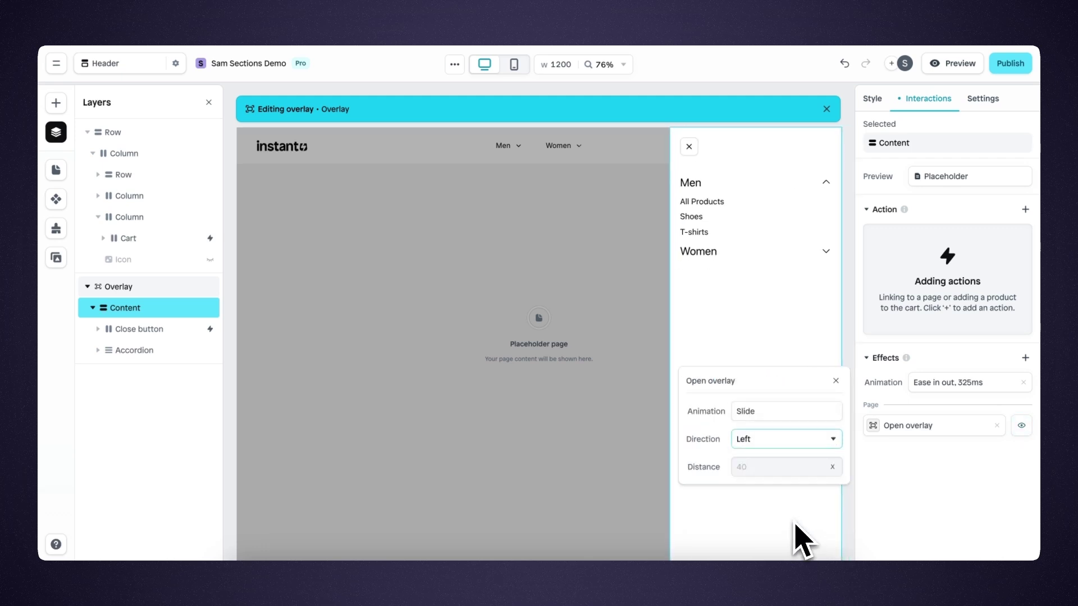
Step: Preview the overlay's slide animation at mobile width by opening and closing the menu, and return to the editor
{"action": "left_click", "coordinate": [955, 66]}
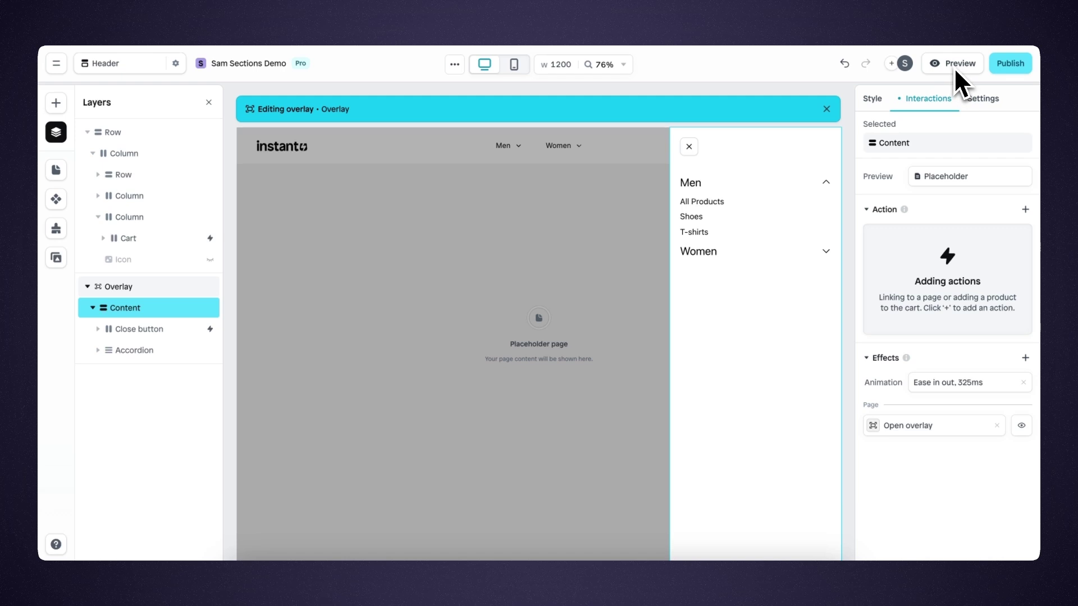
{"action": "left_click", "coordinate": [954, 65]}
{"action": "left_click", "coordinate": [542, 65]}
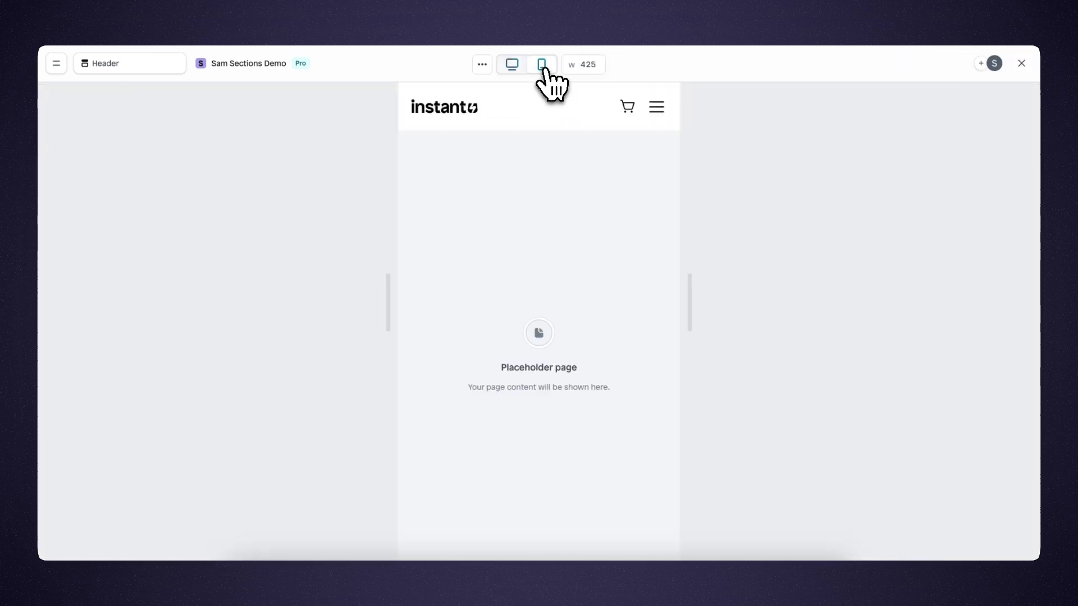
{"action": "left_click", "coordinate": [658, 110]}
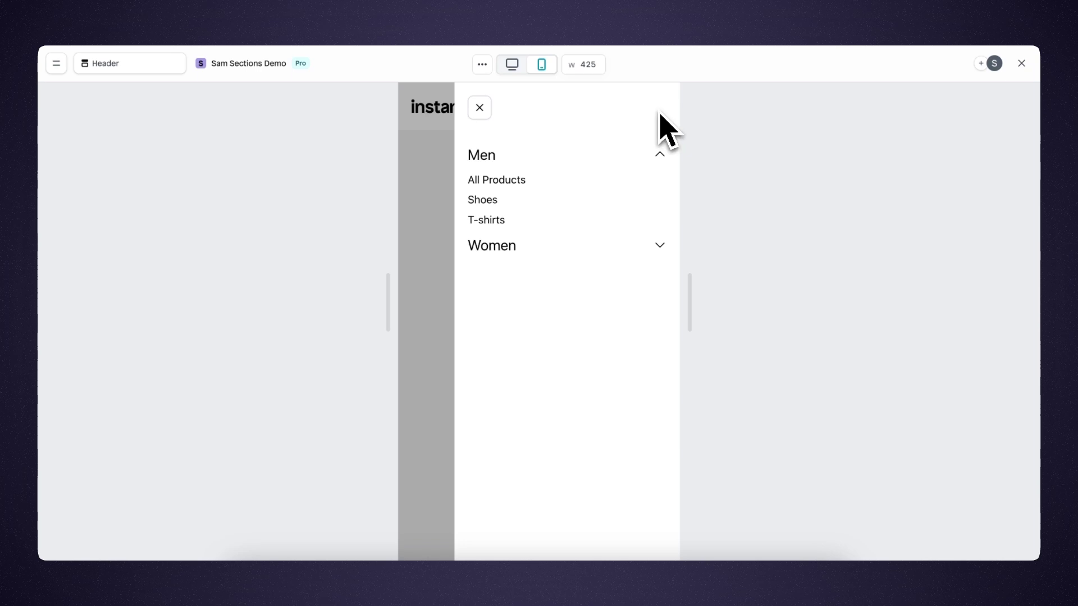
{"action": "left_click", "coordinate": [481, 108]}
{"action": "key", "text": "Escape"}
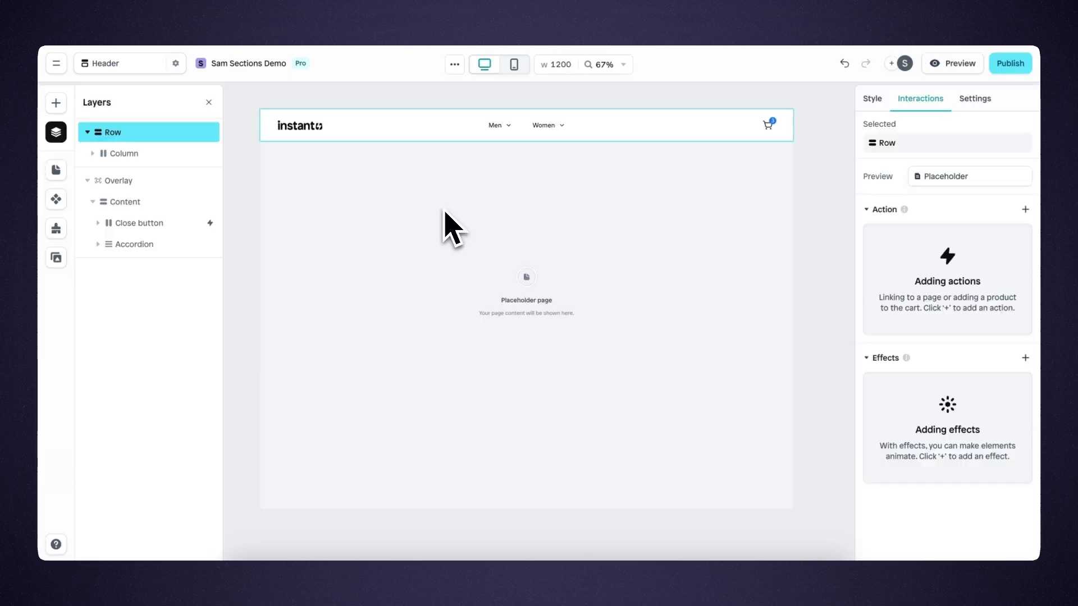
{"action": "left_click", "coordinate": [656, 289]}
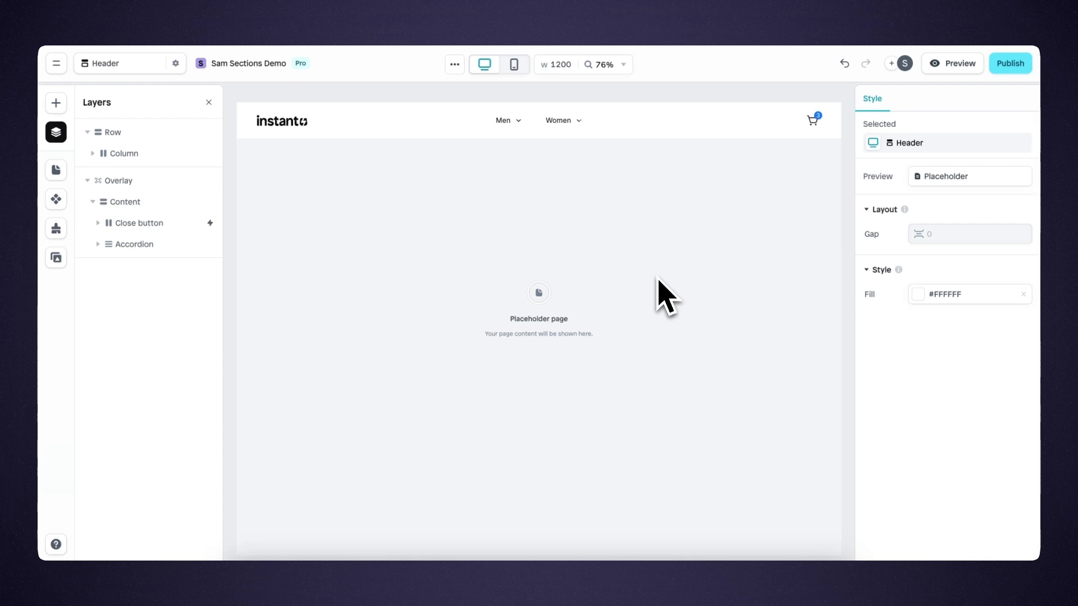
Step: Publish the header, switch to the Shopify theme editor and add the Header section to the home page's Header group
{"action": "left_click", "coordinate": [1008, 64]}
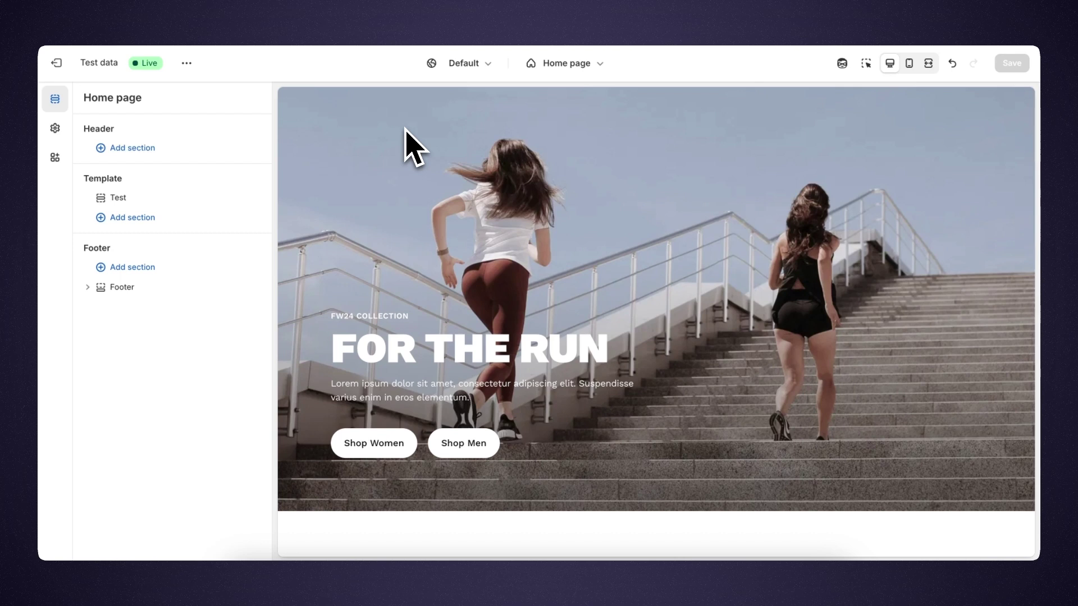
{"action": "left_click", "coordinate": [177, 148]}
{"action": "left_click", "coordinate": [326, 258]}
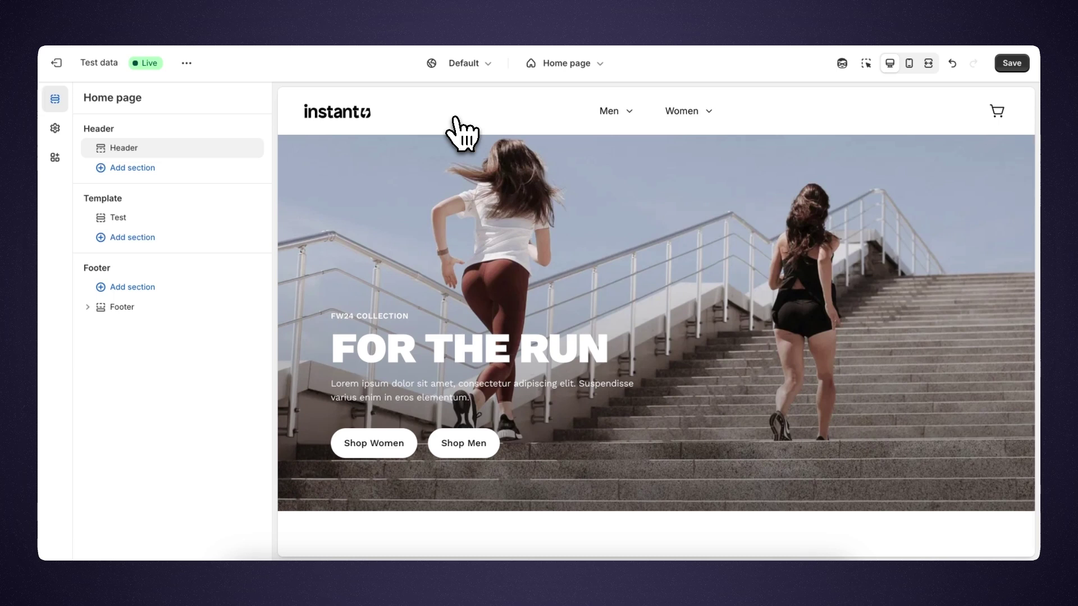
Step: Check the header in the theme editor's mobile view by opening the menu overlay, and return to the desktop view
{"action": "left_click", "coordinate": [908, 63]}
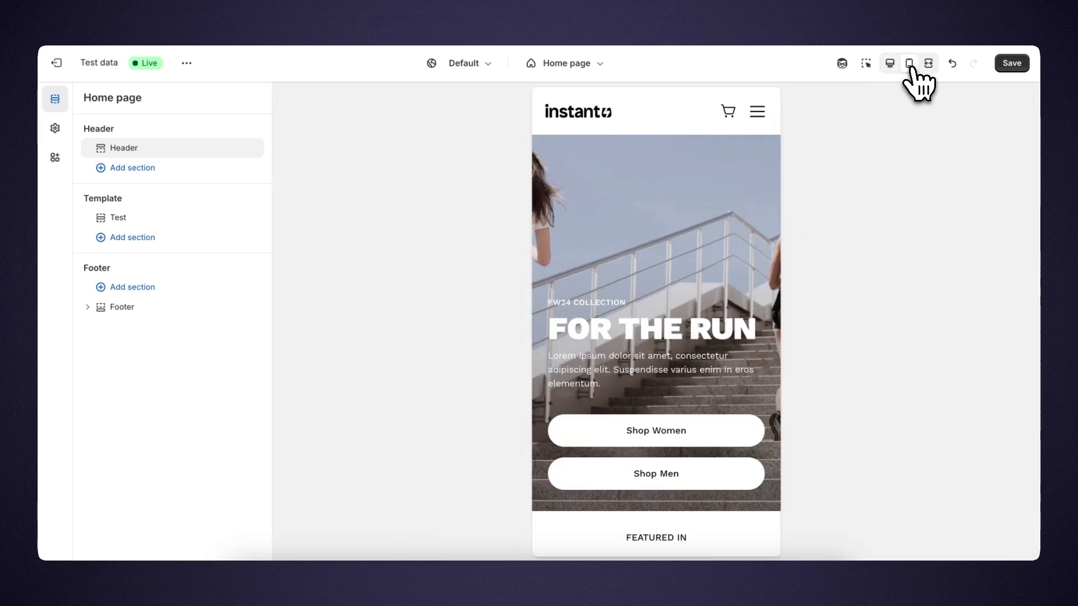
{"action": "left_click", "coordinate": [757, 111]}
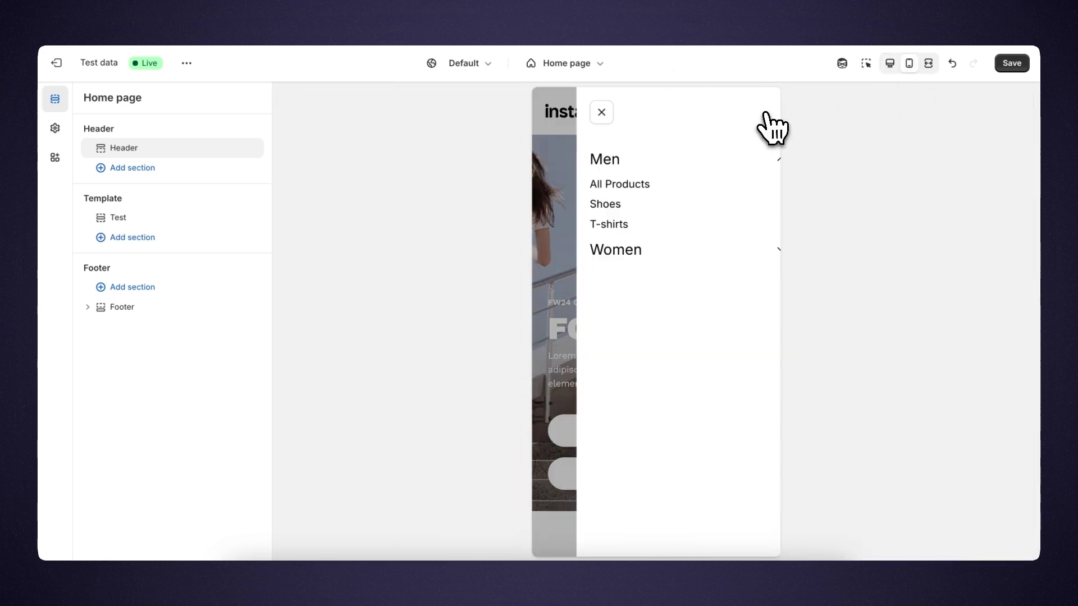
{"action": "left_click", "coordinate": [755, 162]}
{"action": "left_click", "coordinate": [581, 112]}
{"action": "left_click", "coordinate": [889, 63]}
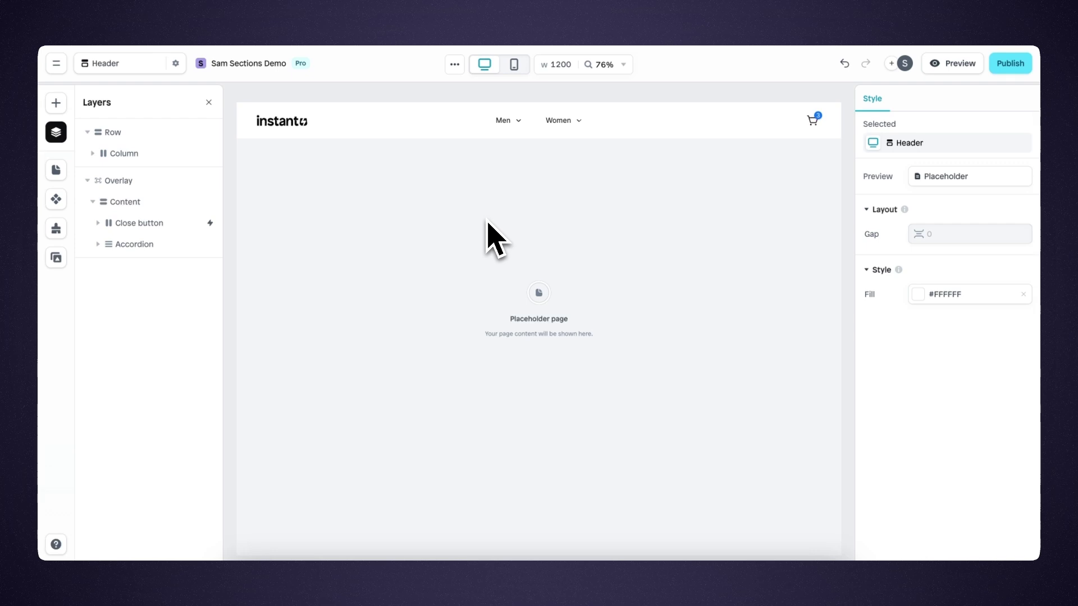
Step: Back in Instant, open the Header navigation layout's settings and publish it as the theme's main header
{"action": "left_click", "coordinate": [56, 170]}
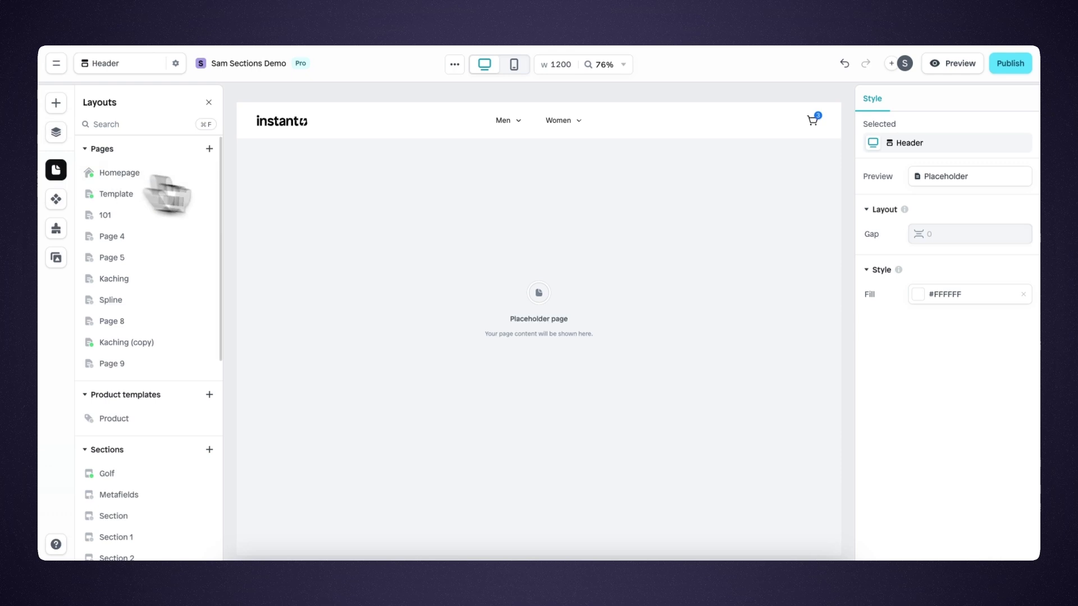
{"action": "scroll", "coordinate": [205, 371], "scroll_direction": "down", "scroll_amount": 1}
{"action": "scroll", "coordinate": [197, 359], "scroll_direction": "down", "scroll_amount": 5}
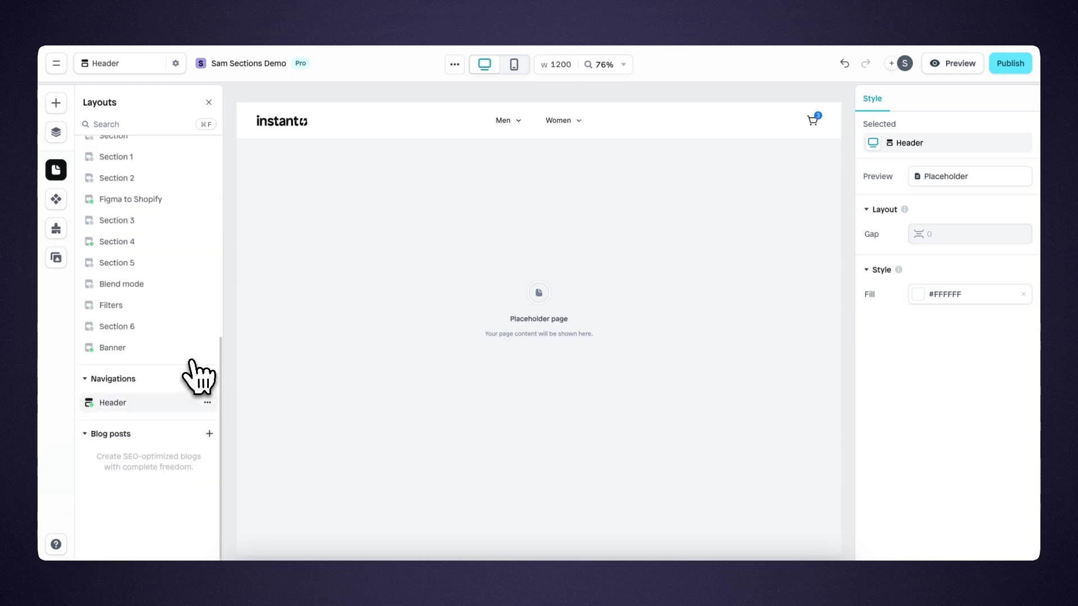
{"action": "left_click", "coordinate": [208, 403]}
{"action": "left_click", "coordinate": [268, 427]}
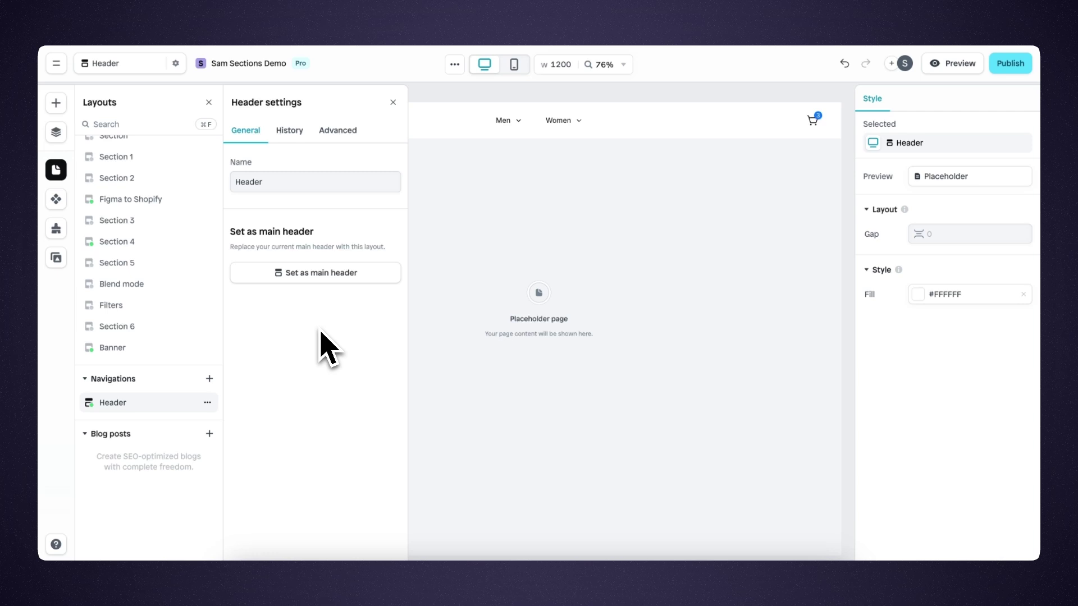
{"action": "left_click", "coordinate": [328, 274]}
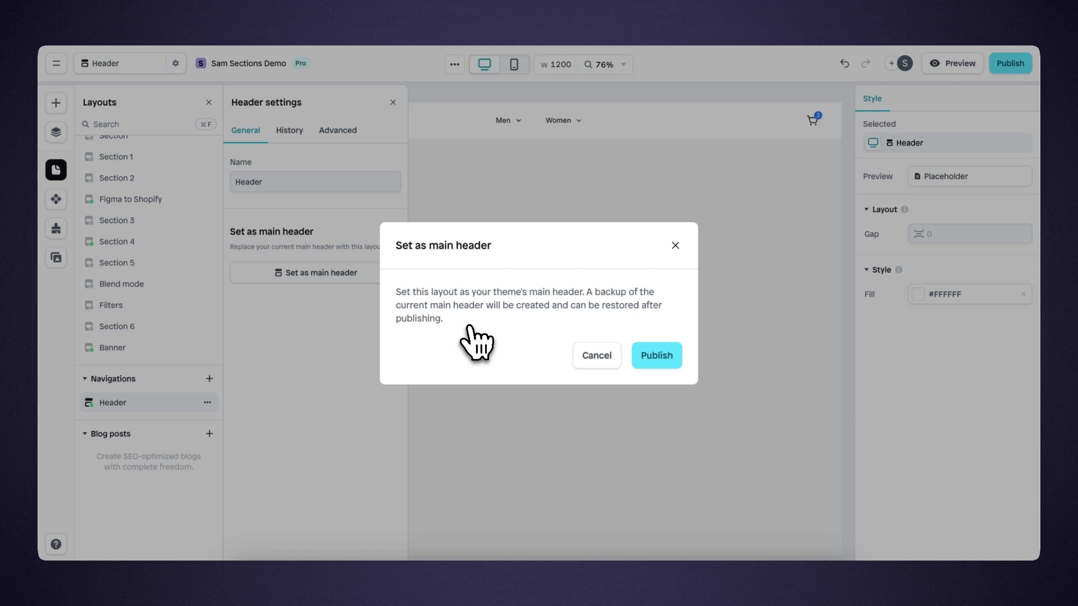
{"action": "left_click", "coordinate": [656, 359]}
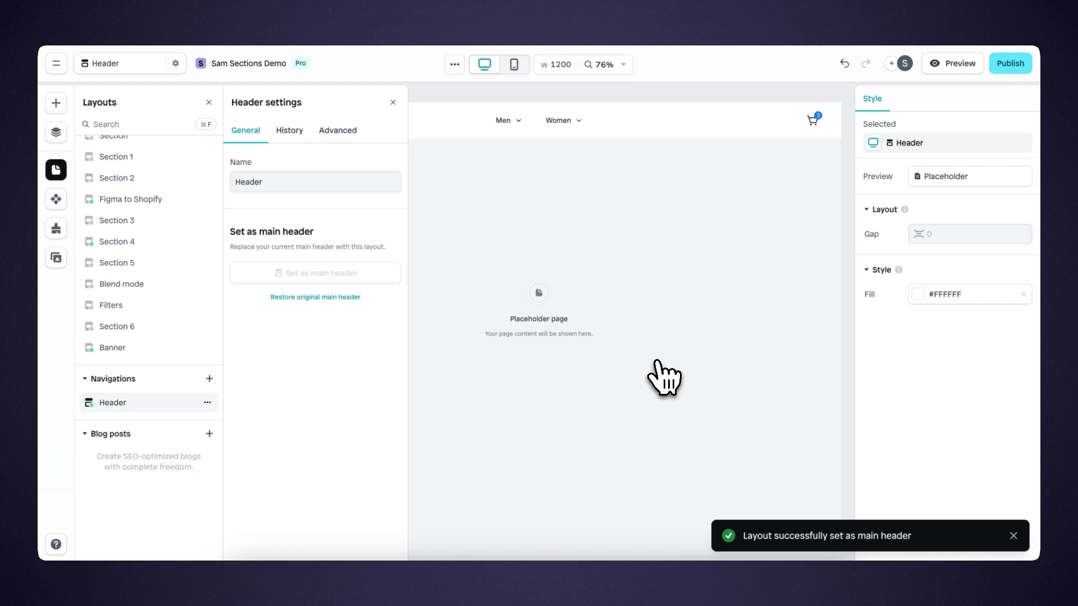